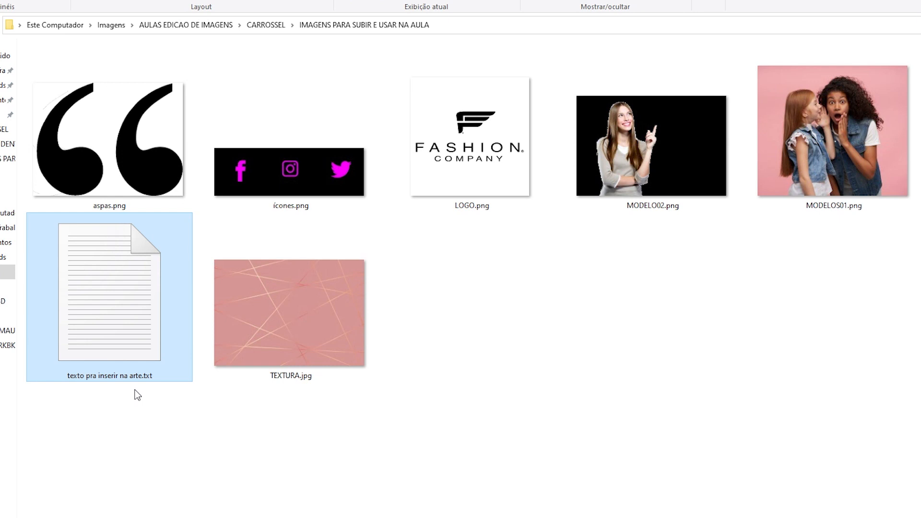
- Review the slide copy and font note in texto pra inserir na arte.txt
double_click(122, 308)
left_click_drag(520, 435, 516, 517)
scroll(510, 428, "down", 3)
scroll(502, 422, "up", 3)
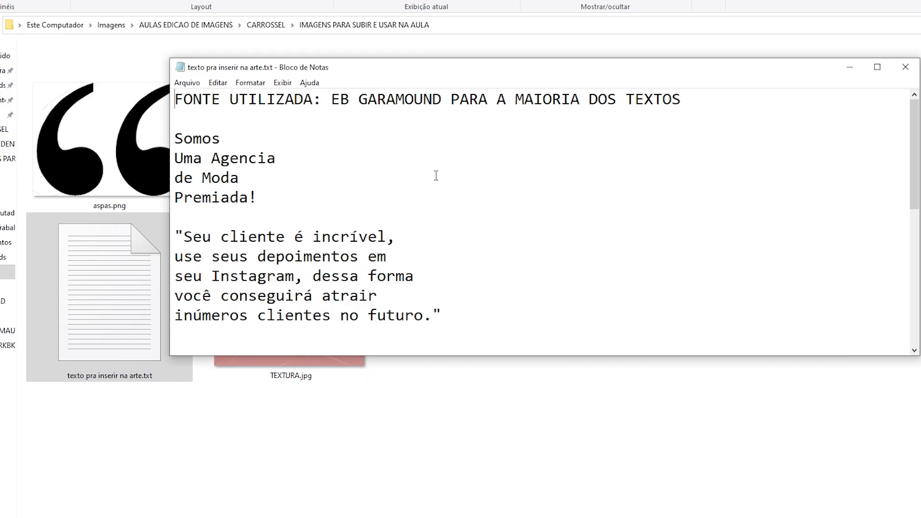
scroll(436, 176, "down", 1)
left_click(906, 66)
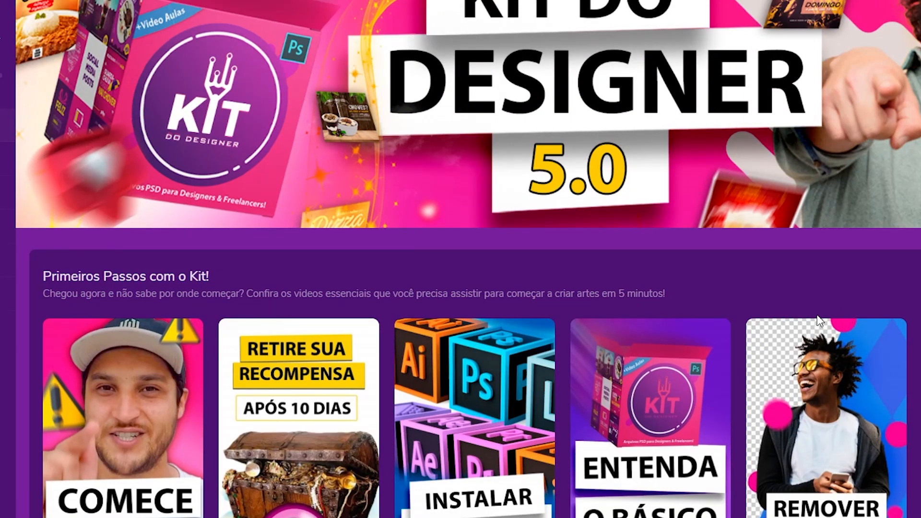
- Browse the Kit do Designer page's social media feed, stories and PNG image categories
scroll(821, 321, "down", 15)
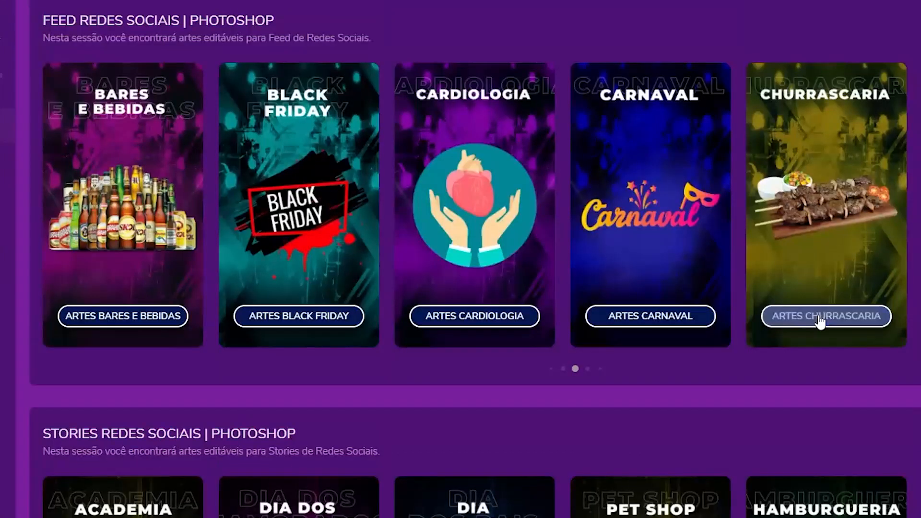
left_click(916, 235)
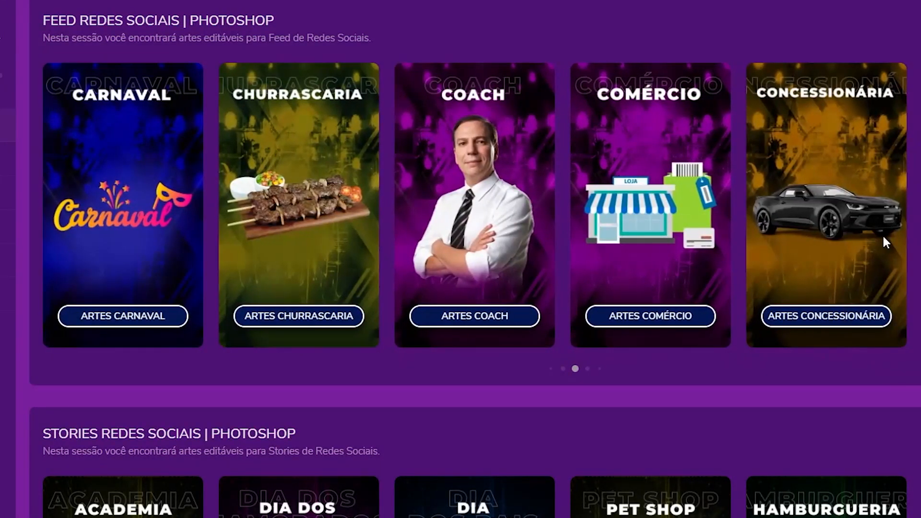
left_click_drag(914, 230, 506, 265)
scroll(600, 273, "down", 6)
left_click_drag(829, 225, 675, 262)
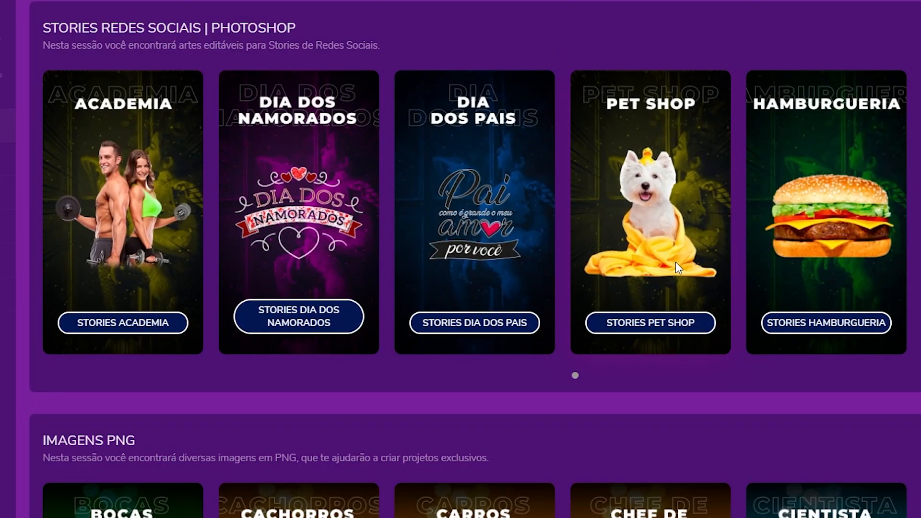
scroll(675, 262, "down", 6)
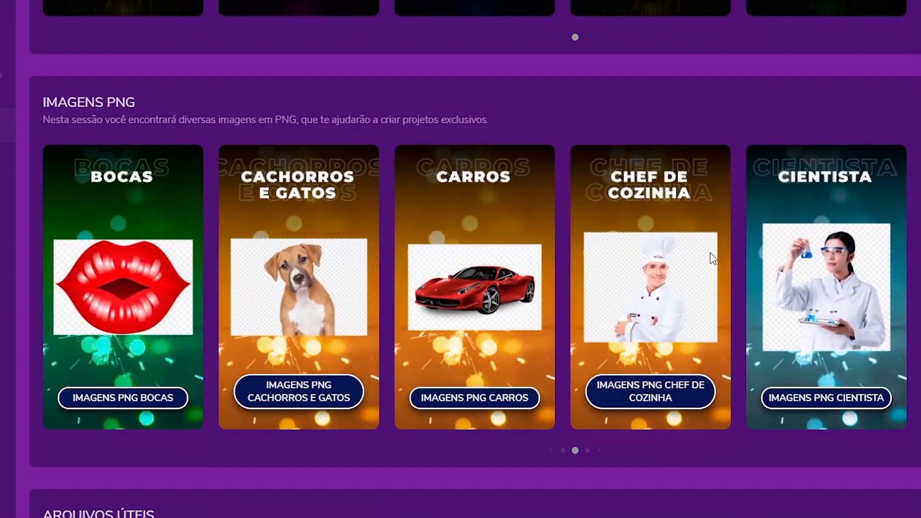
left_click_drag(825, 225, 509, 231)
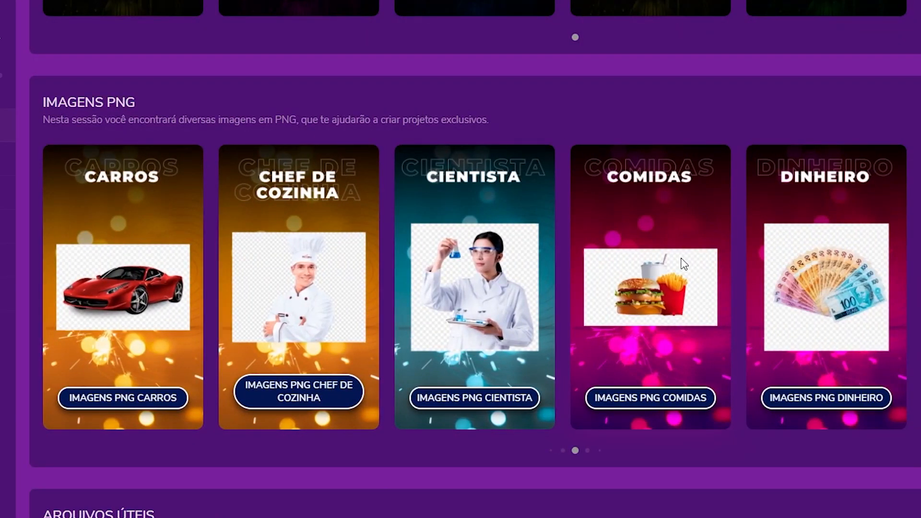
- Examine the kit's useful files, mockups, Premiere, 3D letter and vector categories, and recheck the introductory, update and feed sections
scroll(684, 264, "down", 10)
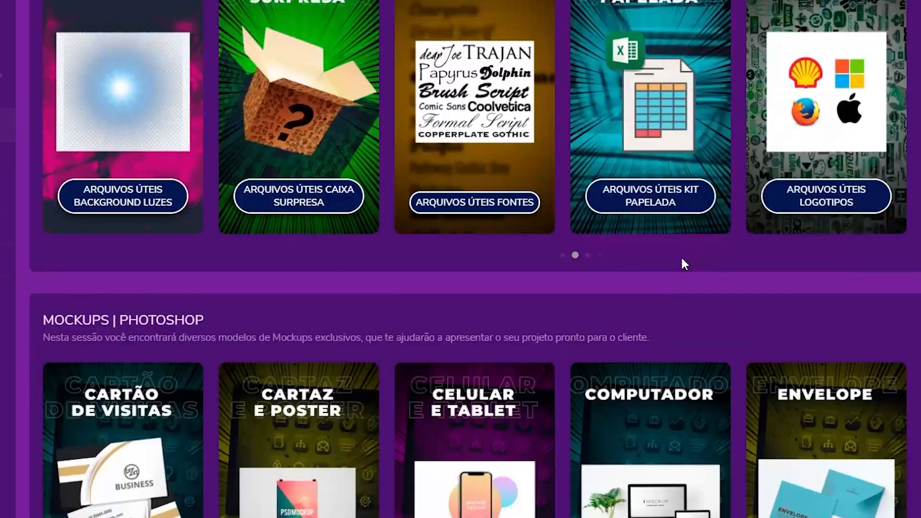
scroll(684, 263, "down", 6)
scroll(682, 259, "down", 10)
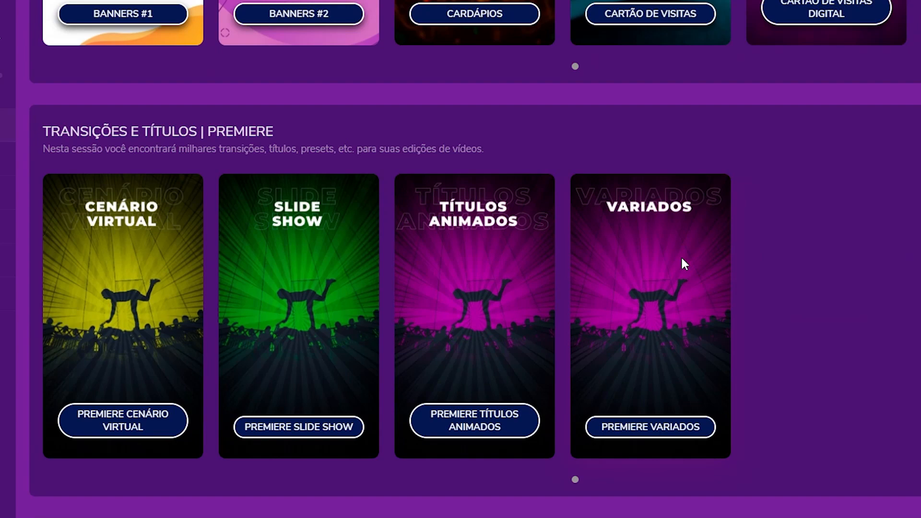
scroll(682, 259, "down", 5)
scroll(682, 259, "down", 5)
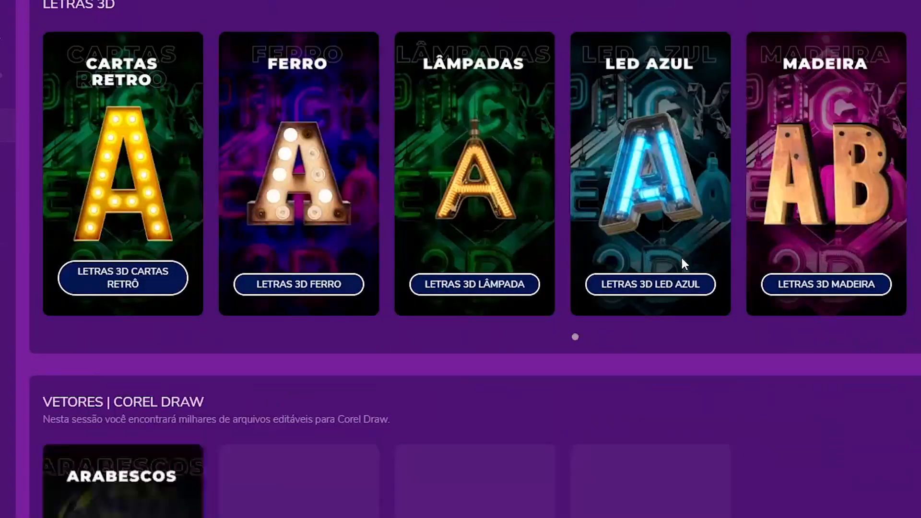
scroll(682, 259, "down", 10)
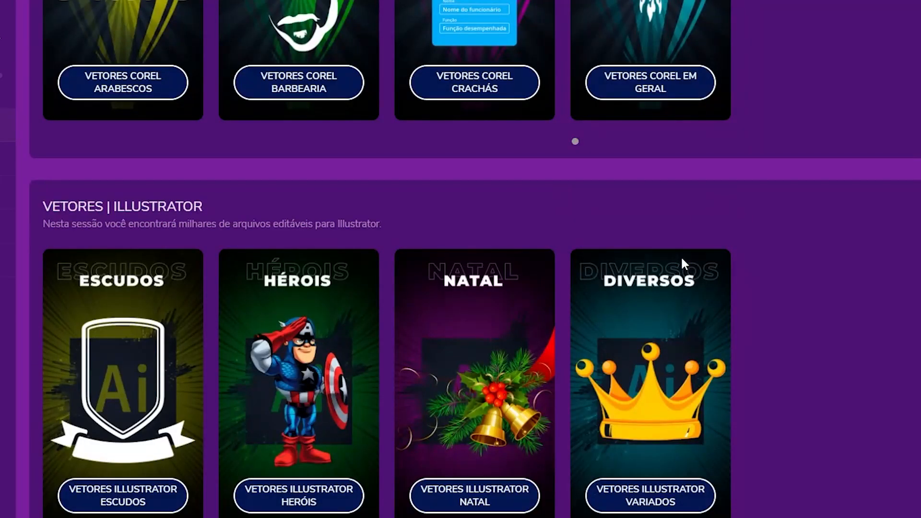
scroll(862, 320, "up", 15)
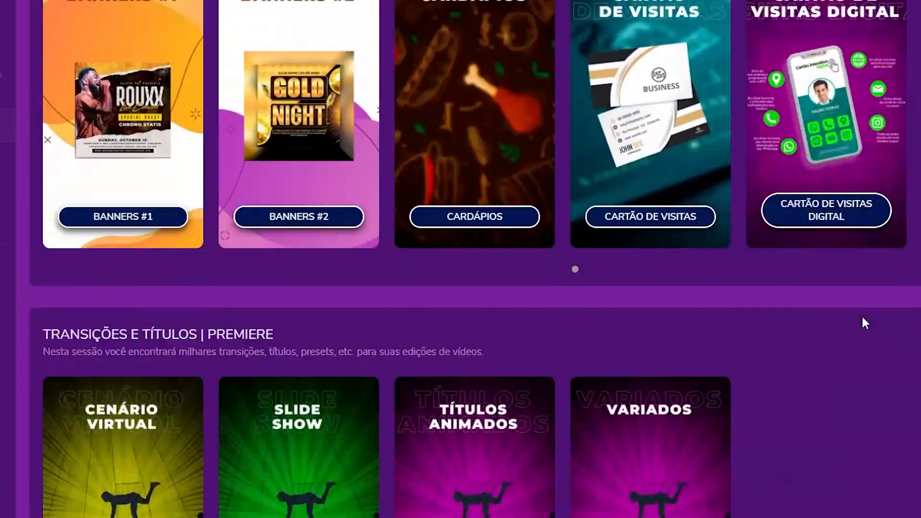
scroll(862, 317, "up", 15)
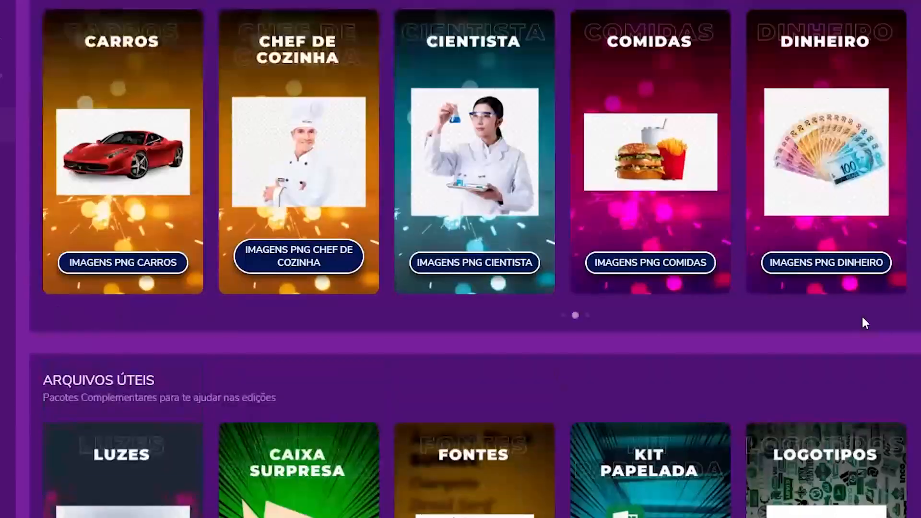
scroll(862, 319, "up", 15)
scroll(862, 322, "up", 10)
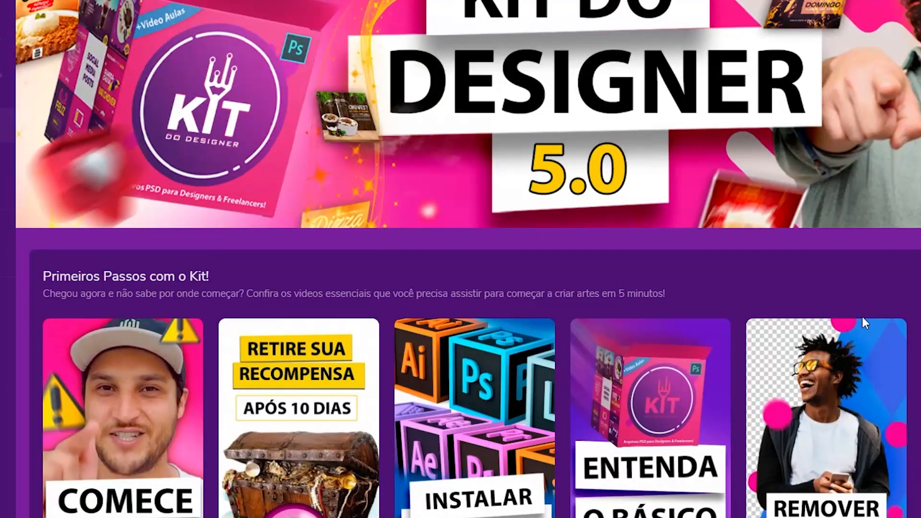
scroll(862, 317, "down", 12)
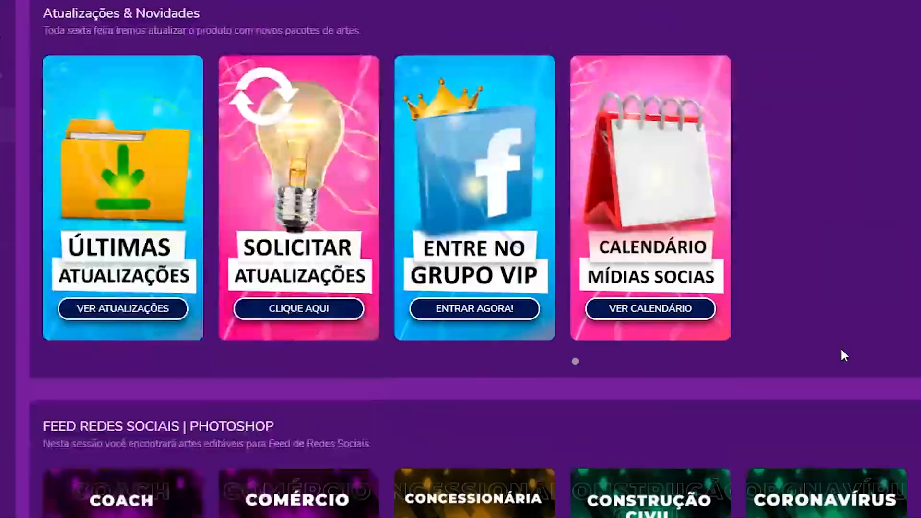
scroll(843, 355, "down", 7)
scroll(844, 355, "down", 4)
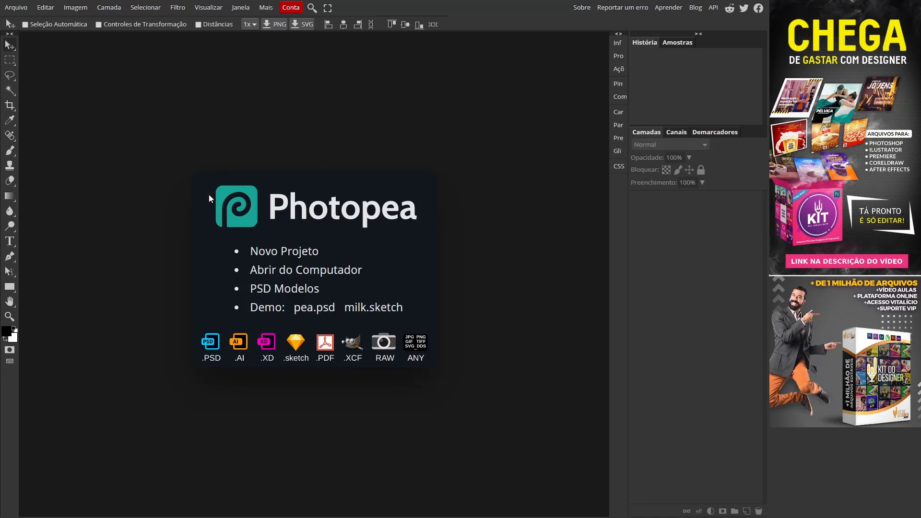
- Set up a new Photopea project named CARROSSEL using the 1080 x 1080 px Instagram preset
left_click(307, 253)
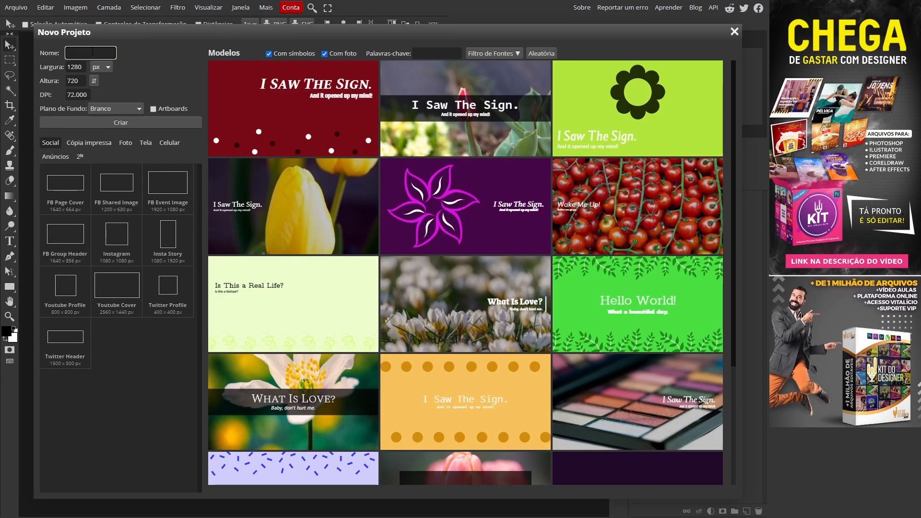
type("CARROSSEL")
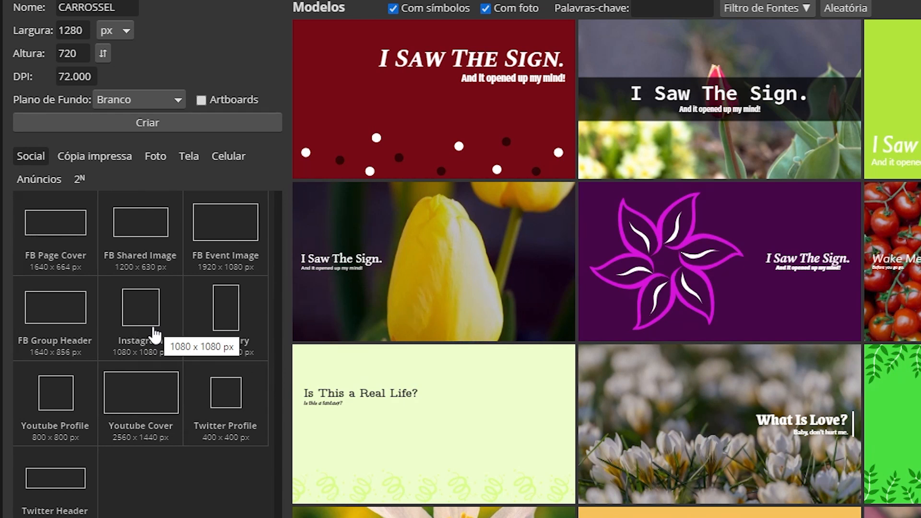
left_click(150, 322)
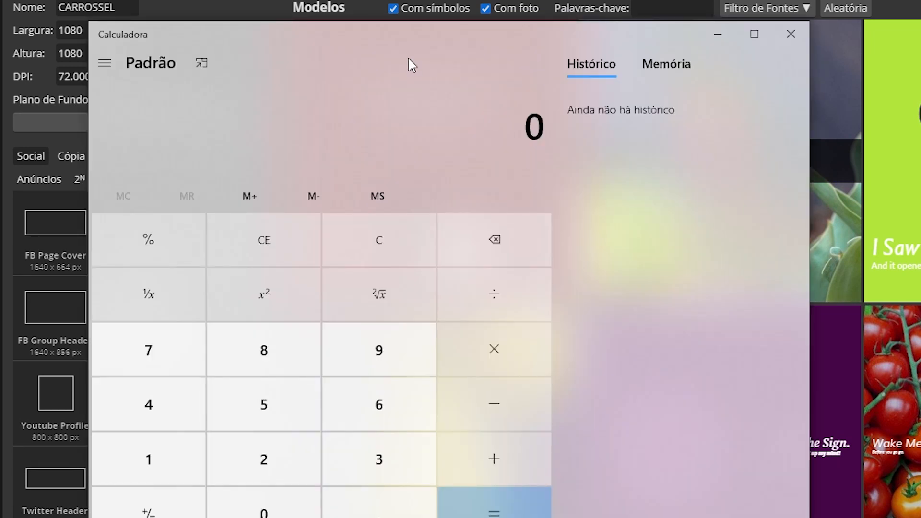
- Switch to Calculator and compute 1080 × 10 for the combined width of ten slides
left_click_drag(340, 54, 396, 4)
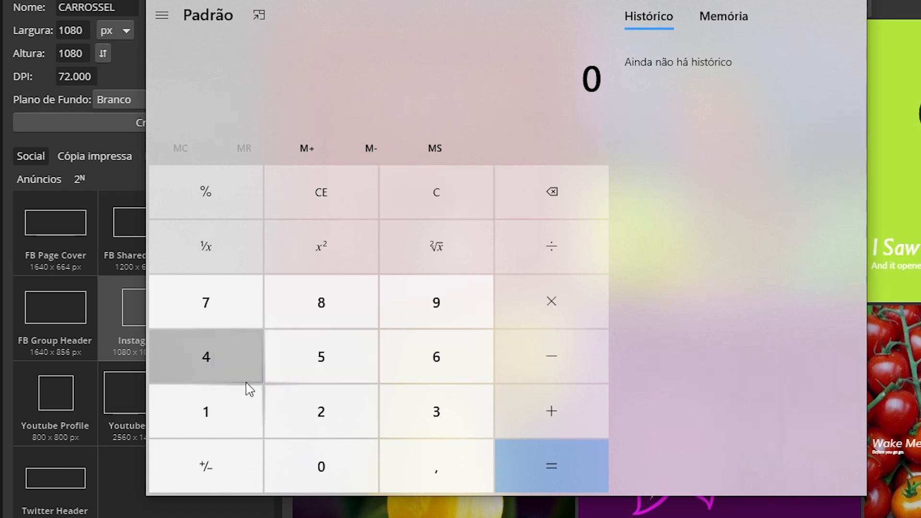
left_click(211, 402)
left_click(281, 469)
left_click(335, 329)
left_click(318, 473)
left_click(567, 296)
left_click(244, 408)
left_click(328, 464)
key("Return")
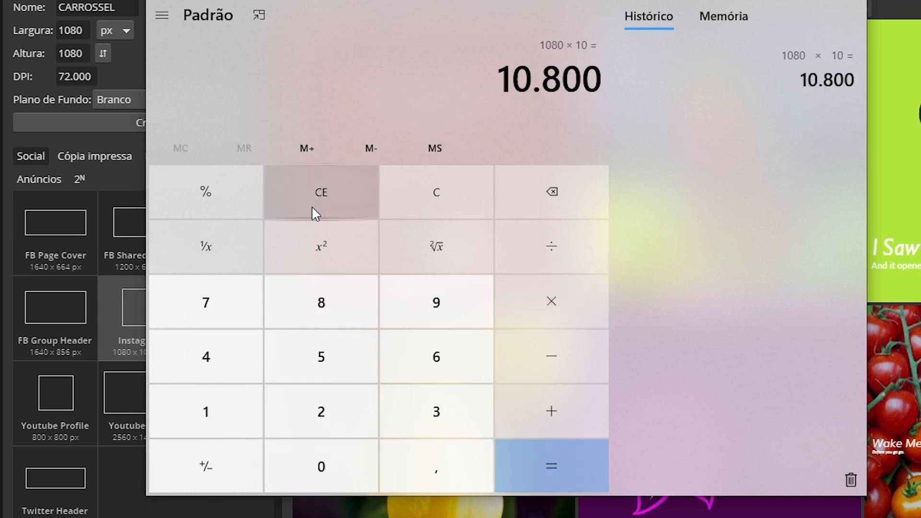
left_click_drag(287, 32, 445, 36)
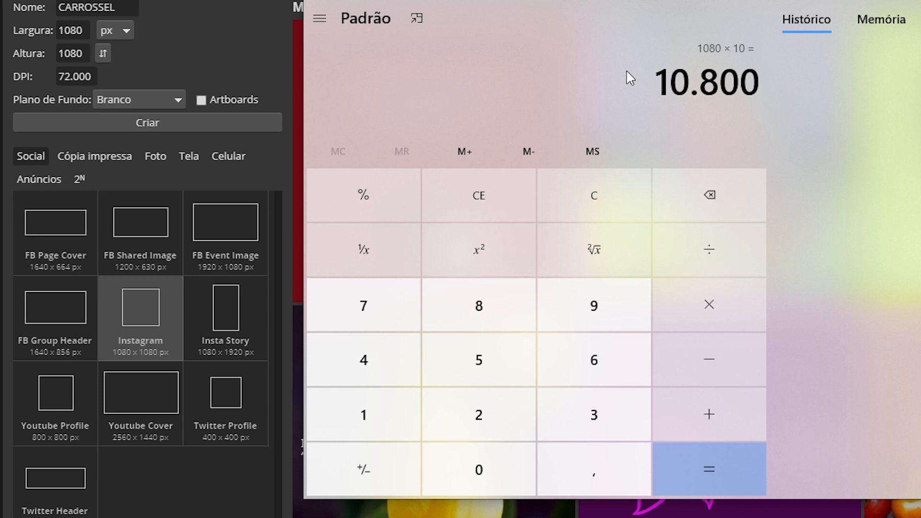
- Compute 1080 × 4 for the combined width of four slides and close the calculator
left_click(605, 200)
left_click(367, 409)
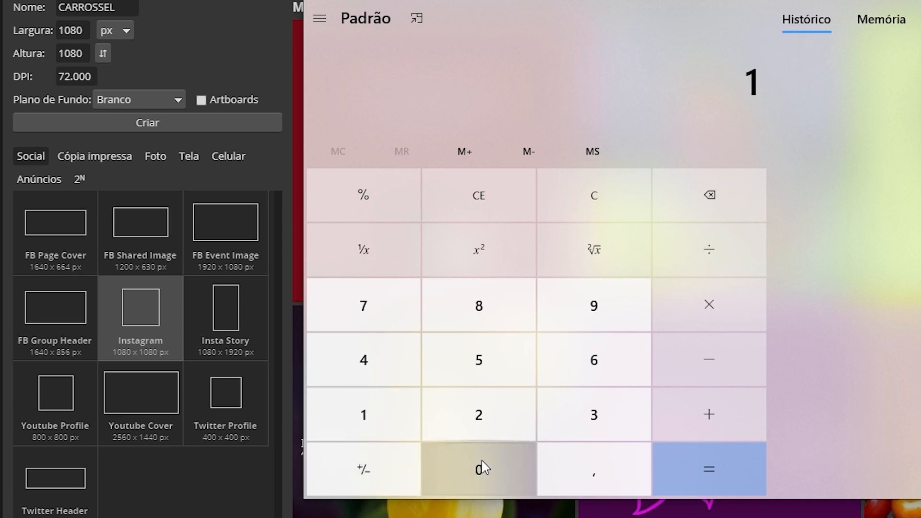
triple_click(478, 468)
left_click(700, 308)
left_click(384, 366)
key("Return")
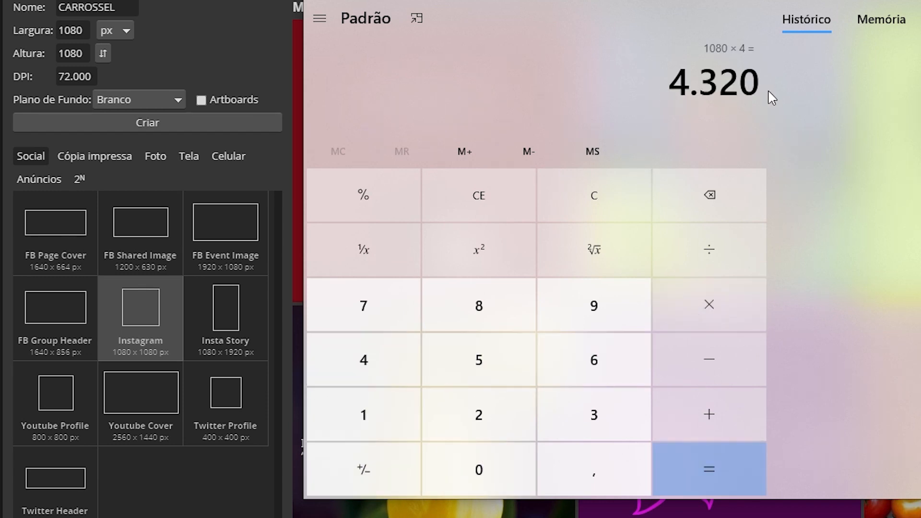
left_click(911, 1)
- Set the CARROSSEL project's width to 4320 px and create the document
left_click(70, 31)
key("ctrl+a")
type("4320")
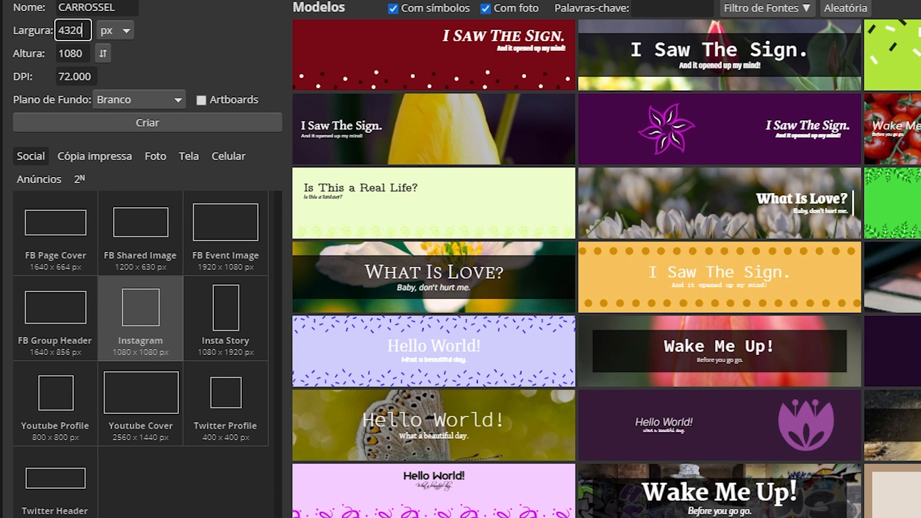
left_click(136, 122)
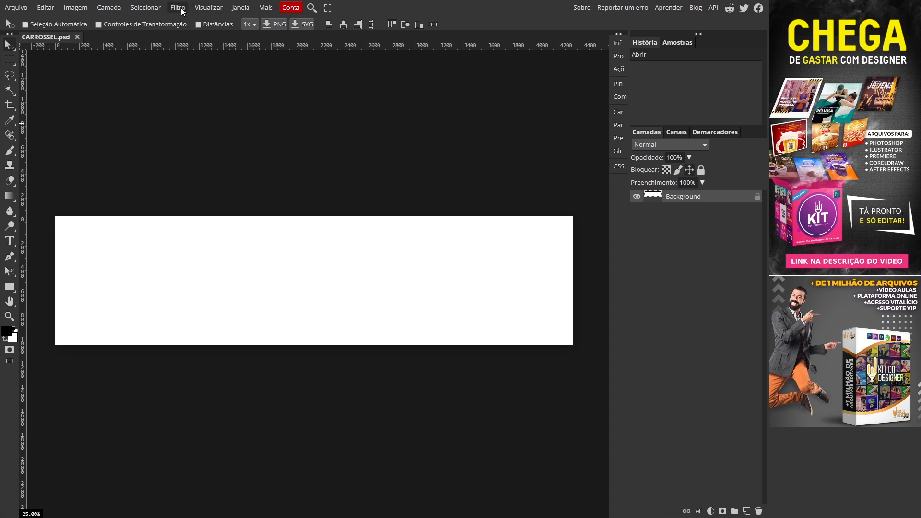
- Add guides at horizontal positions 1080, 2160 and 3240 px, plus layer guides around the Background's edges
left_click(220, 8)
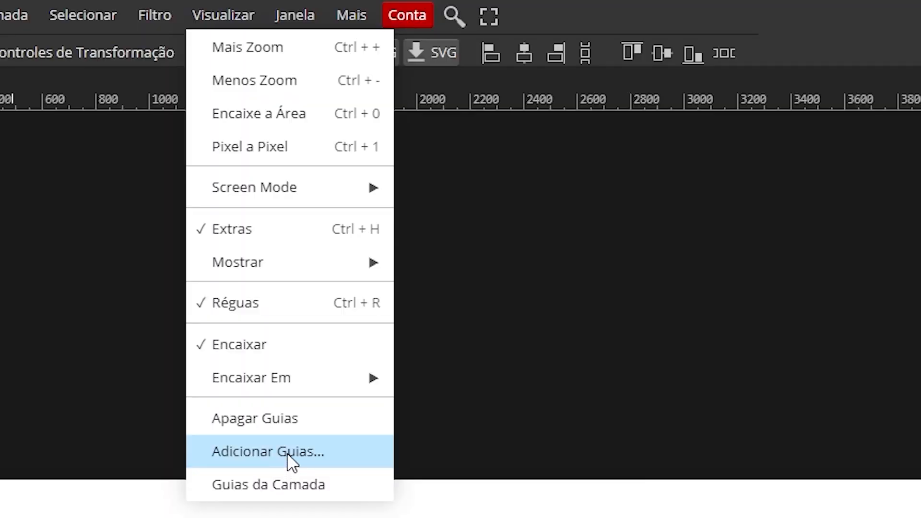
left_click(227, 210)
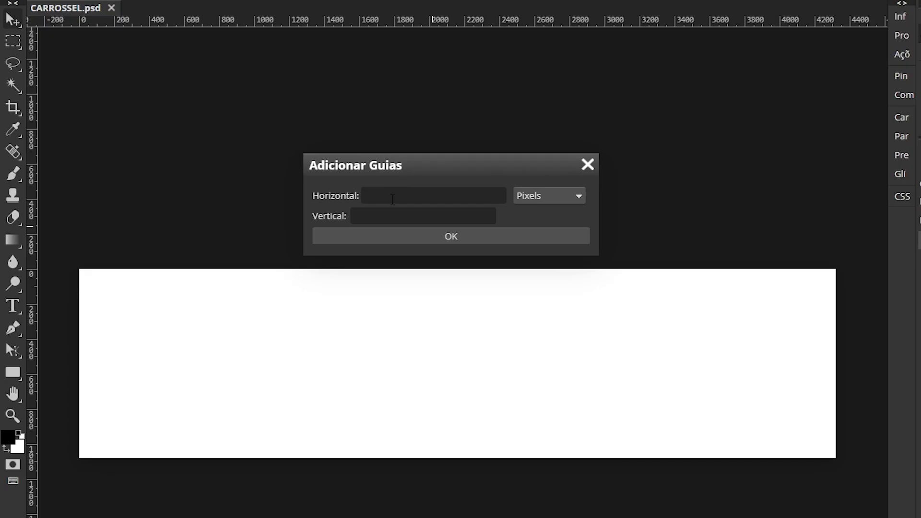
left_click(366, 196)
type("1080, ")
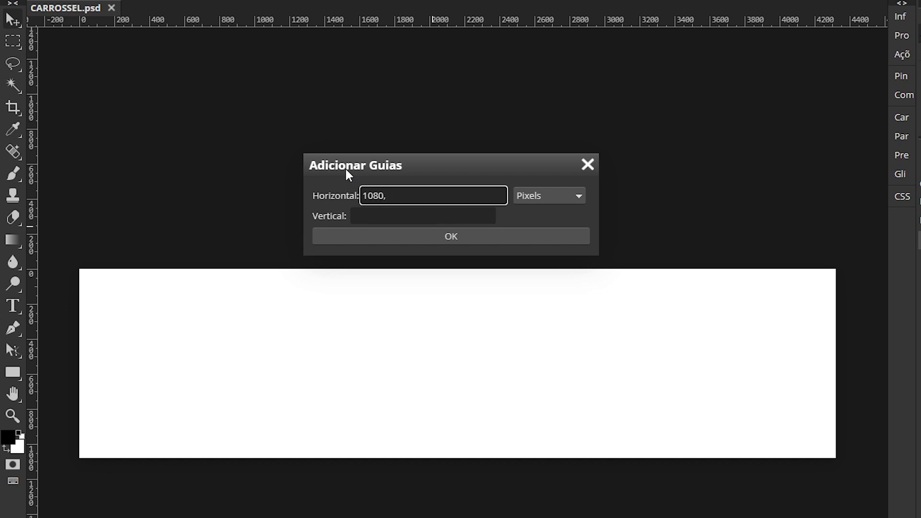
type("2160, 3240")
left_click(468, 233)
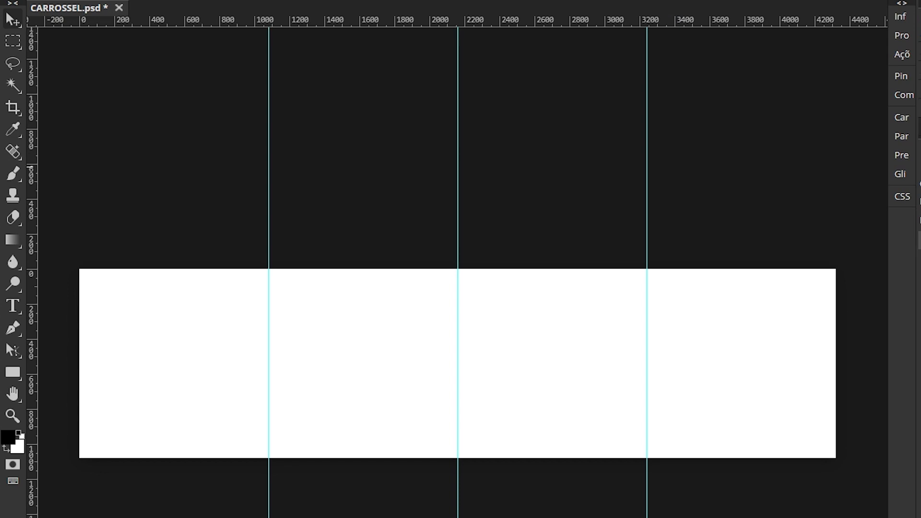
left_click(216, 8)
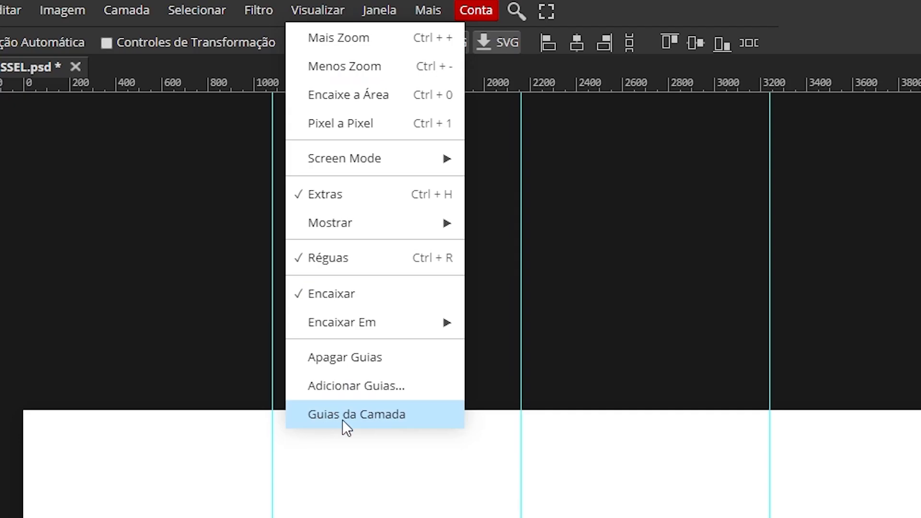
left_click(355, 415)
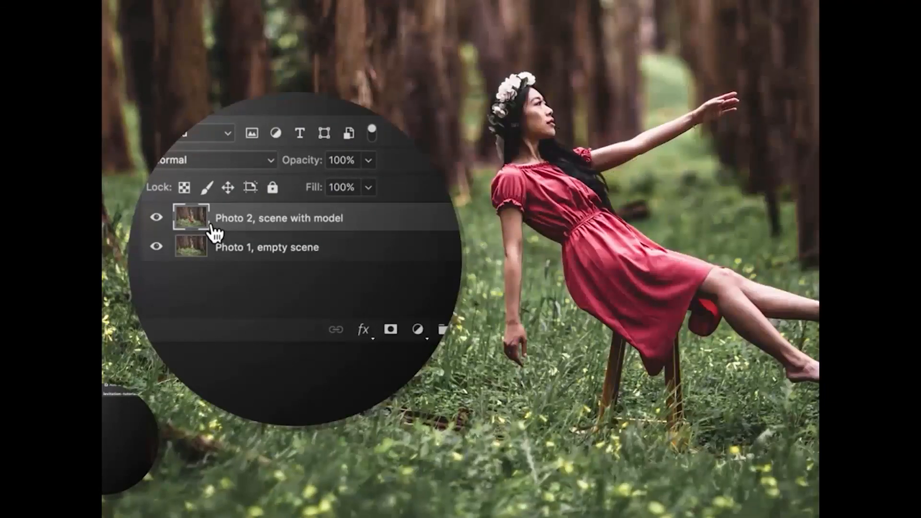
left_click(390, 329)
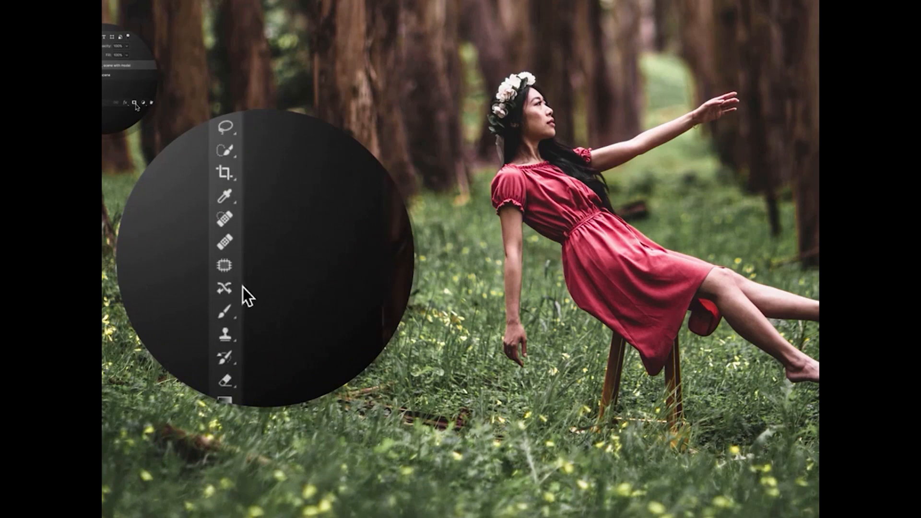
left_click(233, 240)
mouse_move(710, 331)
left_mouse_down()
mouse_move(721, 249)
mouse_move(704, 396)
left_mouse_up()
mouse_move(614, 269)
left_mouse_down()
mouse_move(565, 384)
mouse_move(604, 276)
mouse_move(645, 372)
left_mouse_up()
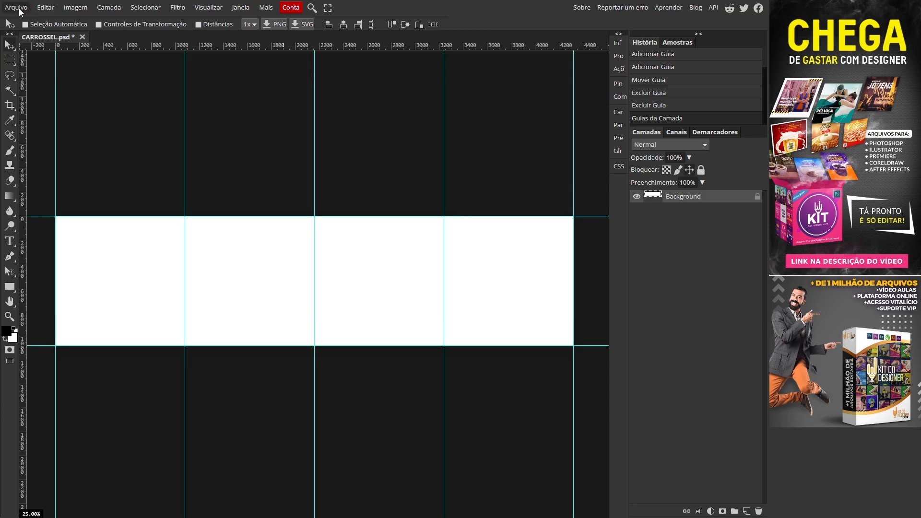
- Place aspas.png, ícones.png, LOGO.png, MODELO02.png, MODELOS01.png, MODELOS03.png and TEXTURA.jpg into the document as layers, leaving out the text file
left_click(17, 6)
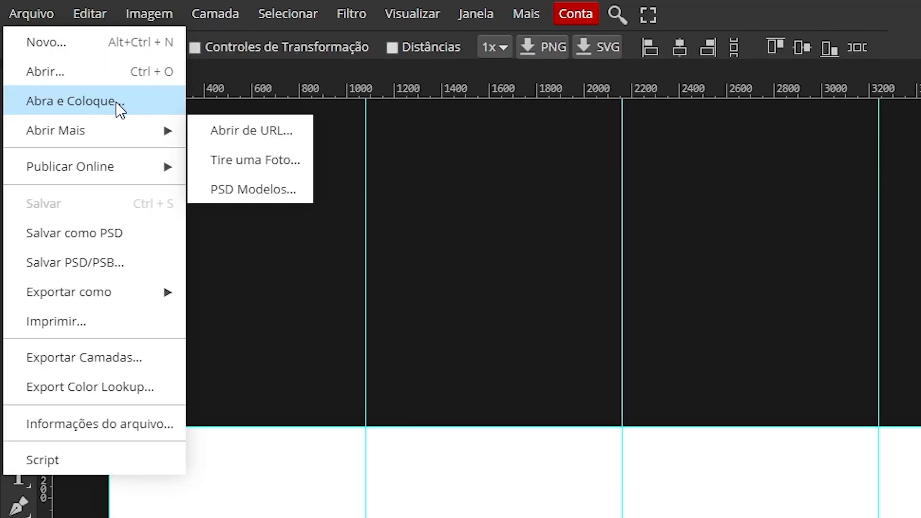
left_click(76, 101)
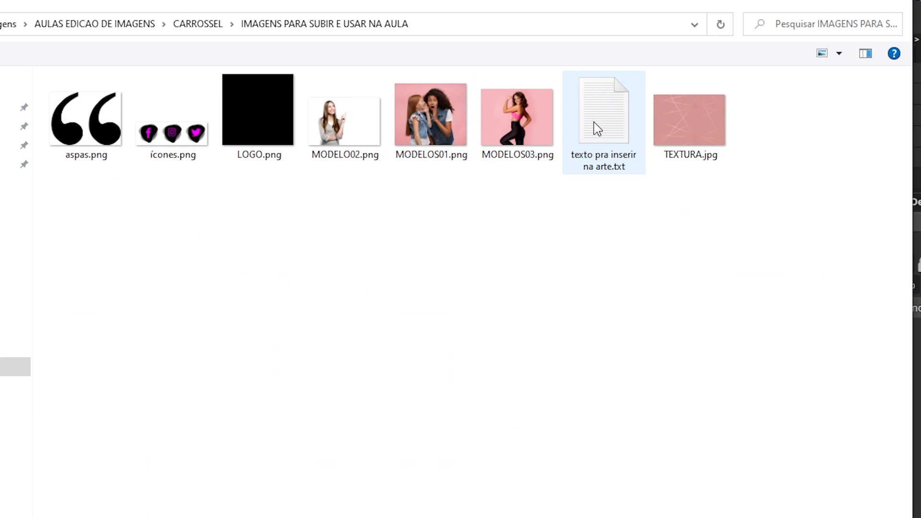
left_click_drag(79, 184, 739, 125)
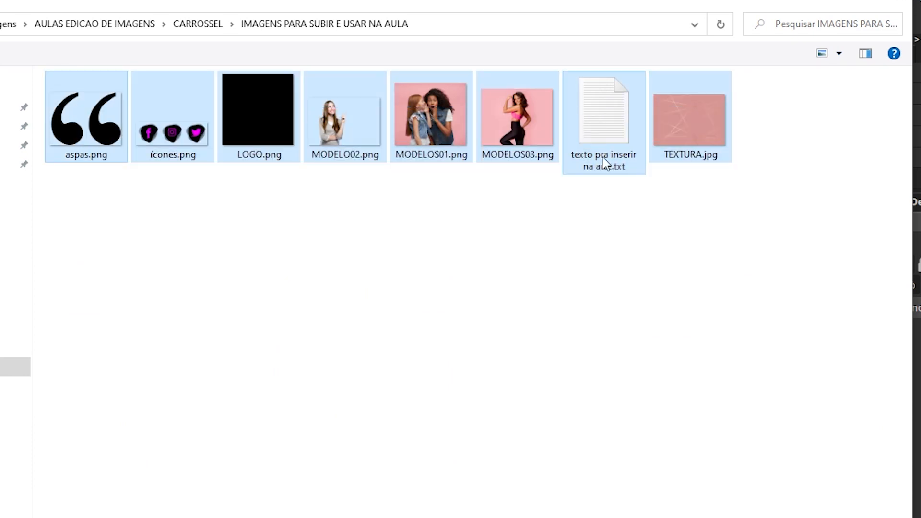
left_click(602, 127, "ctrl")
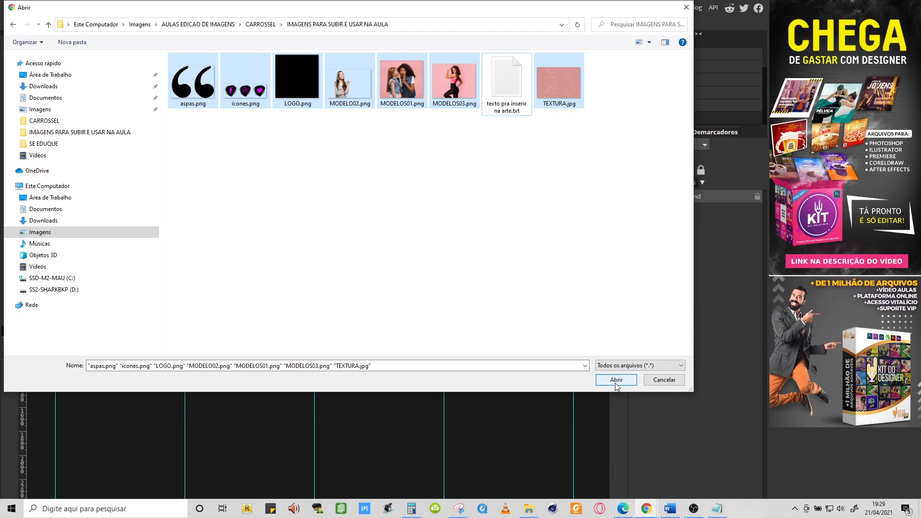
left_click(617, 380)
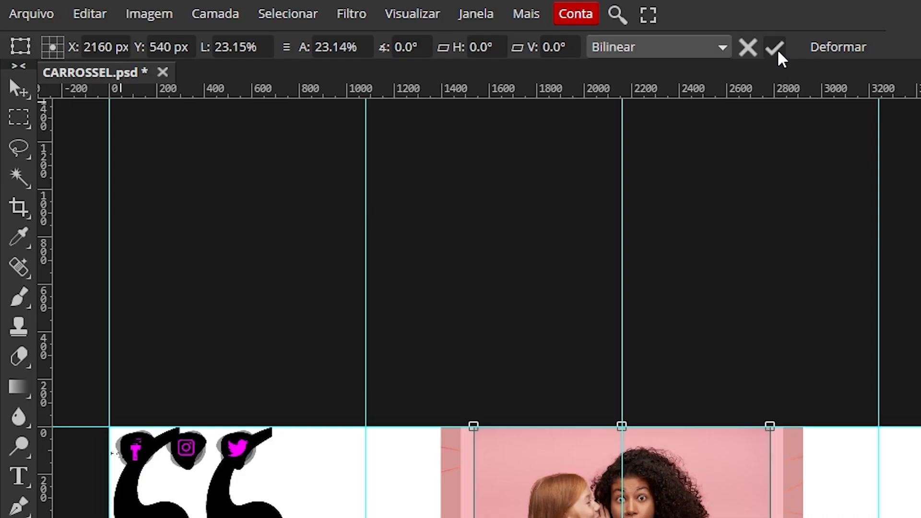
left_click(391, 25)
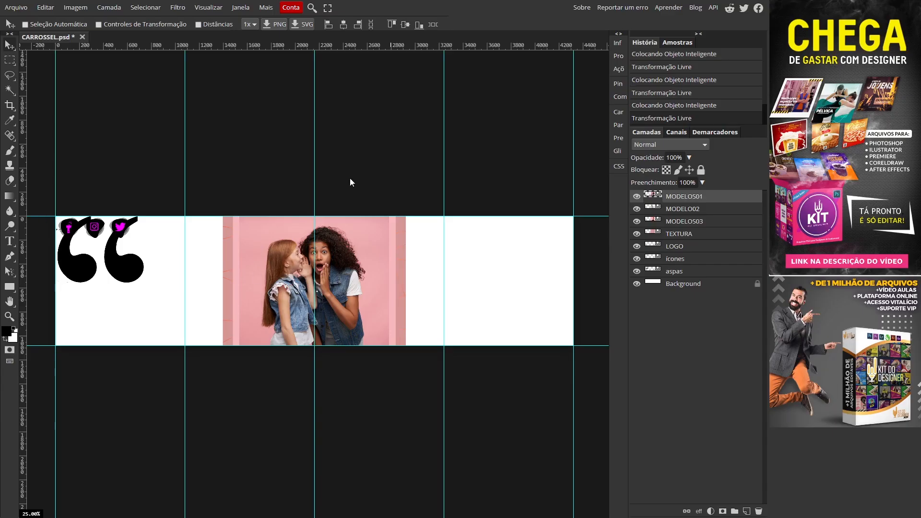
- Hide all the placed image layers and move the three model layers directly above the Background
left_click_drag(637, 197, 637, 272)
left_click(636, 271)
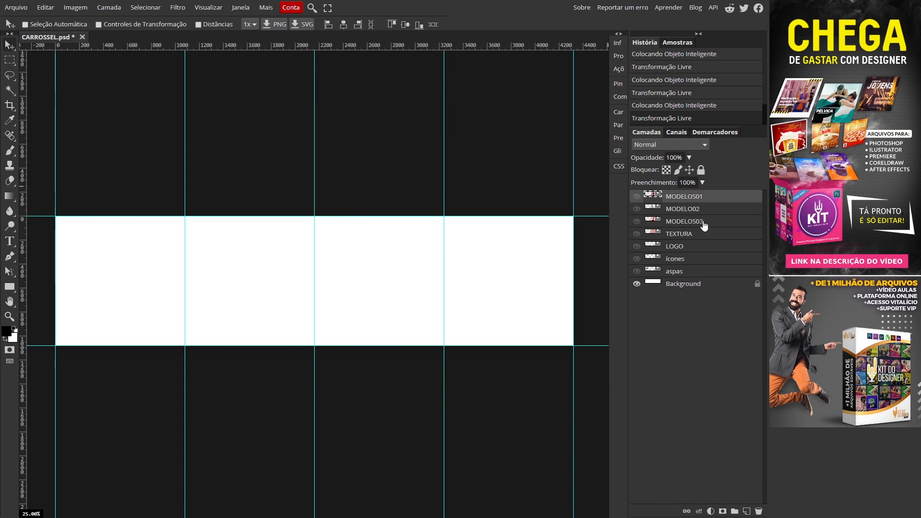
left_click(679, 226, "shift")
left_click_drag(679, 226, 680, 279)
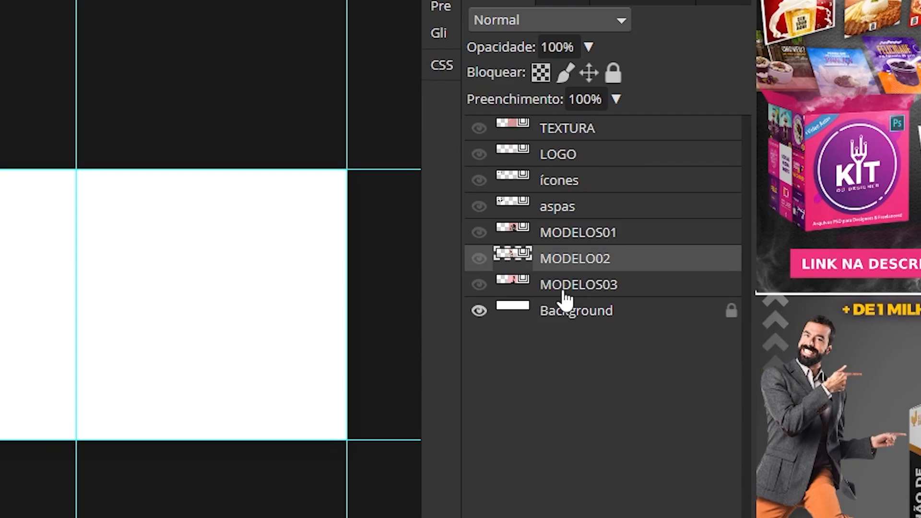
- Group the MODELOS01, MODELO02 and MODELOS03 layers into a folder named MODELOS
left_click(568, 291)
left_click(595, 240, "shift")
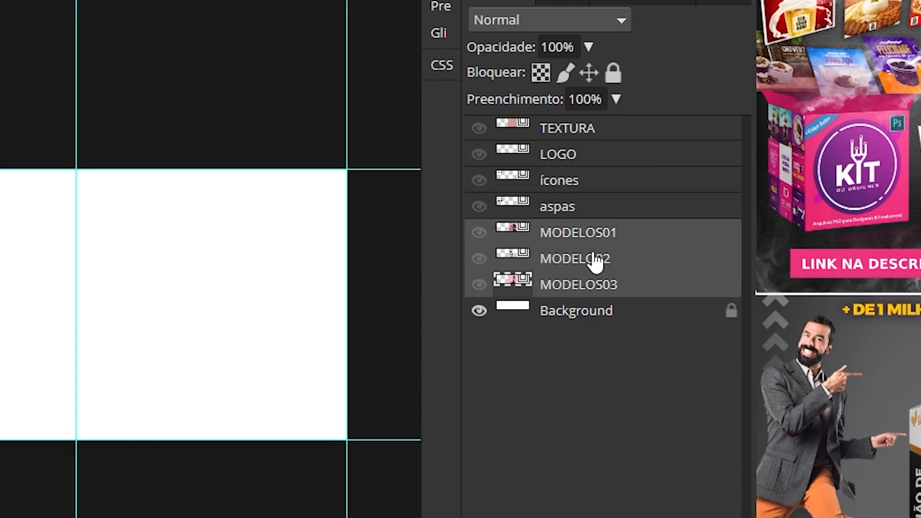
left_click(580, 293)
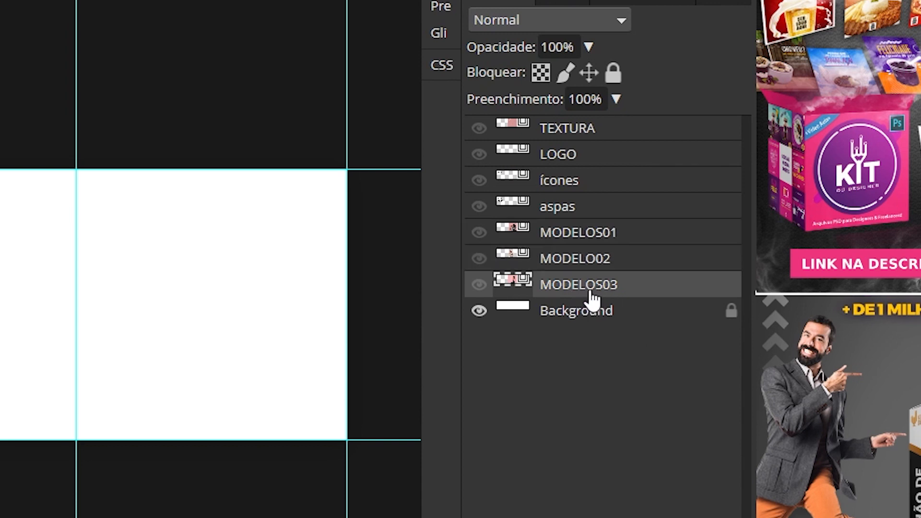
left_click(609, 237, "shift")
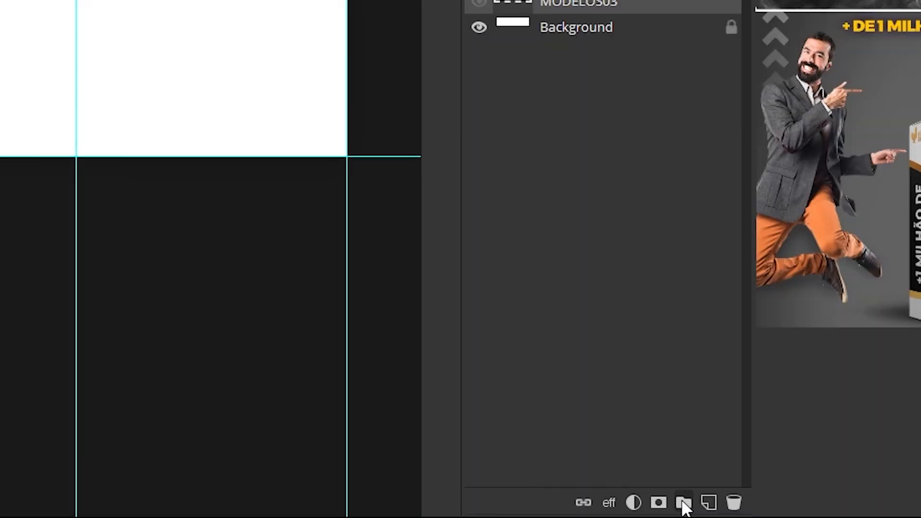
left_click(683, 501)
type("MODELOS")
key("Return")
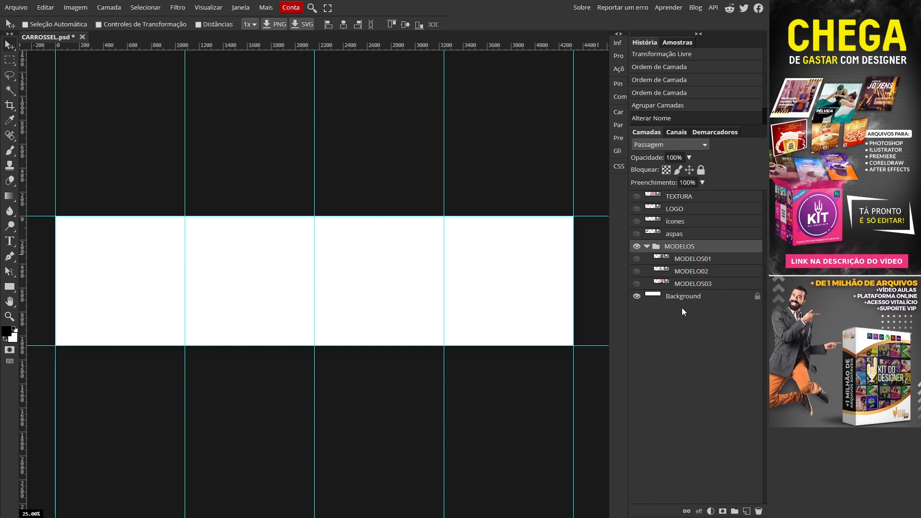
- Leave only MODELOS01 visible in the MODELOS group and move the group so the photo straddles the first and second slides
left_click(638, 259)
left_click(637, 271)
left_click(637, 283)
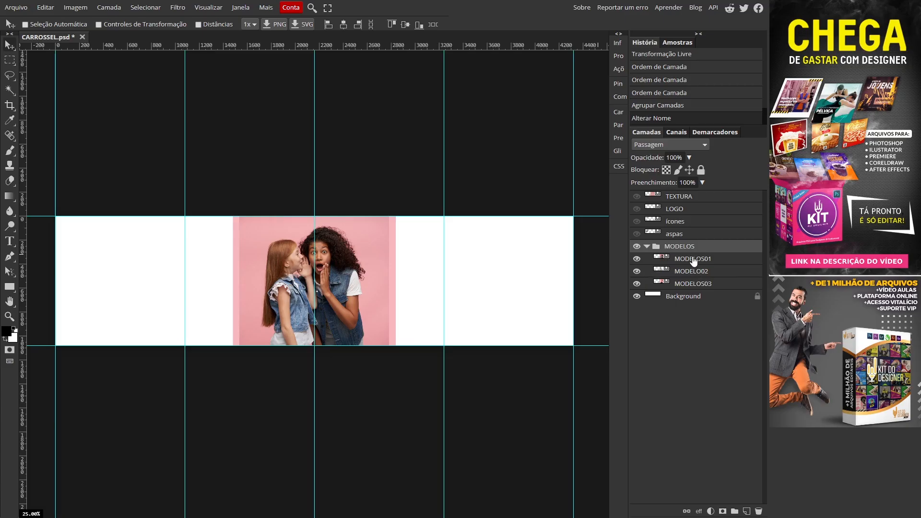
left_click(637, 272)
left_click(637, 284)
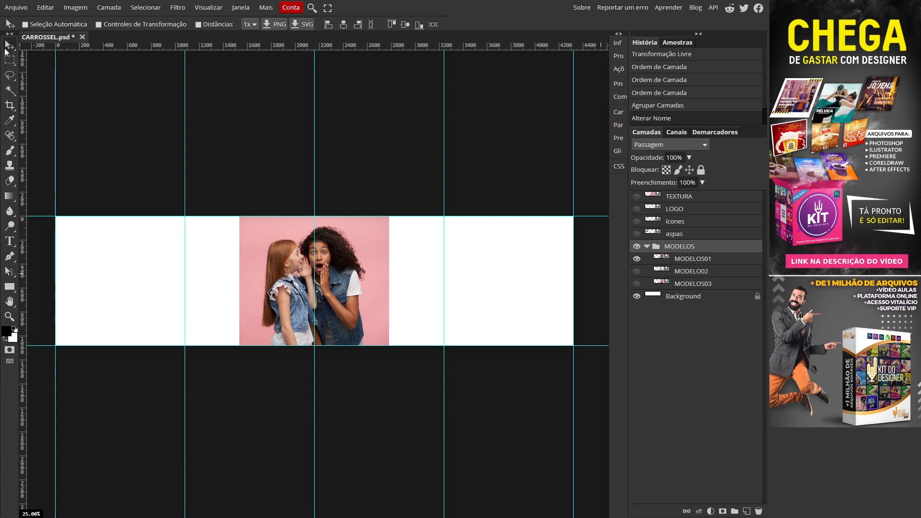
left_click_drag(334, 259, 222, 277)
- Scale the MODELOS group proportionally from its centre to 69.76%, and shift MODELOS01 slightly towards the first slide
key("z")
key("space")
left_click_drag(277, 290, 407, 260)
key("v")
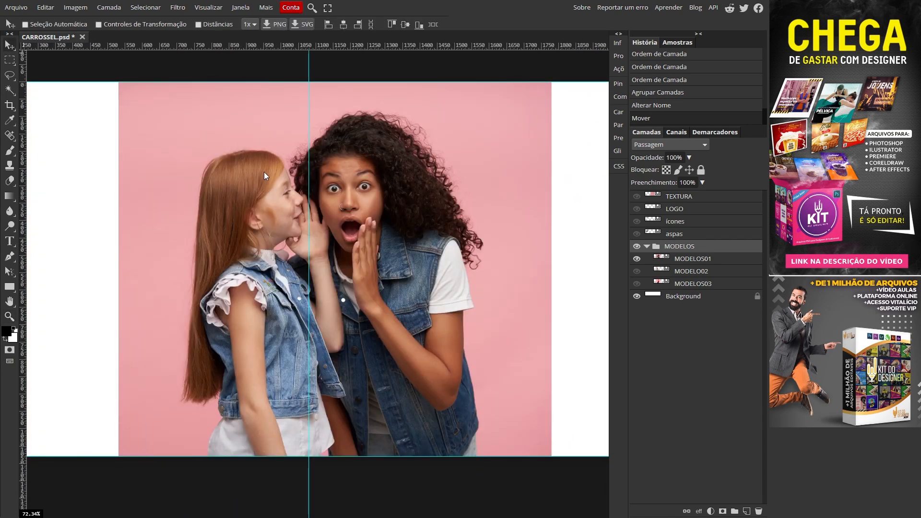
key("ctrl+alt+t")
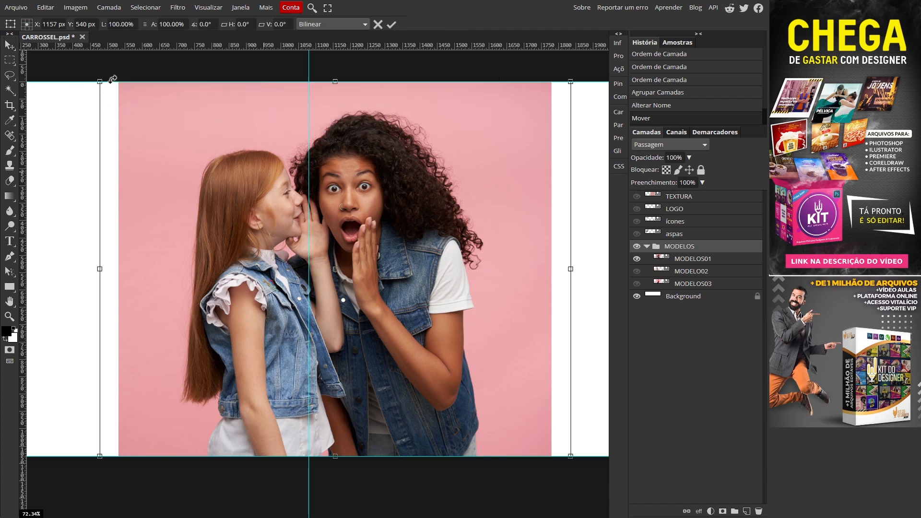
key("alt+shift")
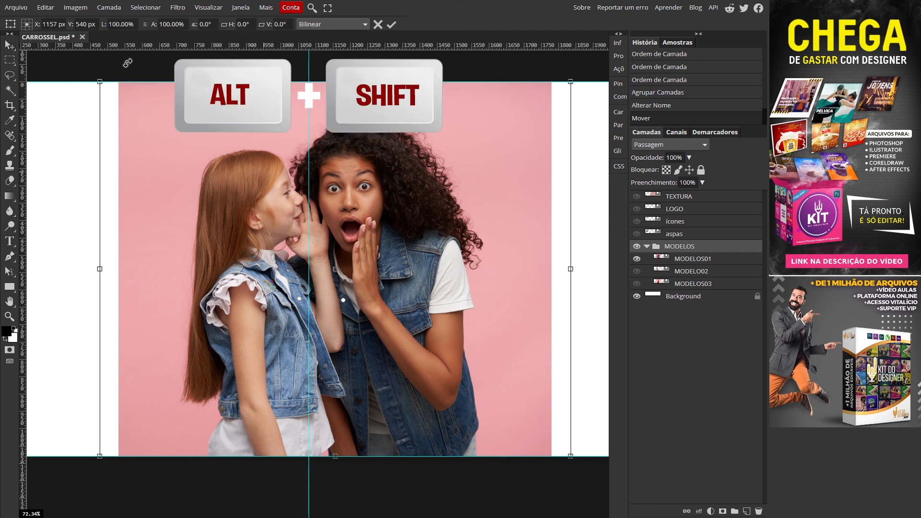
left_click_drag(100, 82, 173, 136)
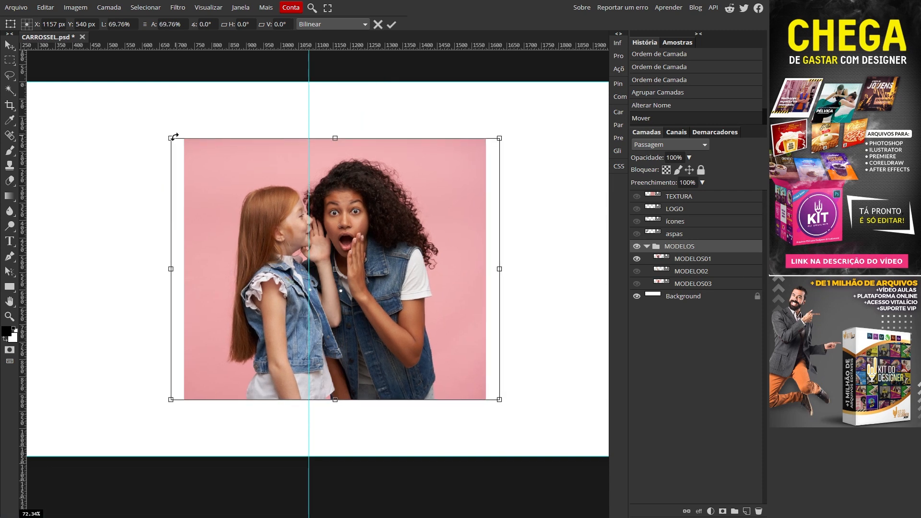
key("space")
left_click_drag(384, 287, 524, 287)
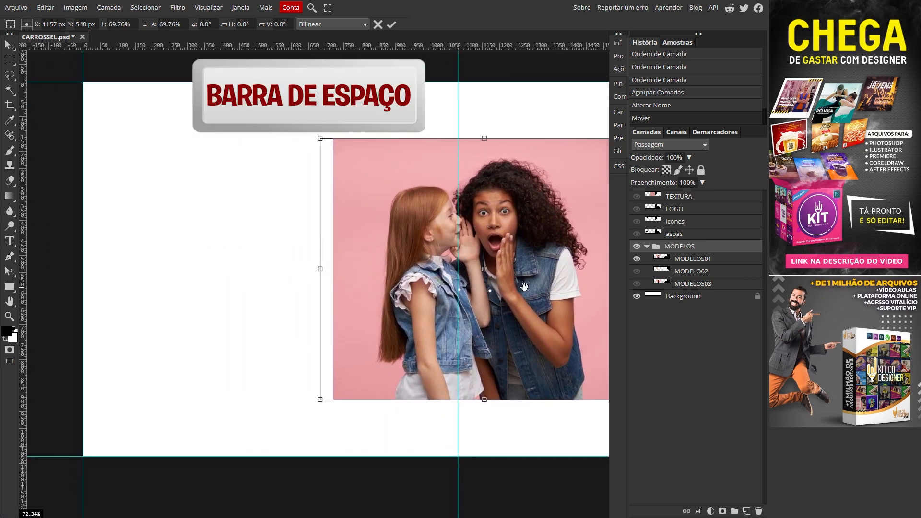
key("Return")
left_click_drag(516, 258, 497, 258)
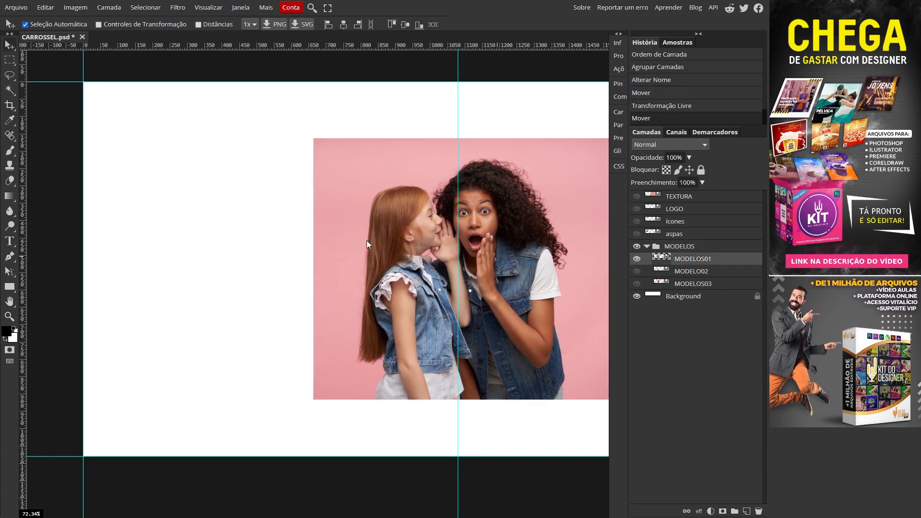
key("space")
left_click_drag(298, 308, 162, 315)
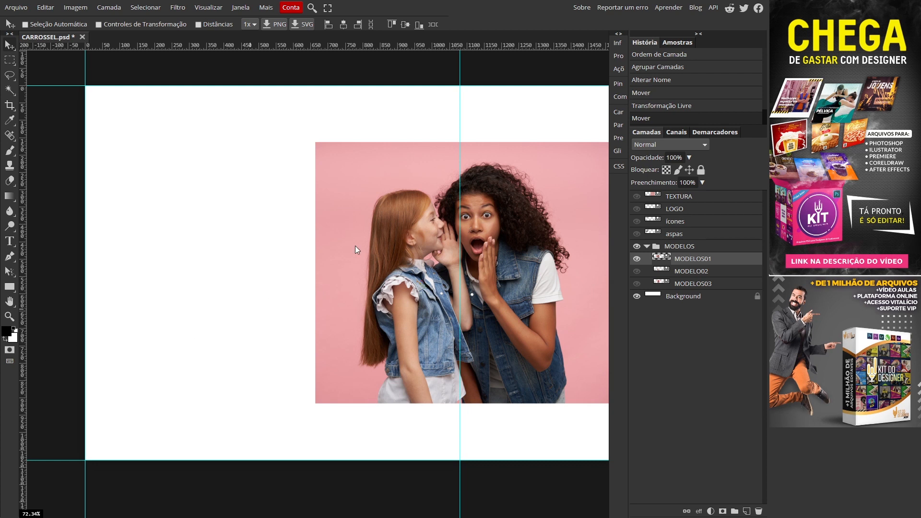
left_click_drag(510, 271, 441, 268)
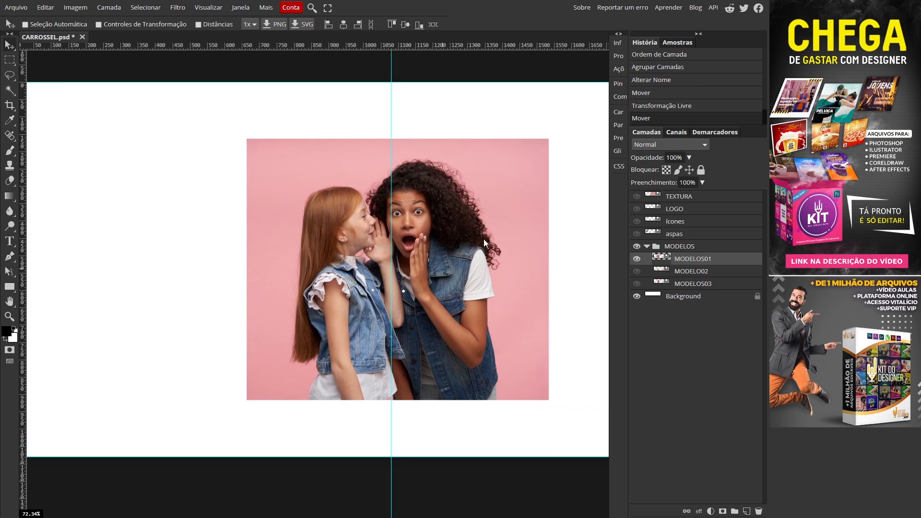
left_click_drag(429, 255, 459, 253)
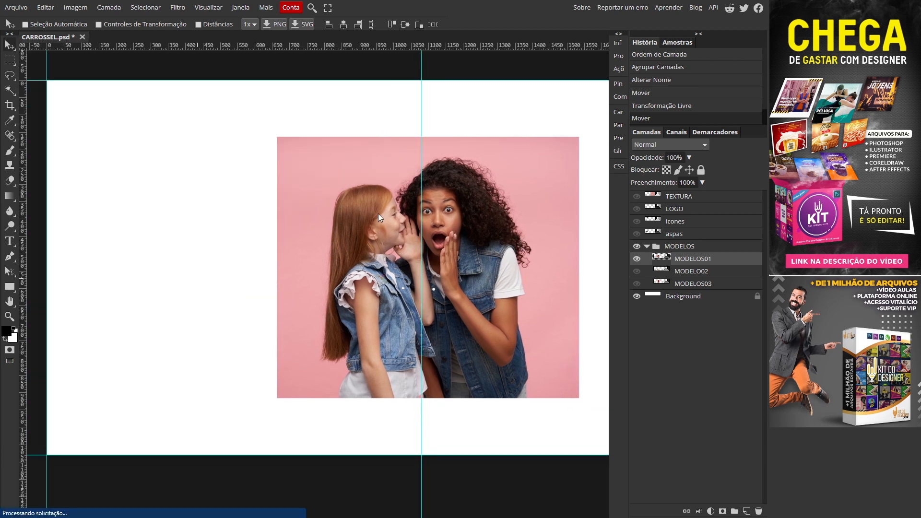
left_click_drag(531, 229, 483, 218)
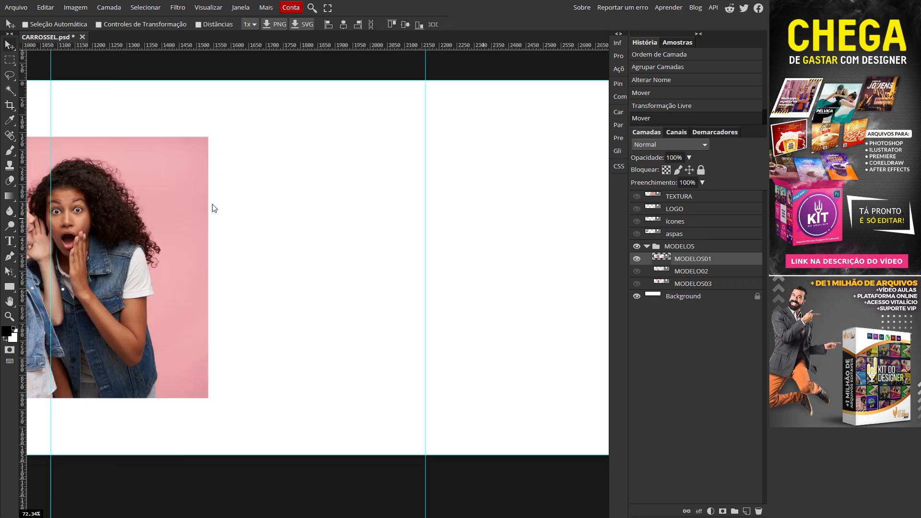
scroll(423, 229, "right", 3)
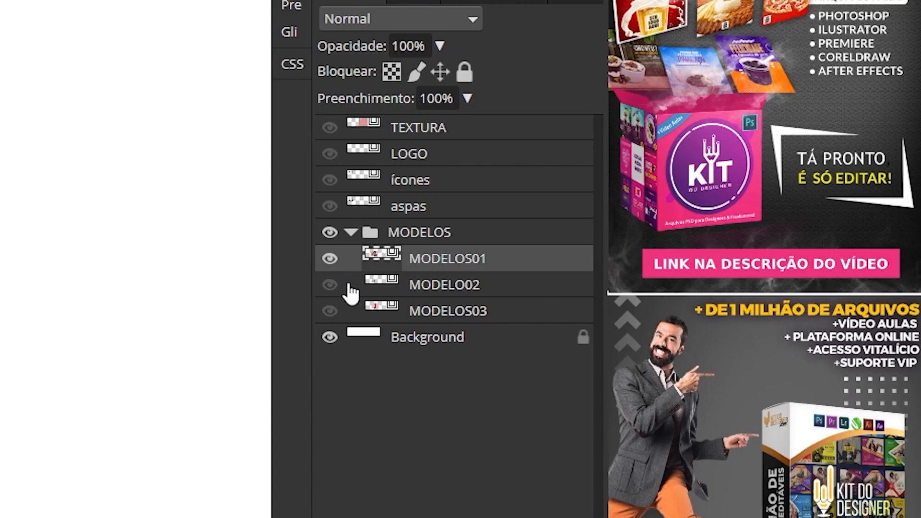
- Show MODELO02, move it to the start of the third slide on the canvas's bottom edge, and make MODELOS01 visible alongside it
left_click(329, 286)
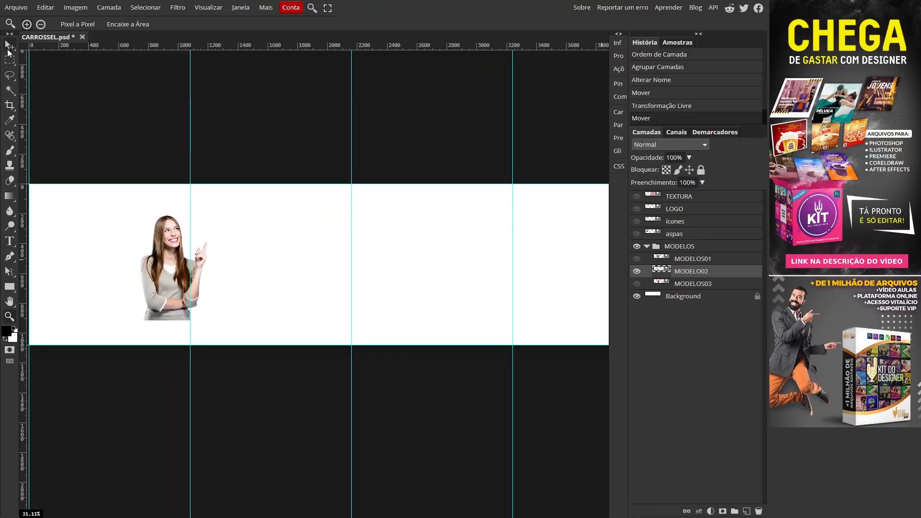
left_click(9, 45)
left_click(637, 259)
left_click(637, 258)
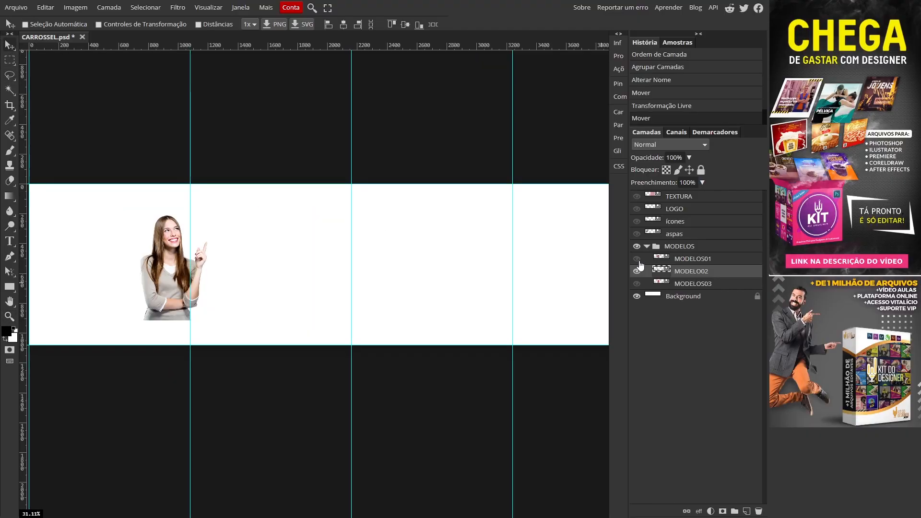
left_click_drag(171, 271, 387, 295)
left_click(636, 258)
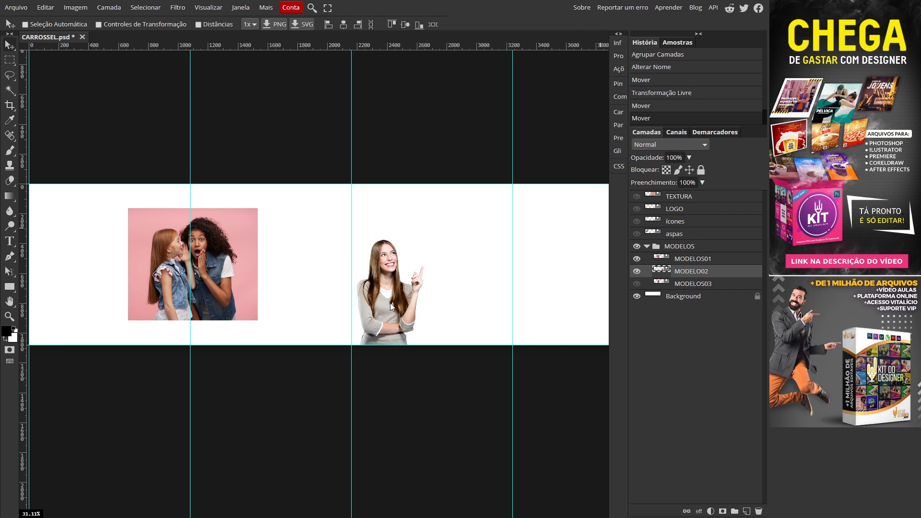
- Scale MODELO02 proportionally to 24.98% and reposition it at the start of the third slide, resting on the canvas's bottom edge
key("z")
left_click_drag(446, 348, 464, 353)
scroll(463, 340, "up", 2)
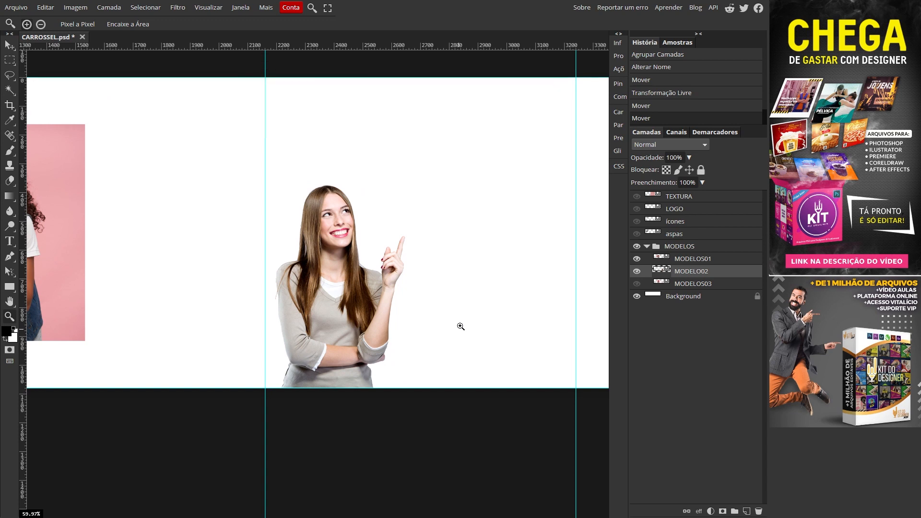
key("ctrl+alt+t")
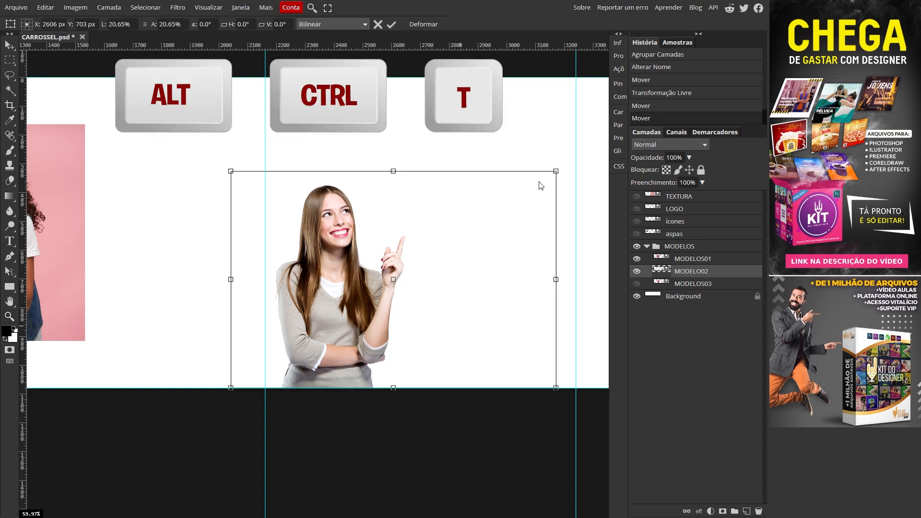
left_click_drag(552, 171, 590, 148)
left_click_drag(309, 321, 327, 297)
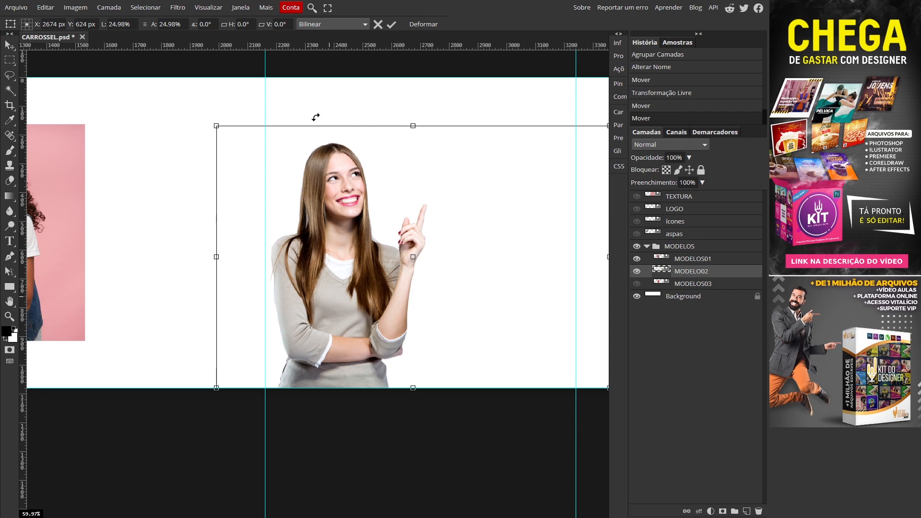
left_click_drag(240, 187, 237, 237)
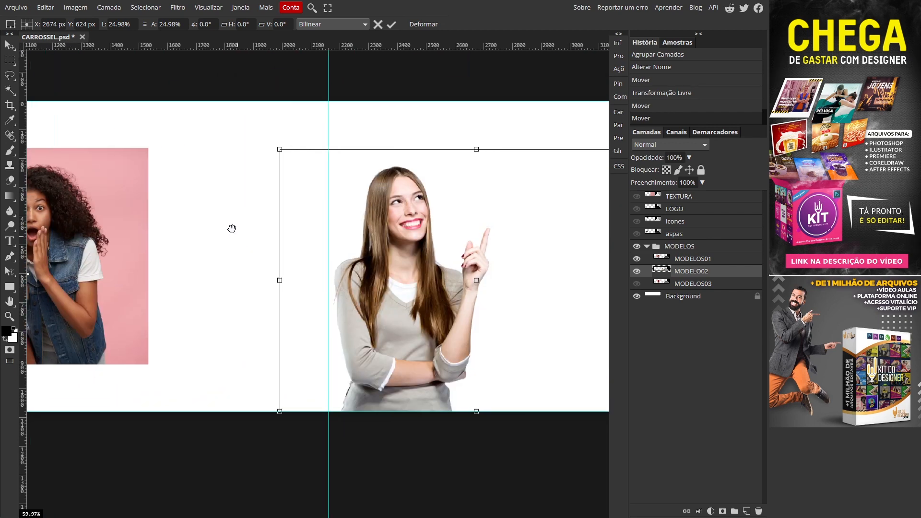
left_click_drag(544, 252, 330, 251)
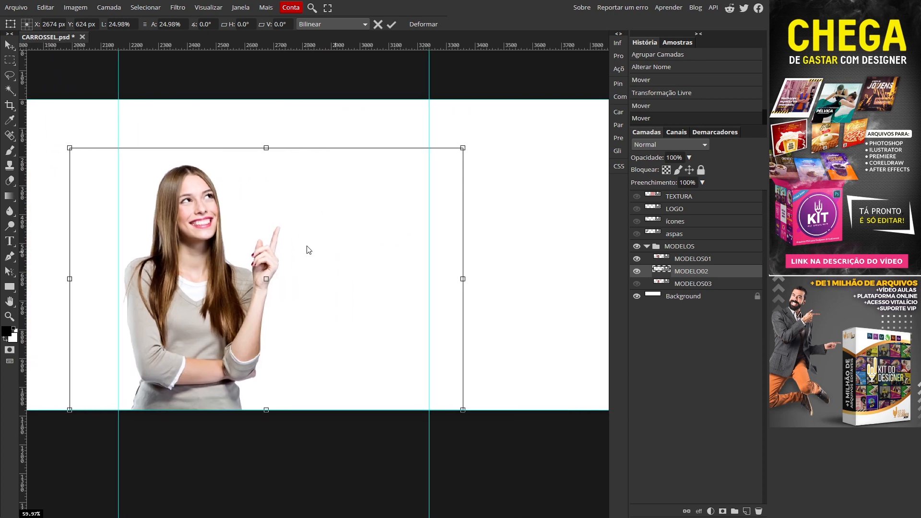
left_click(392, 24)
key("z")
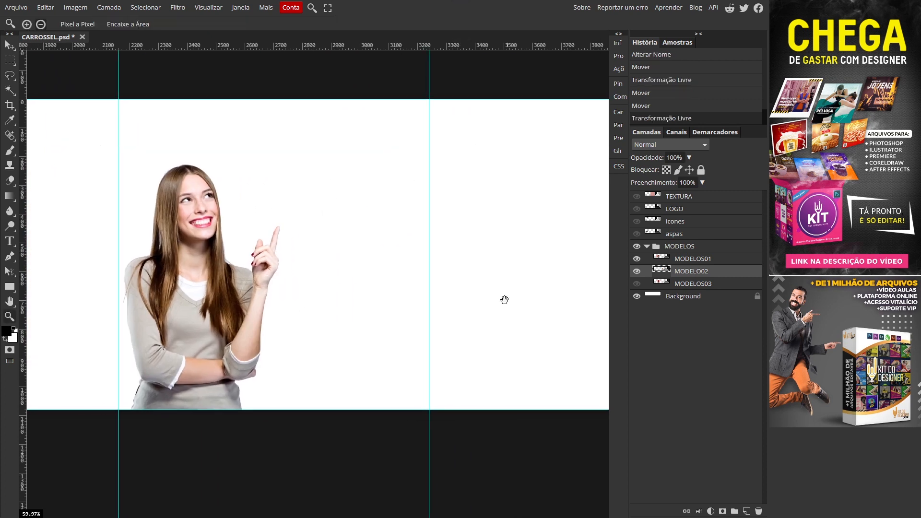
left_click_drag(506, 301, 326, 292)
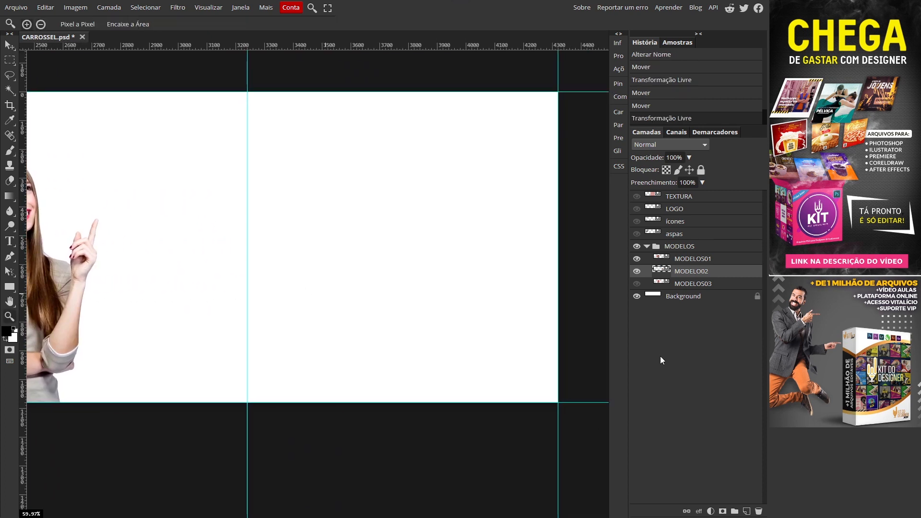
- Hide MODELOS01 and move MODELOS03 to the outer end of the fourth slide, resting on the canvas's bottom edge
left_click_drag(77, 298, 540, 254)
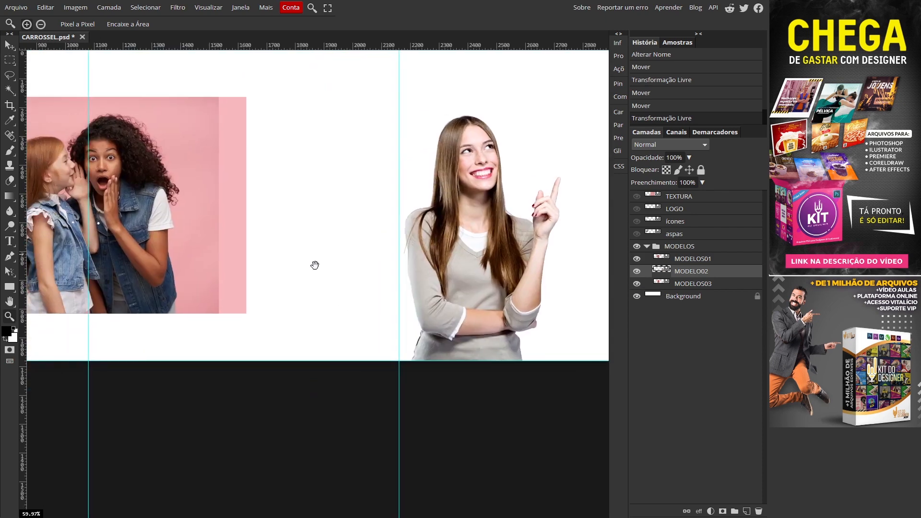
left_click_drag(308, 258, 361, 336)
left_click(636, 259)
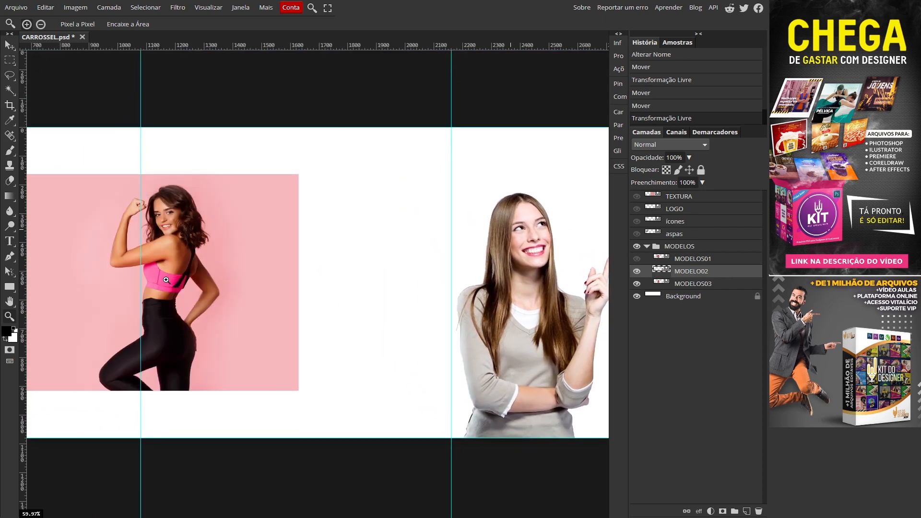
left_click(10, 45)
left_click(691, 283)
left_click_drag(116, 254, 509, 237)
left_click_drag(409, 280, 31, 262)
left_click_drag(330, 260, 702, 312)
left_click_drag(383, 304, 137, 316)
mouse_move(417, 279)
left_mouse_down()
mouse_move(427, 298)
mouse_move(425, 284)
mouse_move(416, 293)
left_mouse_up()
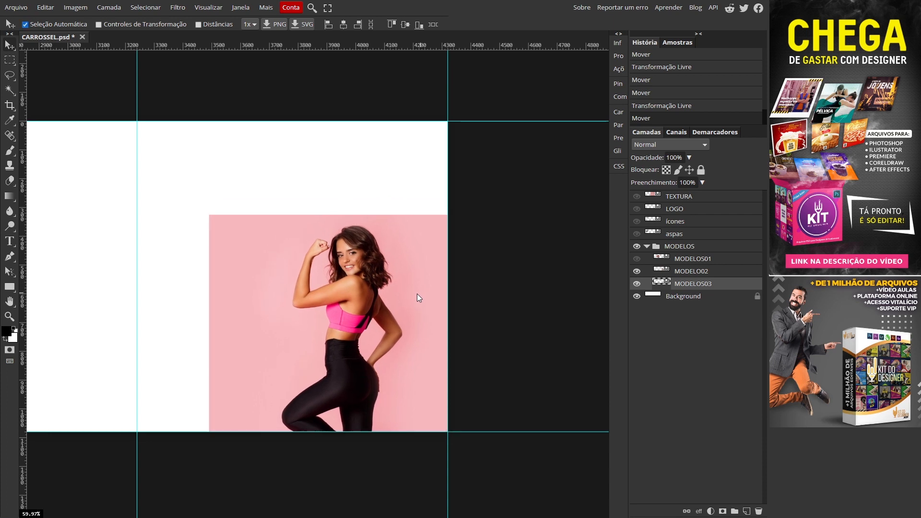
- Scale MODELOS03 down slightly in proportion and reposition it at the end of the fourth slide on the canvas's bottom edge
key("ctrl+alt+t")
left_click_drag(448, 215, 456, 236)
left_click_drag(415, 269, 407, 288)
left_click_drag(224, 255, 198, 233)
left_click(391, 25)
- Make MODELOS01 visible again alongside the other models and lock the whole MODELOS group
key("ctrl+0")
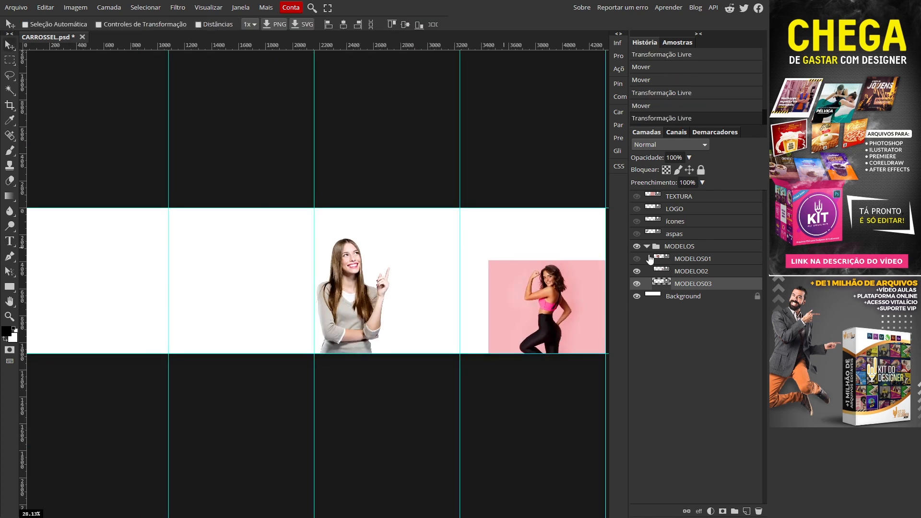
left_click(636, 258)
scroll(388, 421, "right", 2)
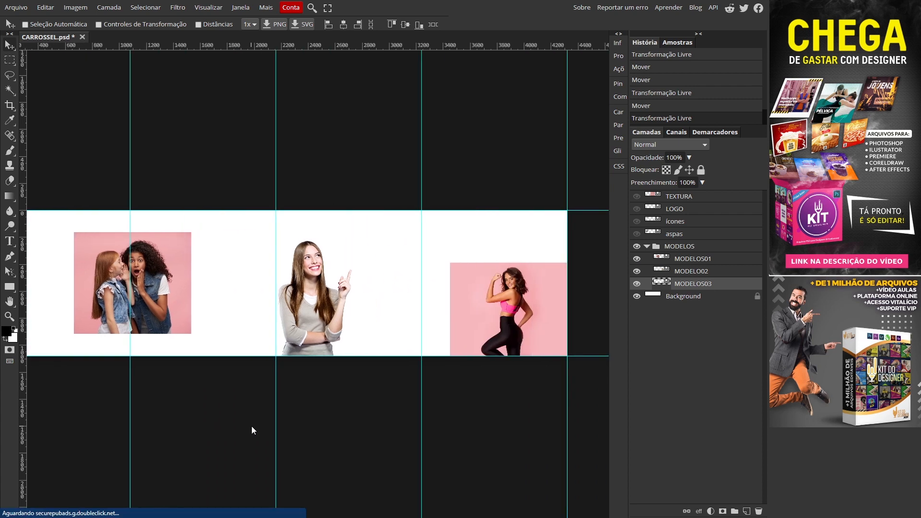
scroll(251, 426, "left", 4)
mouse_move(420, 396)
left_mouse_down()
mouse_move(314, 399)
mouse_move(405, 397)
left_mouse_up()
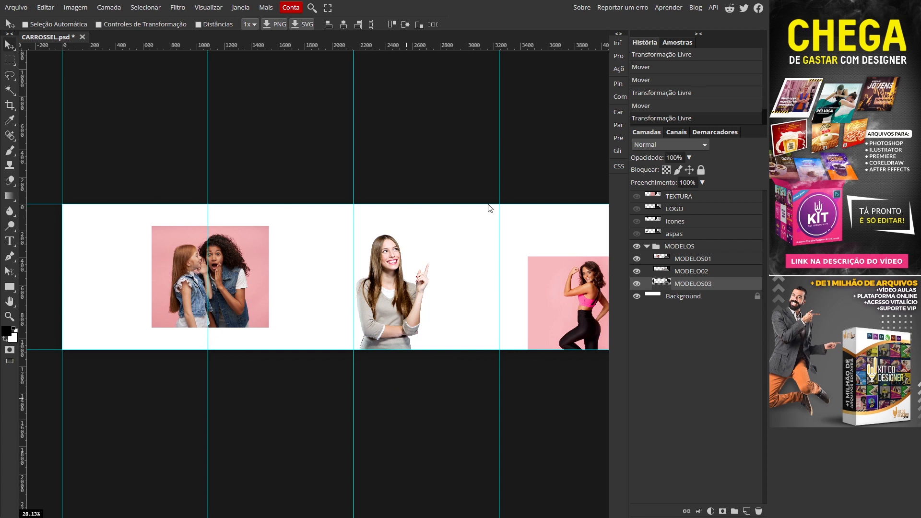
left_click_drag(218, 404, 322, 408)
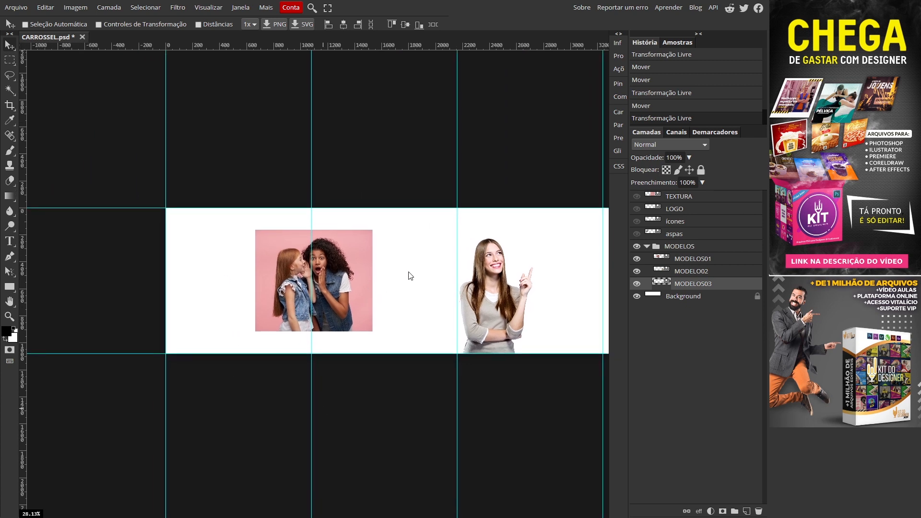
key("z")
left_click_drag(241, 334, 261, 343)
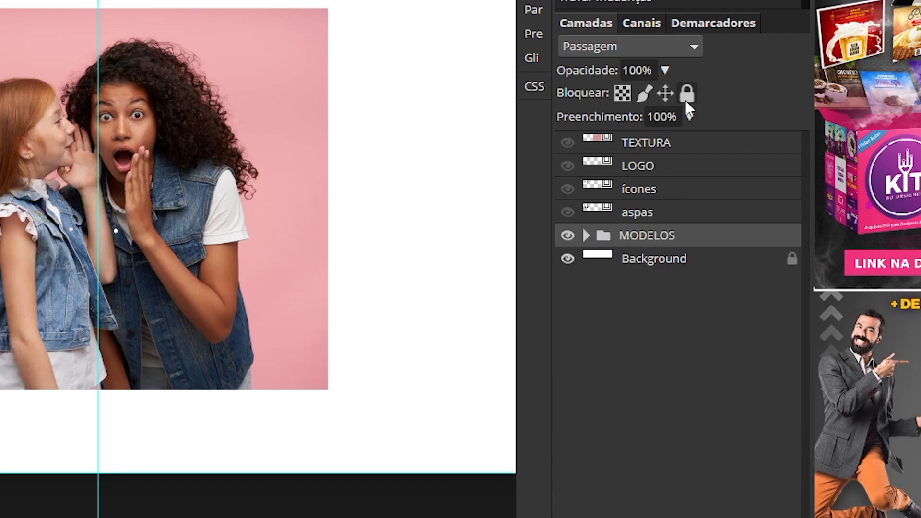
left_click(700, 170)
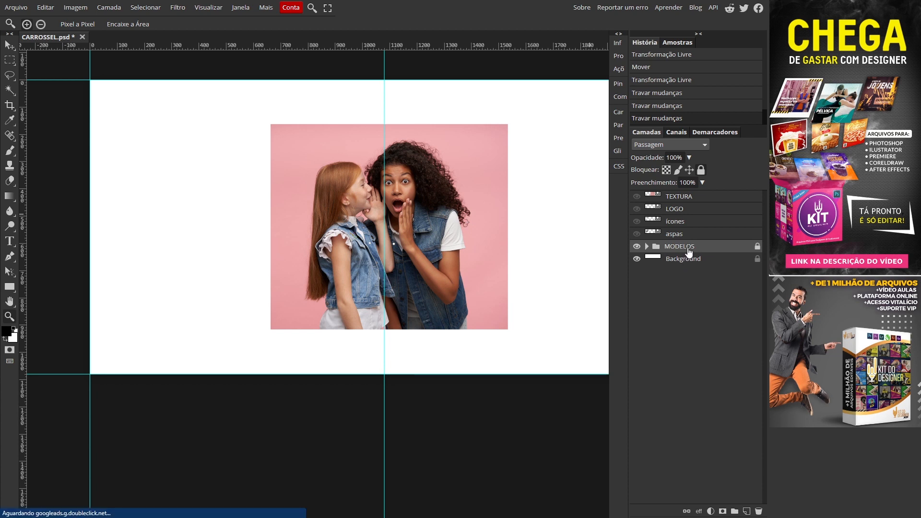
- Unlock the Background layer and rename it FUNDO
key("ctrl+0")
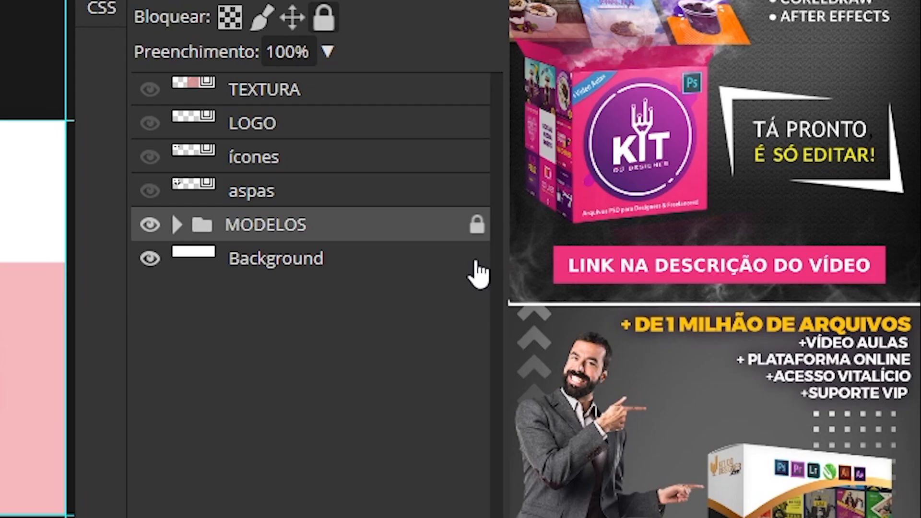
double_click(291, 269)
type("FUNDO")
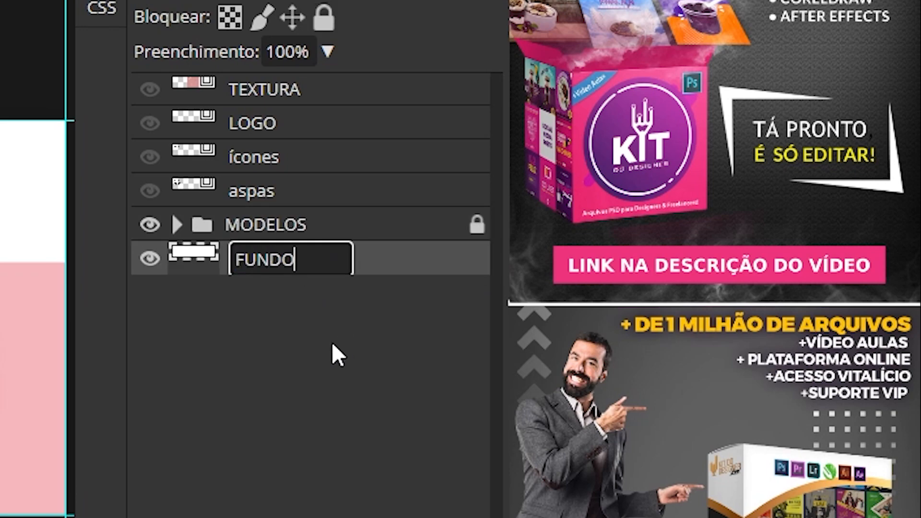
key("Return")
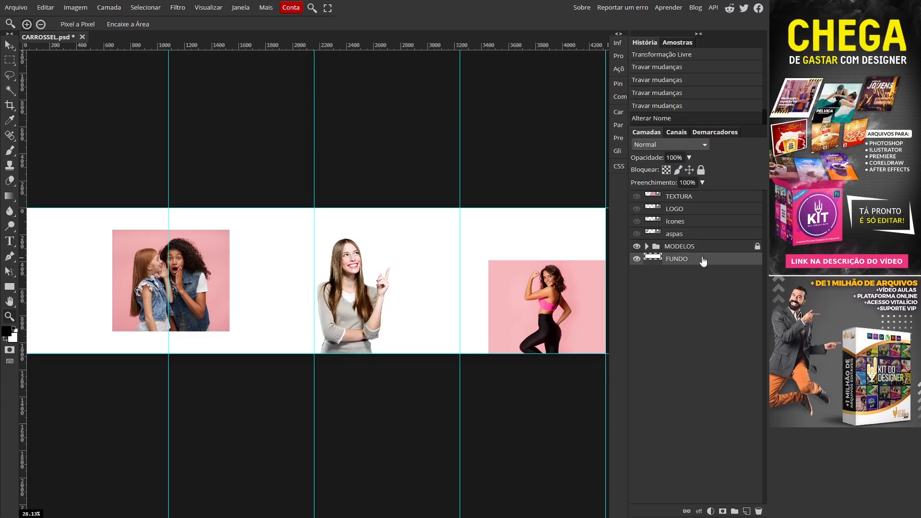
- Add a Color Overlay to the FUNDO layer and choose the very light lilac #faecfd as its colour
double_click(703, 259)
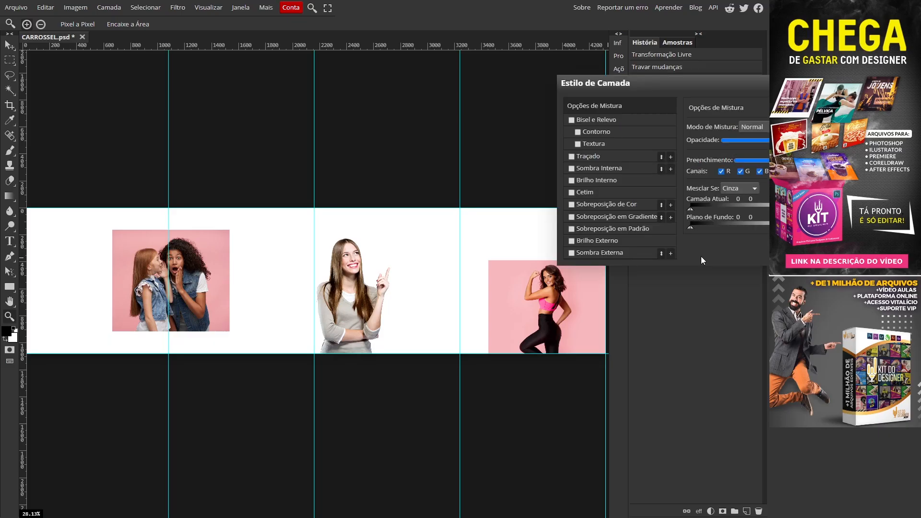
left_click_drag(642, 95, 342, 77)
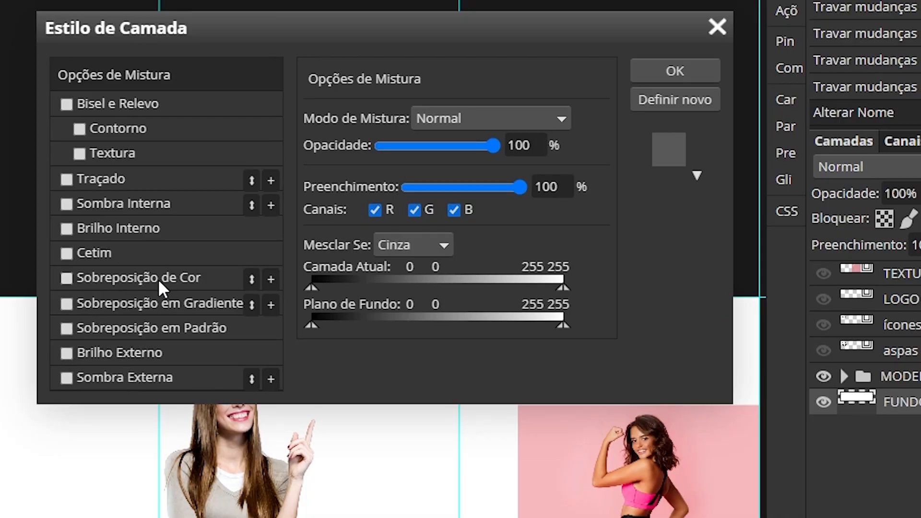
left_click(135, 281)
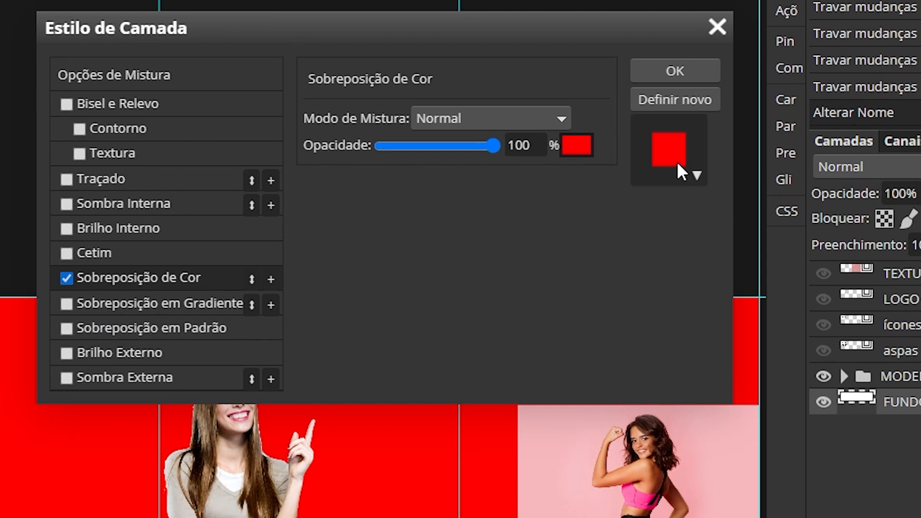
left_click(577, 145)
mouse_move(615, 84)
left_mouse_down()
mouse_move(615, 77)
mouse_move(615, 85)
left_mouse_up()
left_click(442, 40)
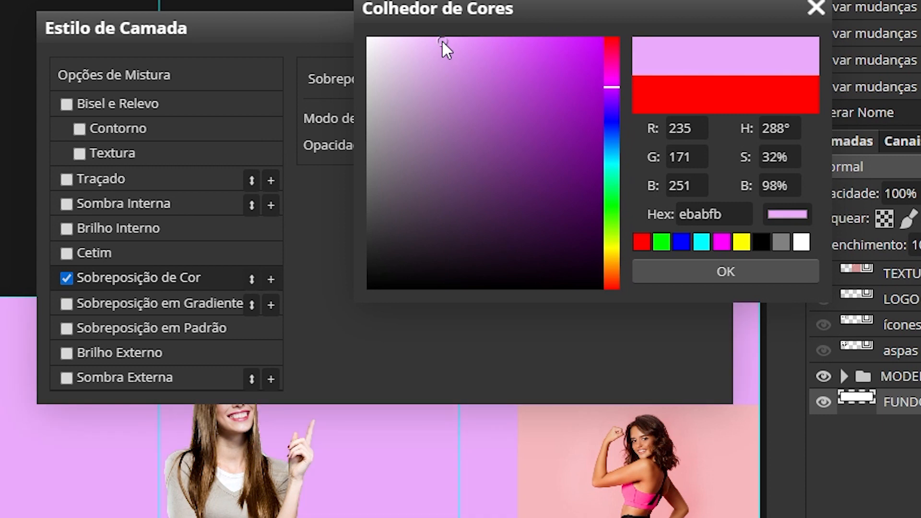
left_click_drag(442, 40, 416, 42)
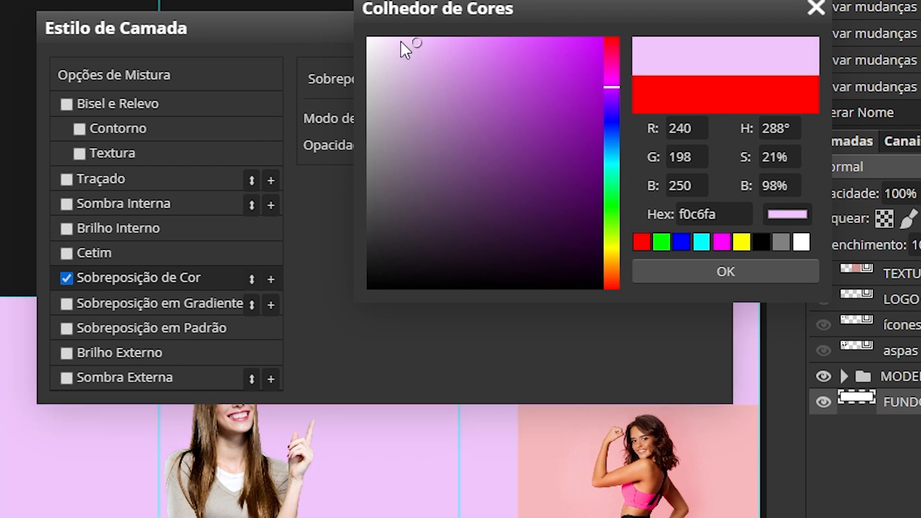
left_click(401, 41)
left_click(390, 39)
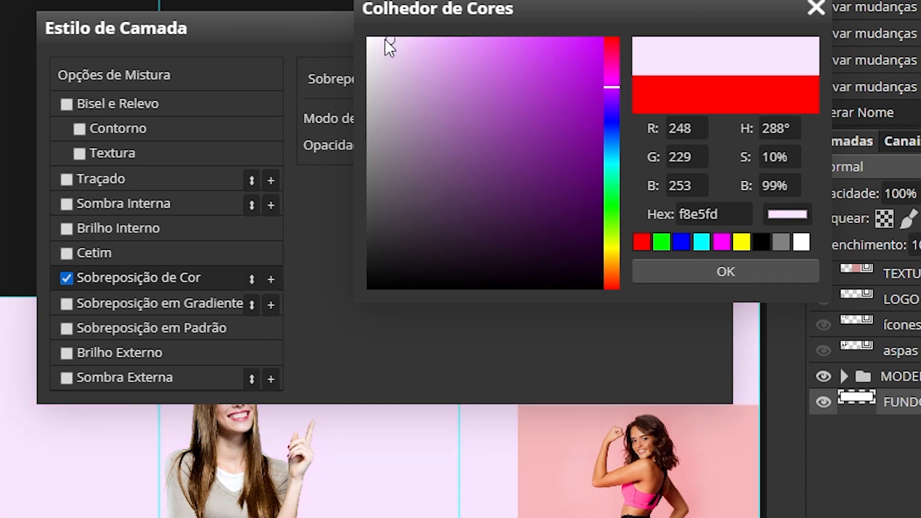
left_click(384, 40)
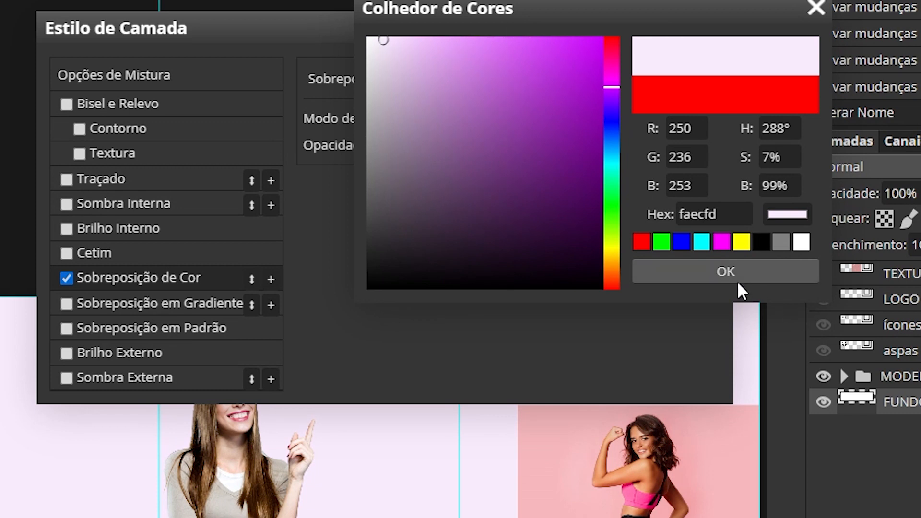
- Check the overlay colour's RGB fields, accept the colour and apply the layer style to FUNDO
left_click(687, 129)
left_click(683, 156)
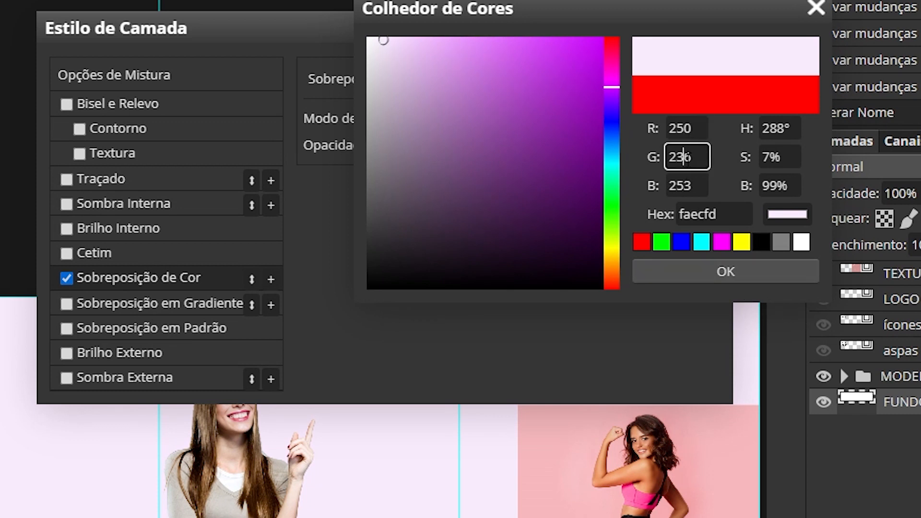
left_click(687, 191)
left_click(695, 128)
left_click(698, 159)
left_click(697, 186)
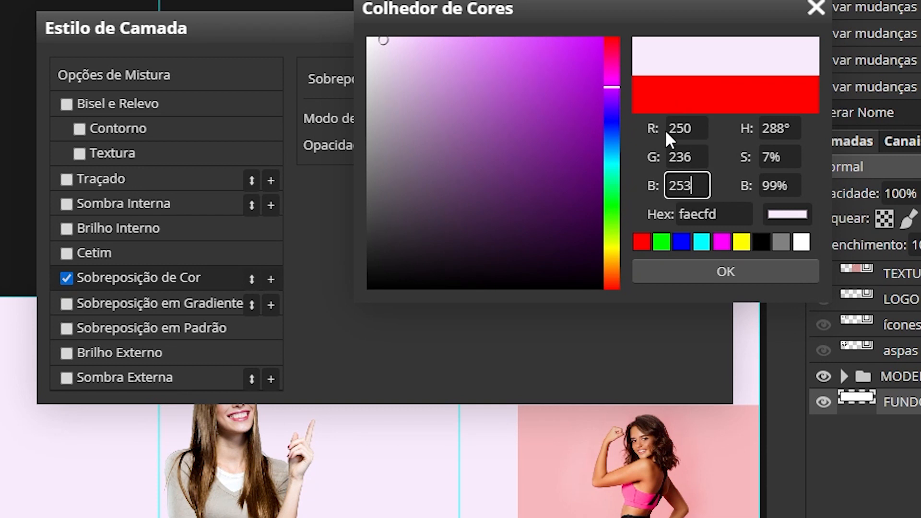
left_click(707, 274)
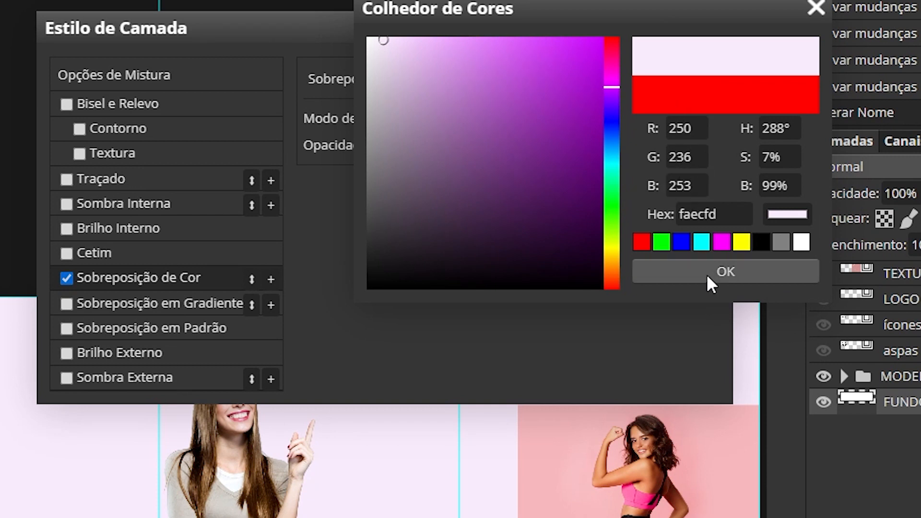
left_click(678, 70)
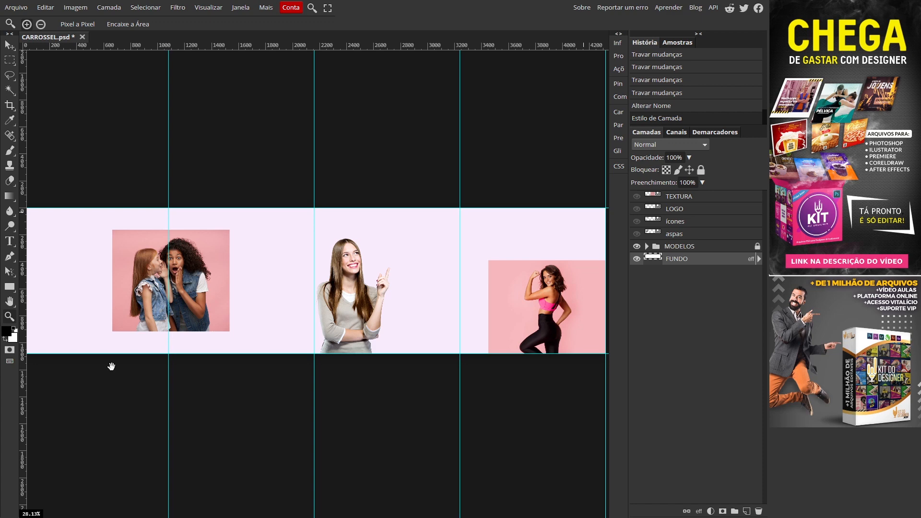
- Draw a horizontal rectangle about 490 px wide in the upper-left corner of the first slide with the Rectangle tool
left_click_drag(111, 350, 310, 345)
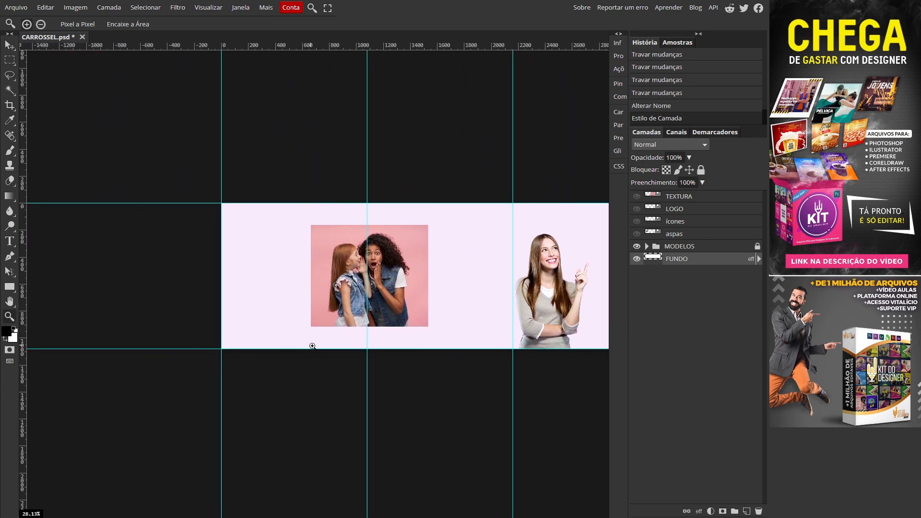
key("z")
left_click_drag(269, 294, 294, 298)
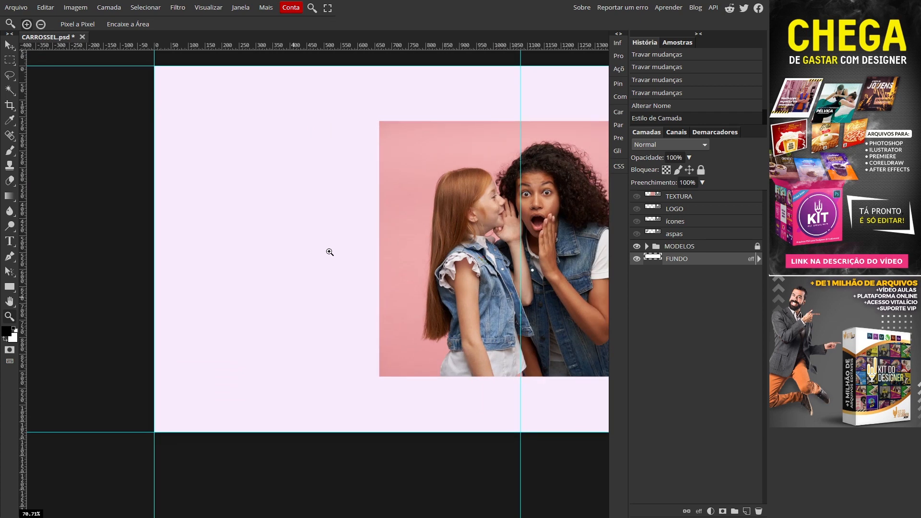
right_click(9, 286)
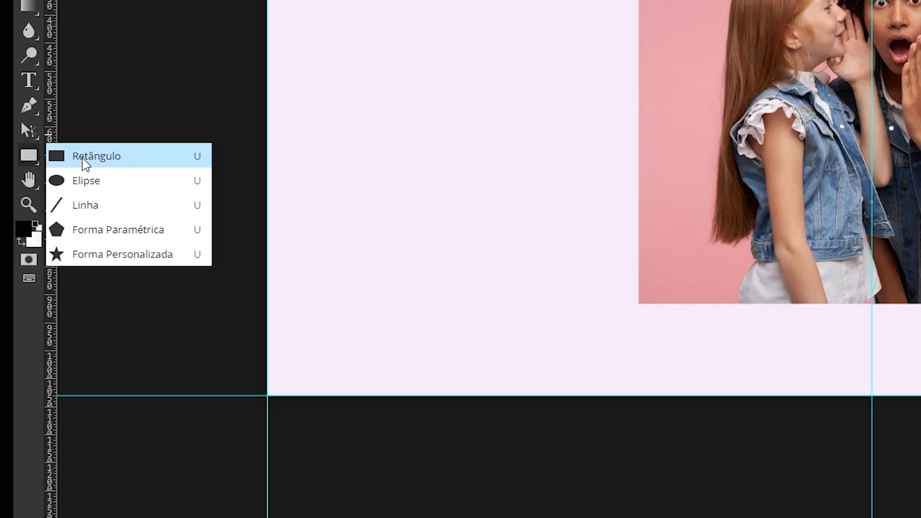
left_click(128, 158)
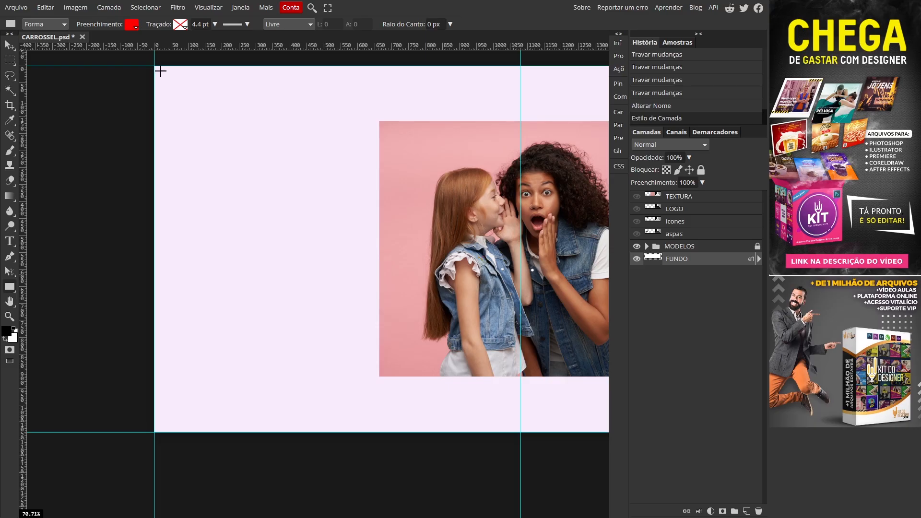
left_click_drag(160, 71, 325, 104)
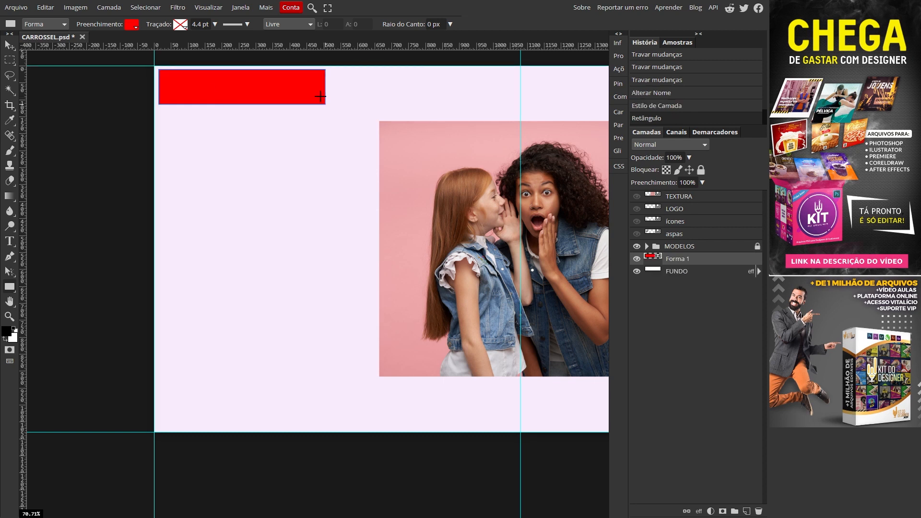
- Set the horizontal rectangle's fill colour to purple #8b4fc1
left_click(133, 27)
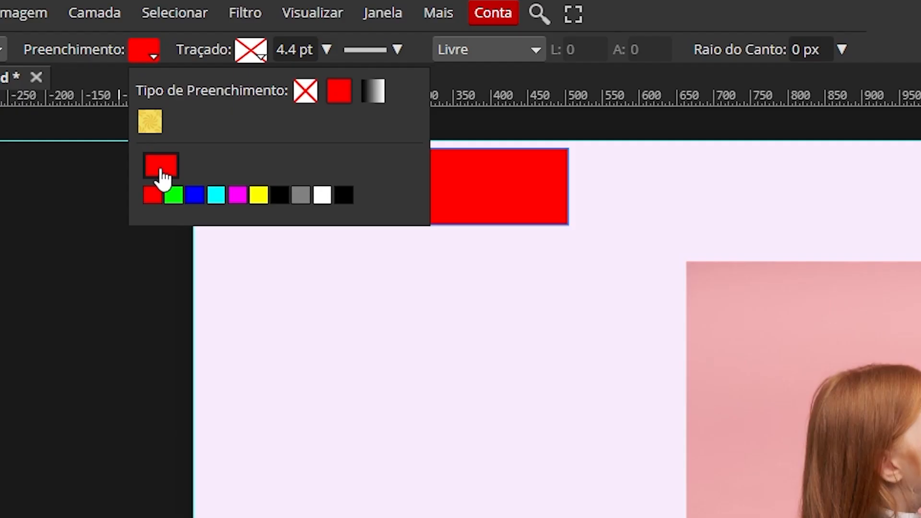
left_click(139, 78)
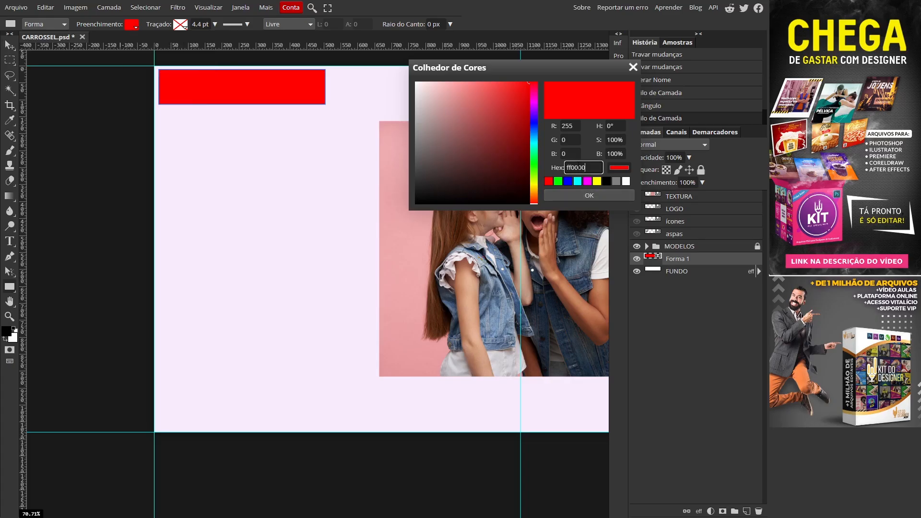
left_click_drag(586, 168, 492, 166)
key("ctrl+v")
left_click(483, 112)
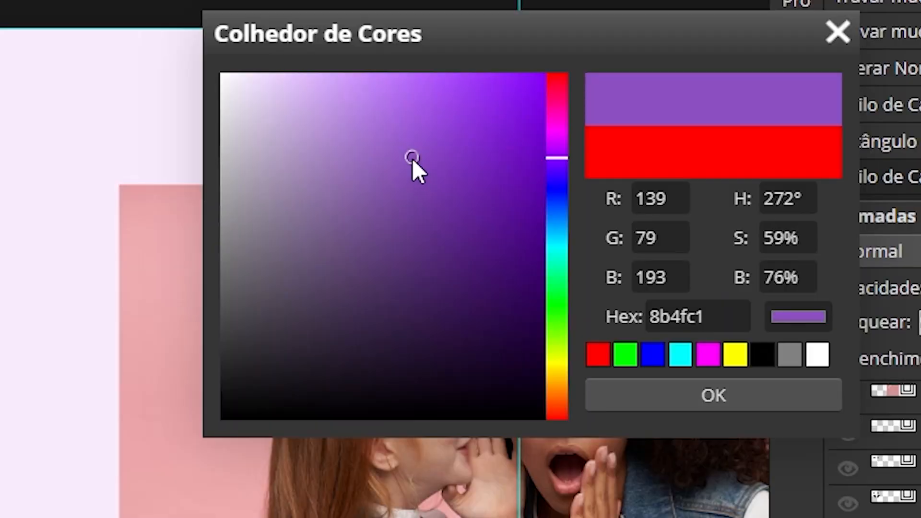
left_click(724, 396)
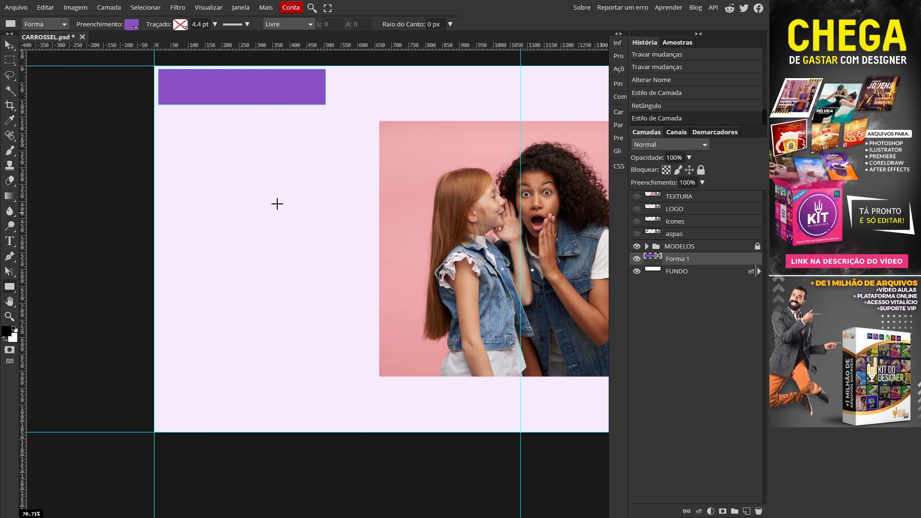
- Draw a tall rectangle about 170 px wide along the first slide's left edge and fill it with light pink #f2d8f1
left_click_drag(160, 194, 209, 354)
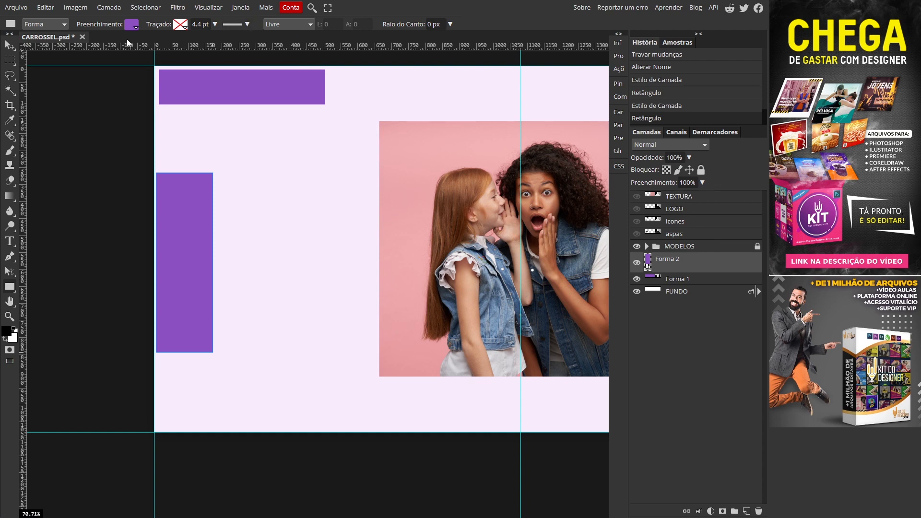
left_click(132, 27)
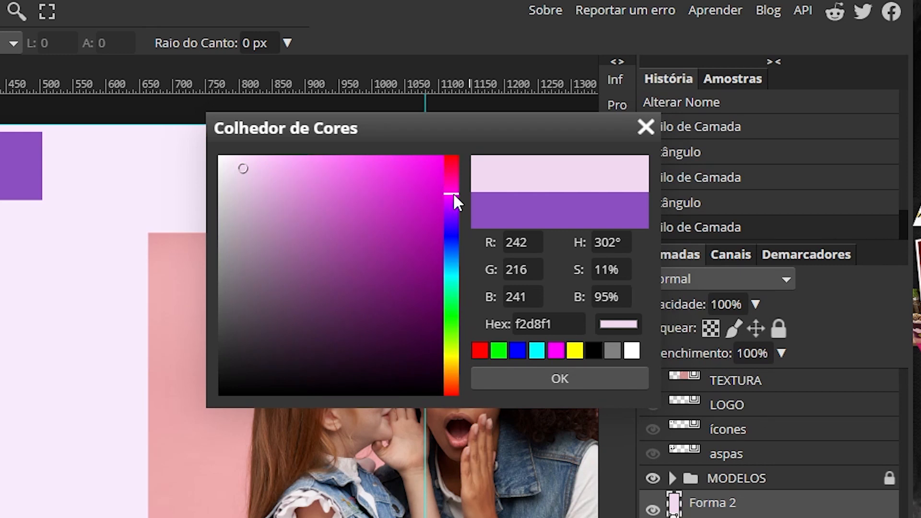
left_click(512, 379)
- Draw a thin horizontal bar about 610 px wide below the tall rectangle, fill it with #ce78cc and place its layer above the MODELOS group
left_click_drag(204, 365, 413, 368)
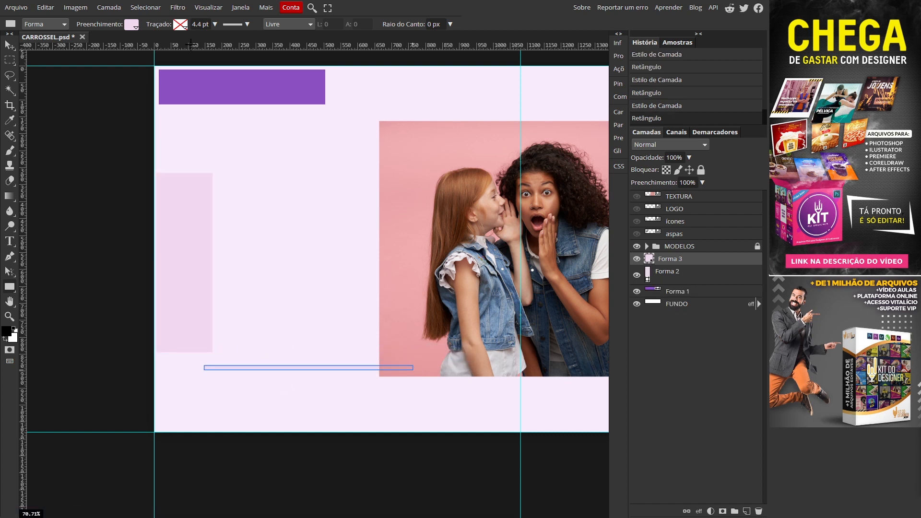
left_click(133, 26)
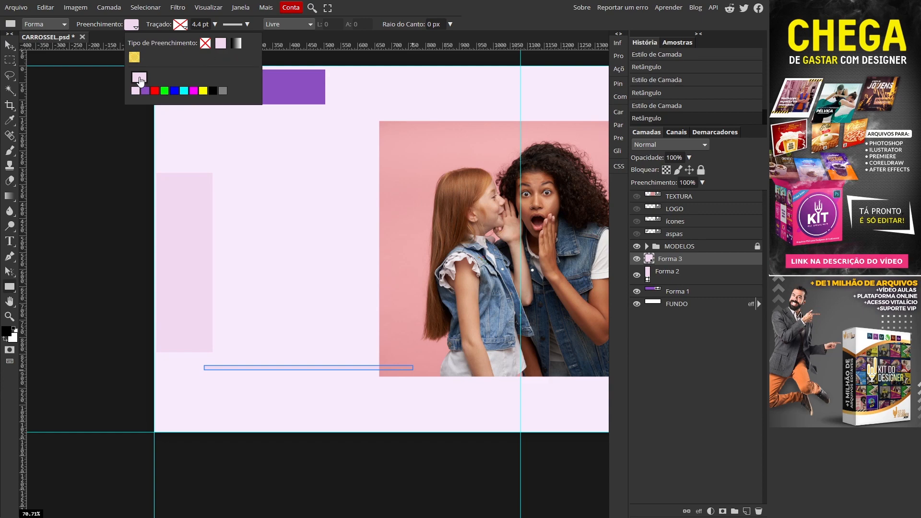
left_click(140, 76)
left_click(463, 105)
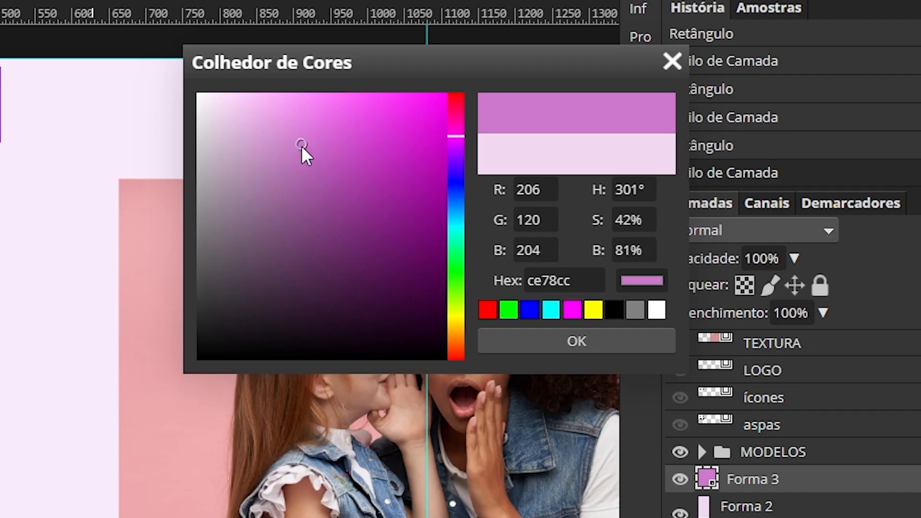
left_click(564, 342)
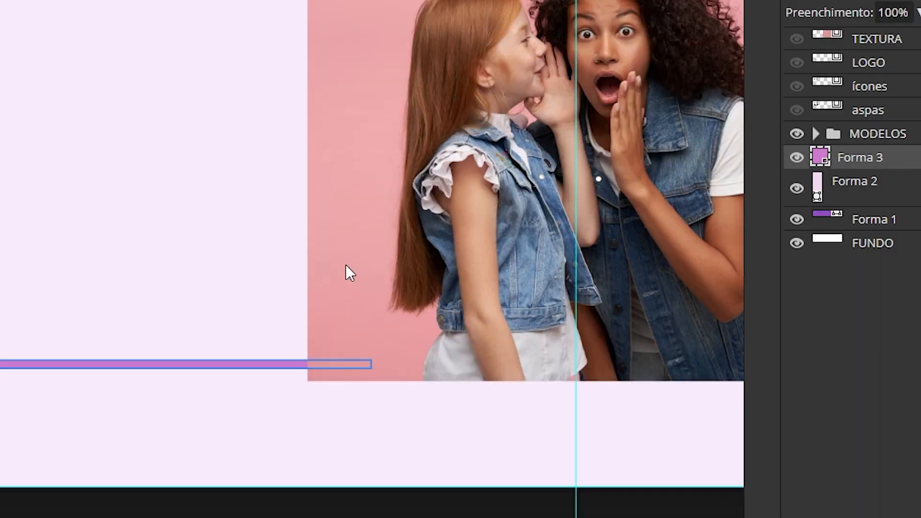
left_click_drag(894, 164, 887, 131)
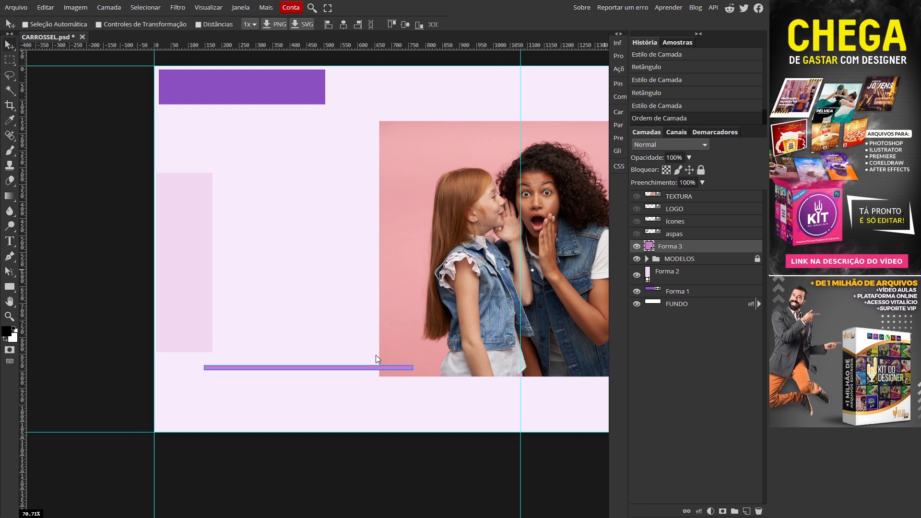
- Show the LOGO layer and move the logo to the bottom of the first slide, below the thin bar
left_click_drag(539, 392, 513, 386)
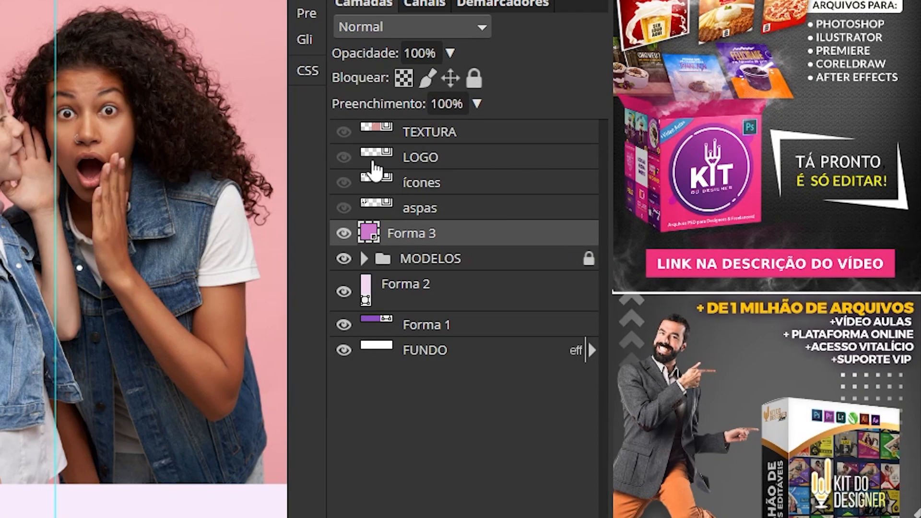
left_click(637, 209)
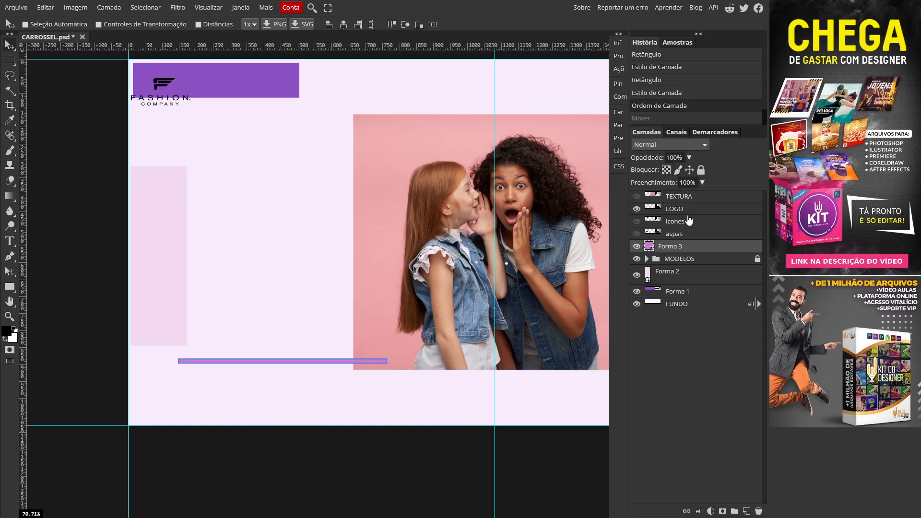
left_click(443, 162)
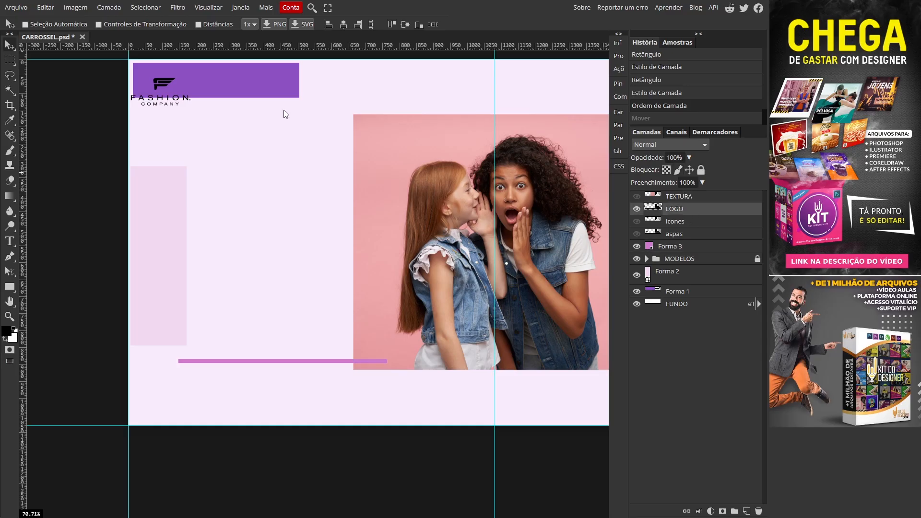
left_click_drag(167, 91, 272, 381)
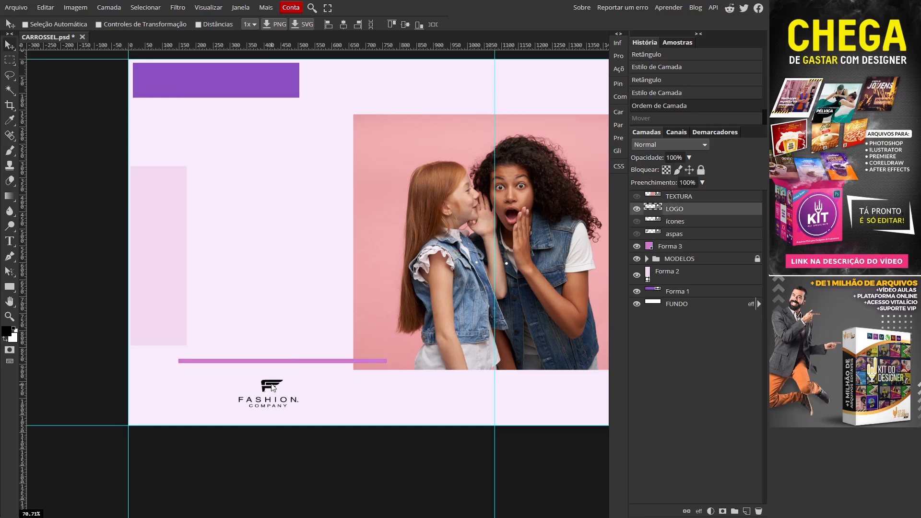
- Enlarge the logo to about 146% with Free Transform, keep it centred under the thin bar and apply the transformation
key("ctrl+alt+t")
left_click_drag(302, 357, 319, 339)
left_click_drag(282, 408, 277, 409)
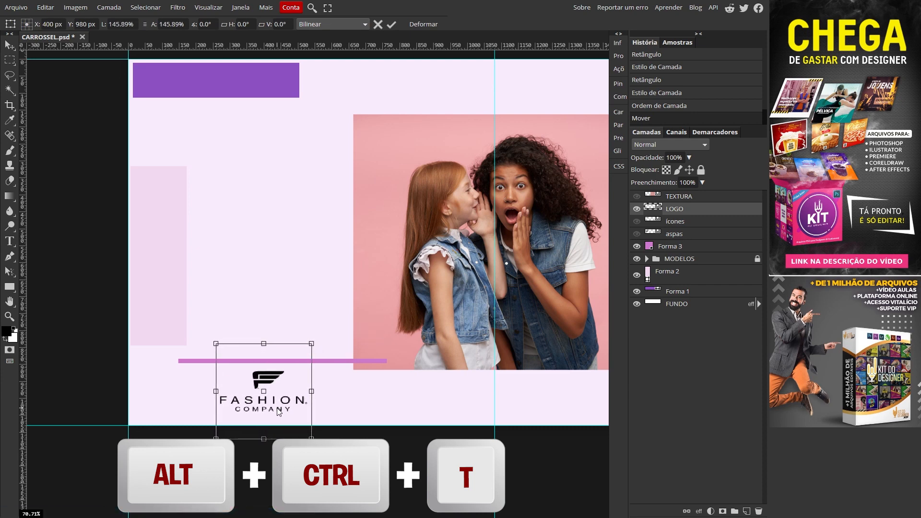
left_click(391, 23)
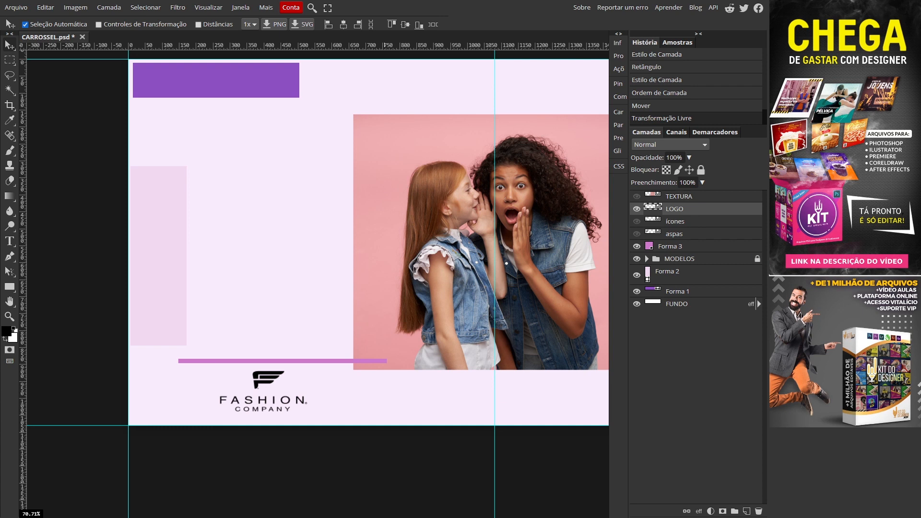
- Switch to the Notepad text file, copy the headline "Somos Uma Agencia de Moda Premiada!" and return to Photopea
left_click(10, 242)
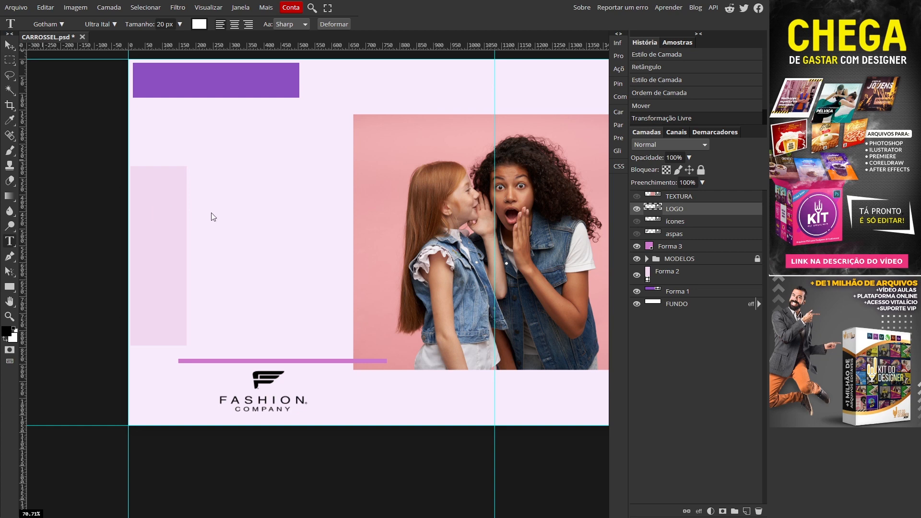
left_click(224, 211)
key("alt+Tab")
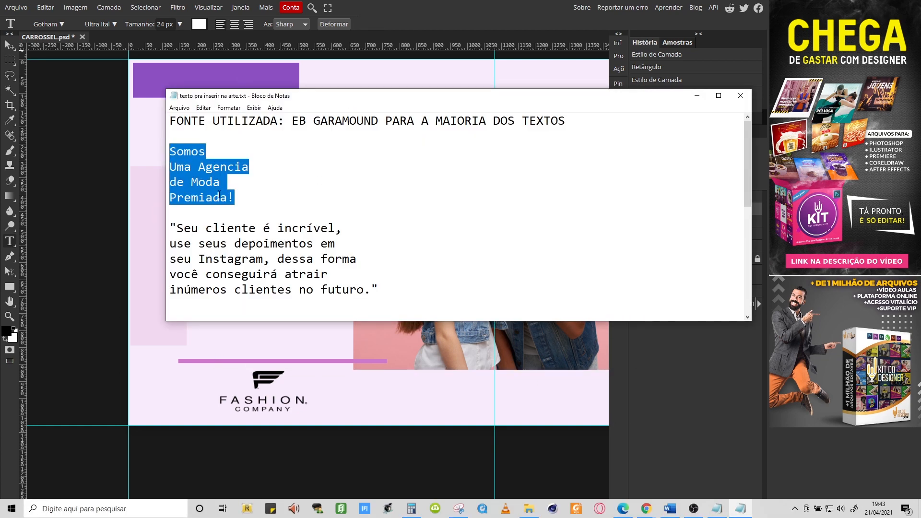
left_click(219, 195)
left_click_drag(235, 197, 173, 161)
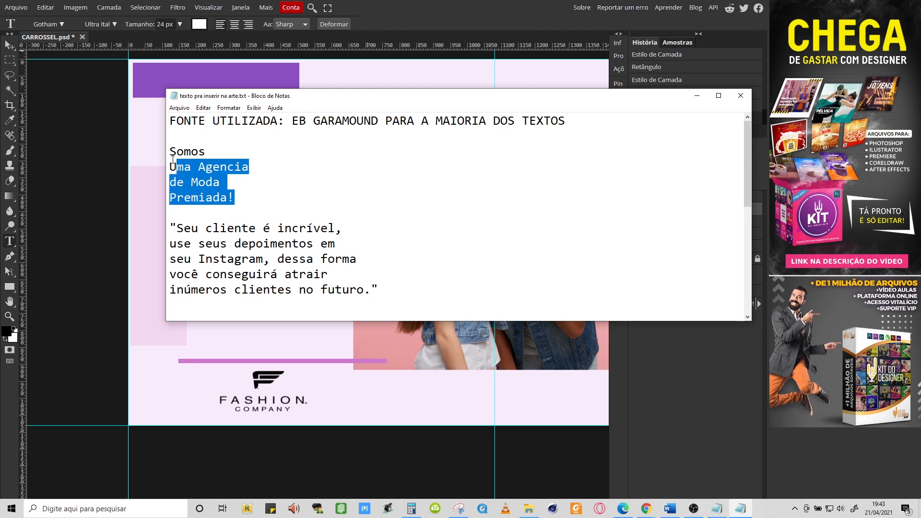
key("alt+Tab")
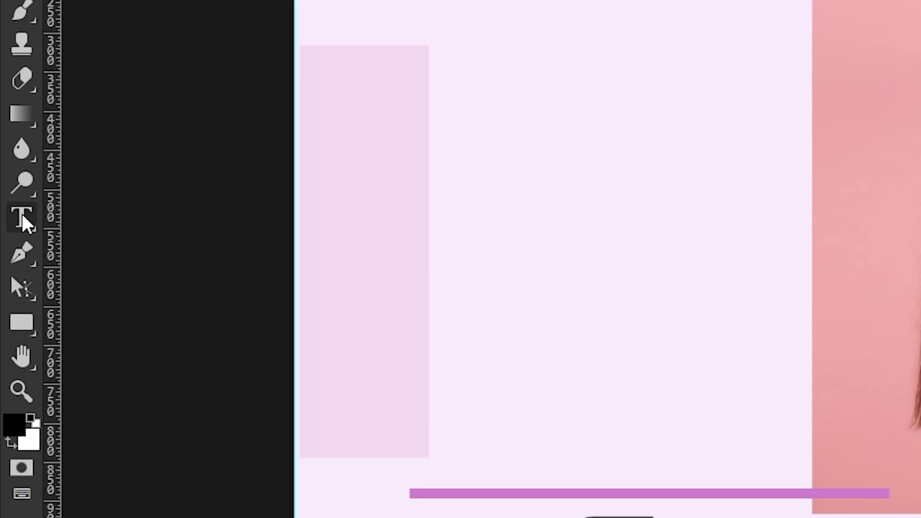
- Start a new text layer between the tall rectangle and the photo and set its font to EB Garamond
right_click(10, 241)
left_click(59, 243)
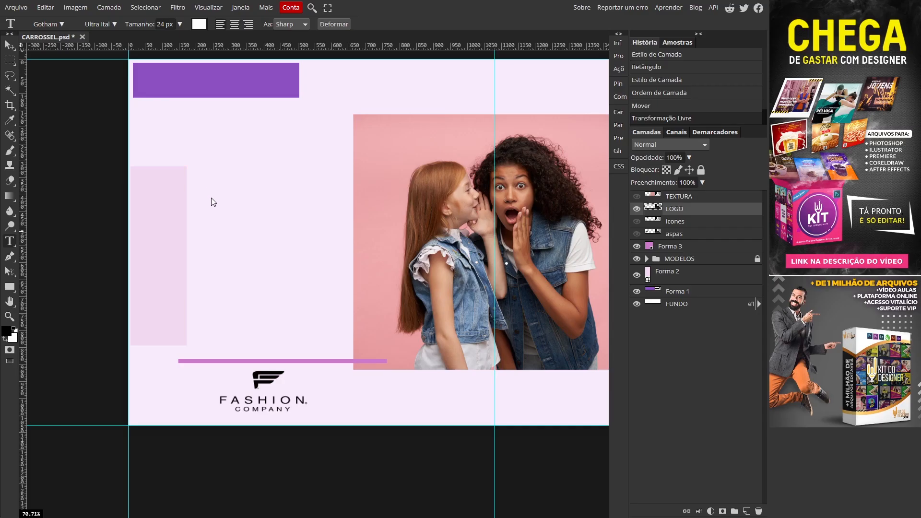
left_click(210, 189)
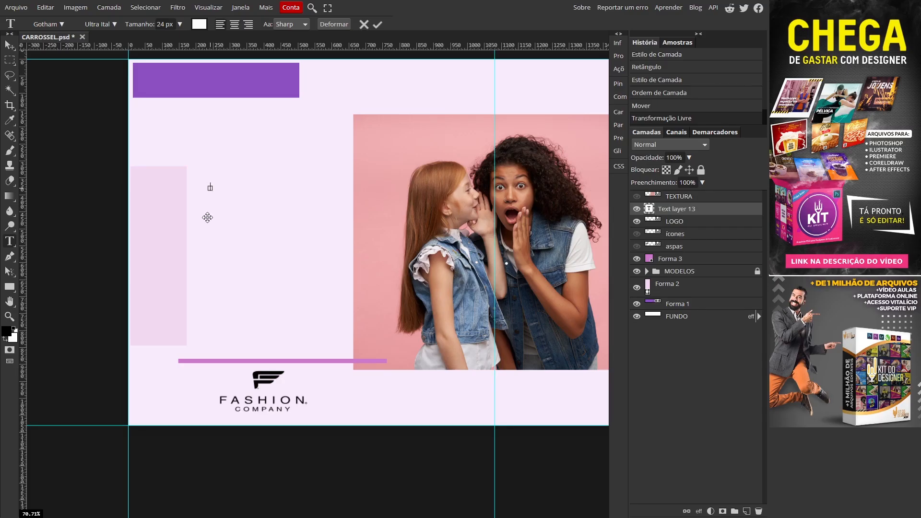
left_click(61, 24)
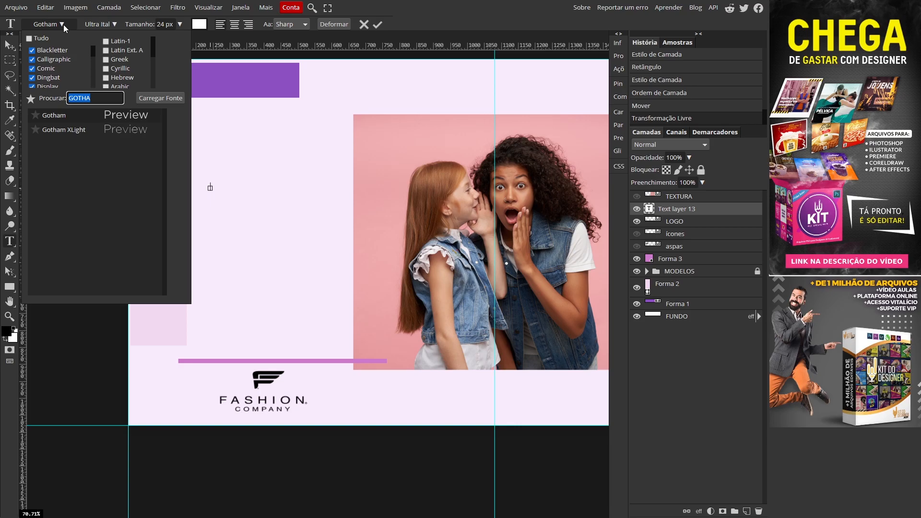
key("BackSpace")
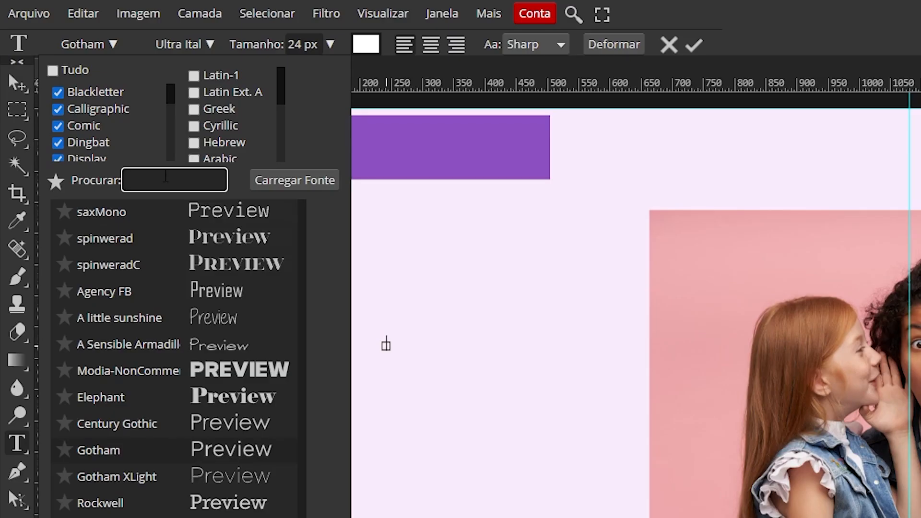
type("EB GARA")
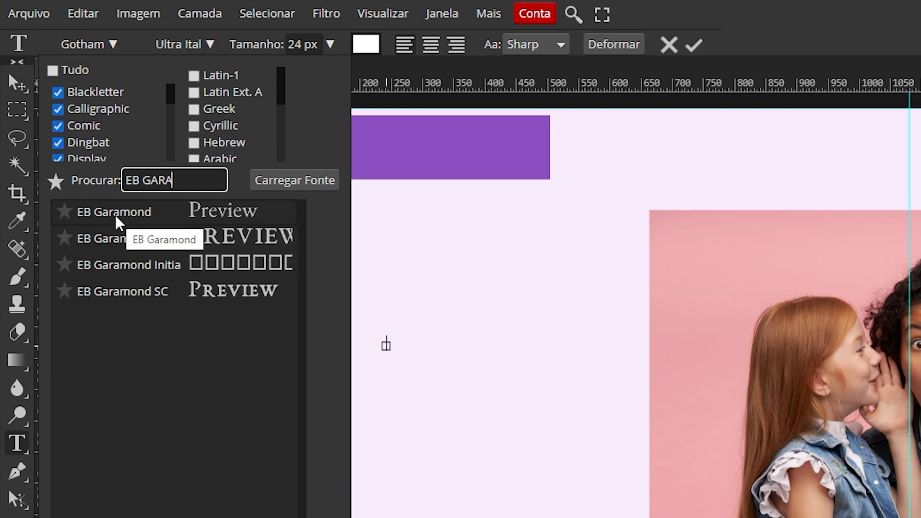
left_click(118, 223)
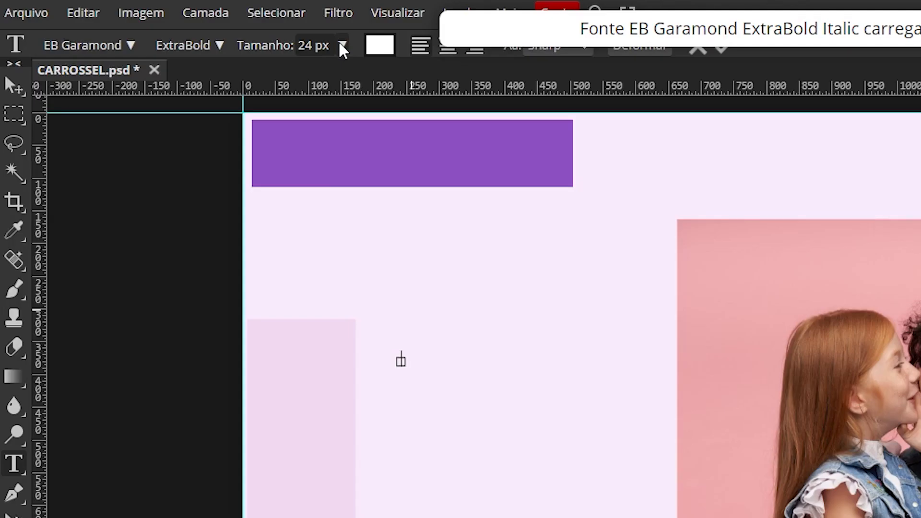
- Set the text size to 65 px and insert the four-line headline "Somos Uma Agencia de Moda Premiada!"
left_click(180, 24)
left_click_drag(155, 38, 167, 38)
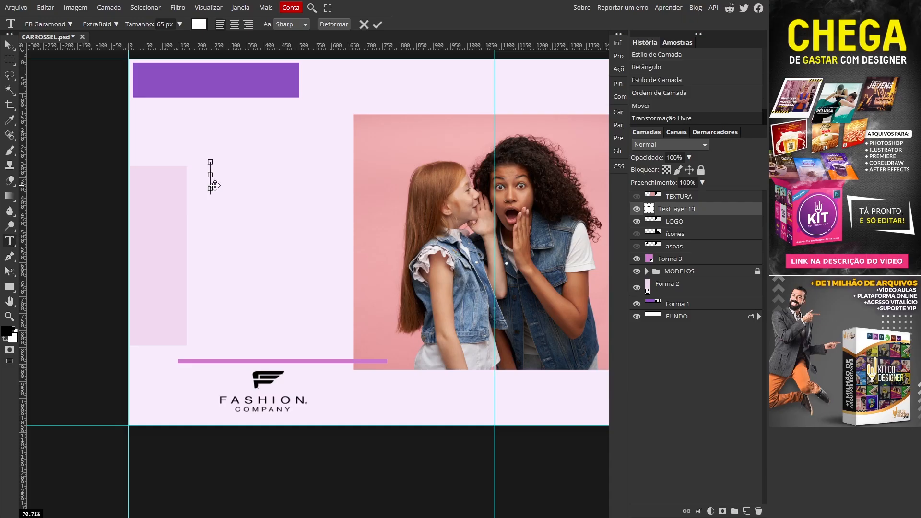
type("Somos Uma Agencia de Moda Premiada!")
- Set the colour of the whole headline to dark purple #2c0450
key("ctrl+a")
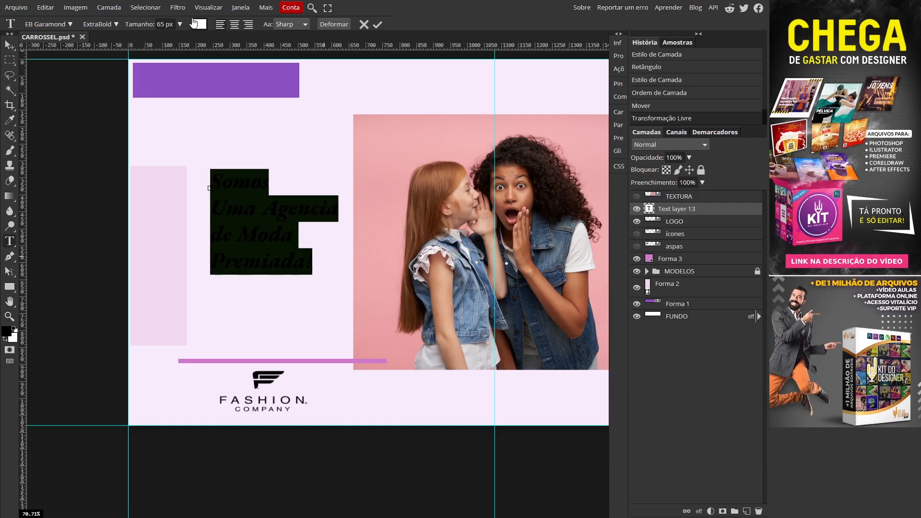
left_click_drag(213, 177, 344, 270)
left_click(199, 24)
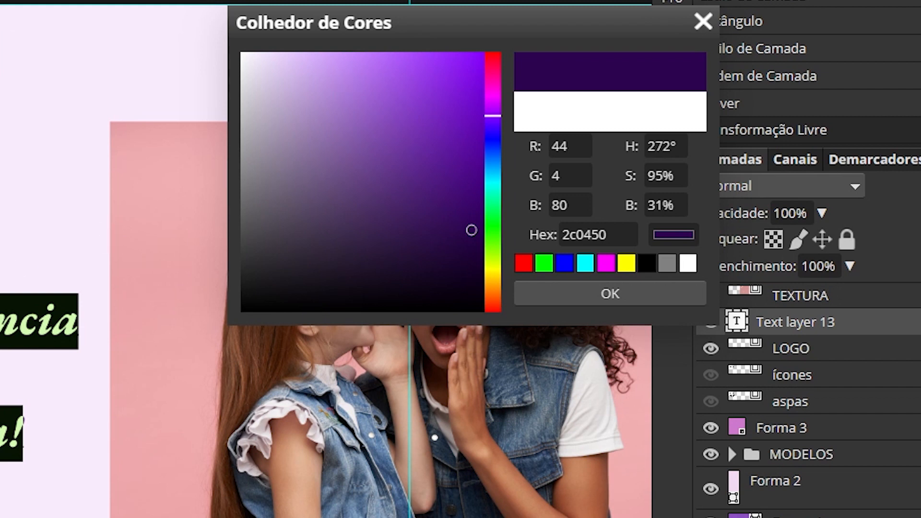
left_click(624, 296)
- Change the headline's font style to EB Garamond Bold and its size to 90 px
left_click(119, 43)
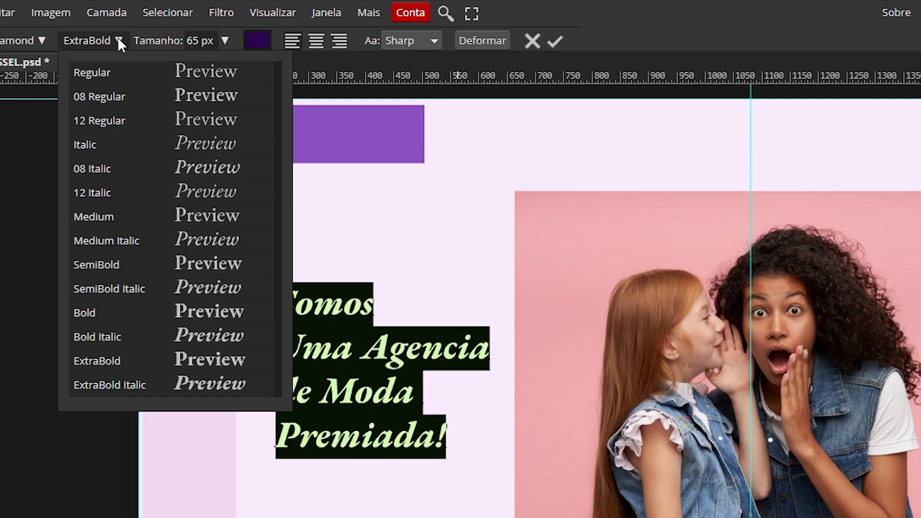
left_click(117, 74)
left_click(113, 40)
left_click(102, 315)
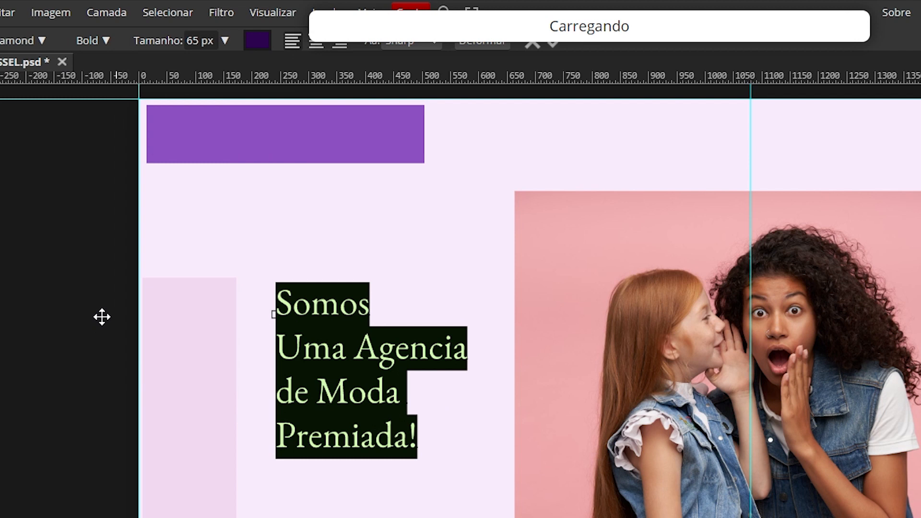
left_click(225, 40)
left_click_drag(205, 66, 211, 65)
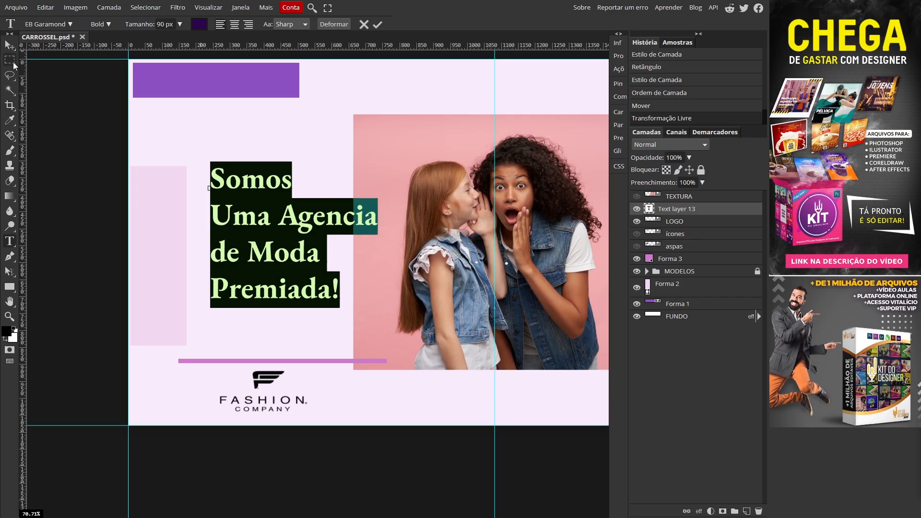
- Set the headline's size to 85 px and position it between the tall pink rectangle and the photo
left_click(9, 45)
left_click_drag(316, 226, 294, 235)
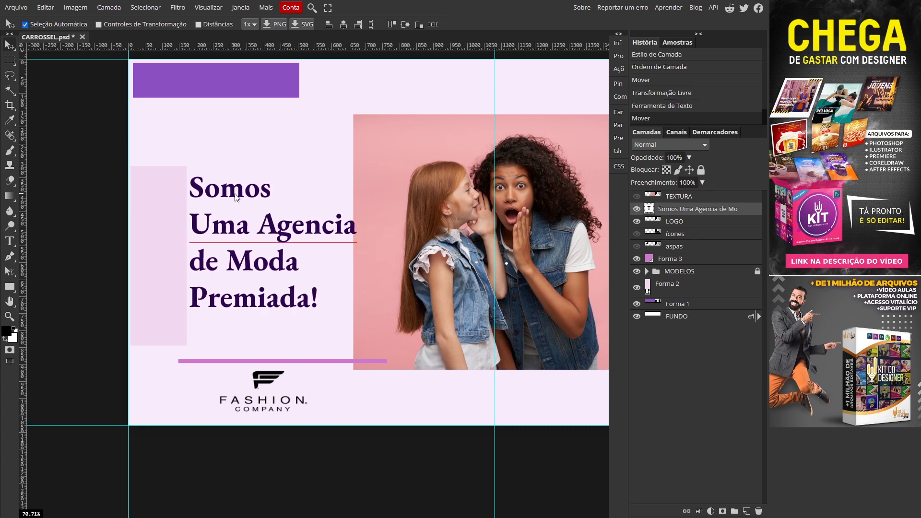
double_click(187, 197)
double_click(160, 24)
type("85")
left_click(182, 62)
mouse_move(275, 223)
left_mouse_down()
mouse_move(284, 228)
mouse_move(277, 241)
left_mouse_up()
- Draw a circle about 95 px in diameter with the Ellipse tool above the photo, near the first slide's upper-right corner
left_click_drag(437, 214, 295, 243)
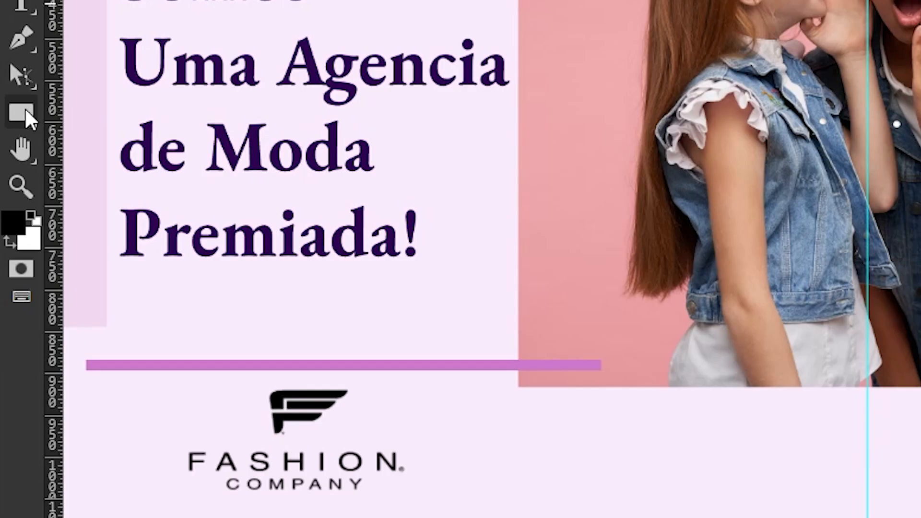
right_click(10, 287)
left_click(116, 152)
left_click_drag(287, 98, 306, 116)
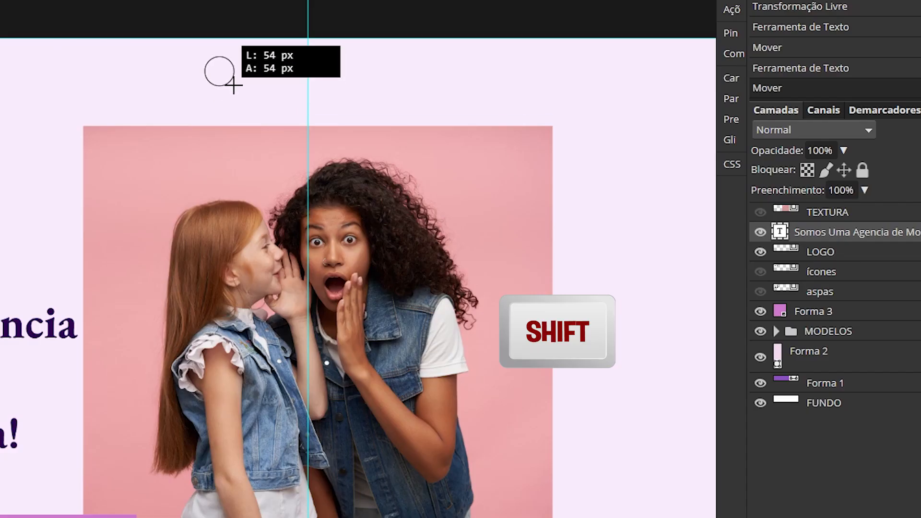
left_click_drag(234, 85, 258, 107)
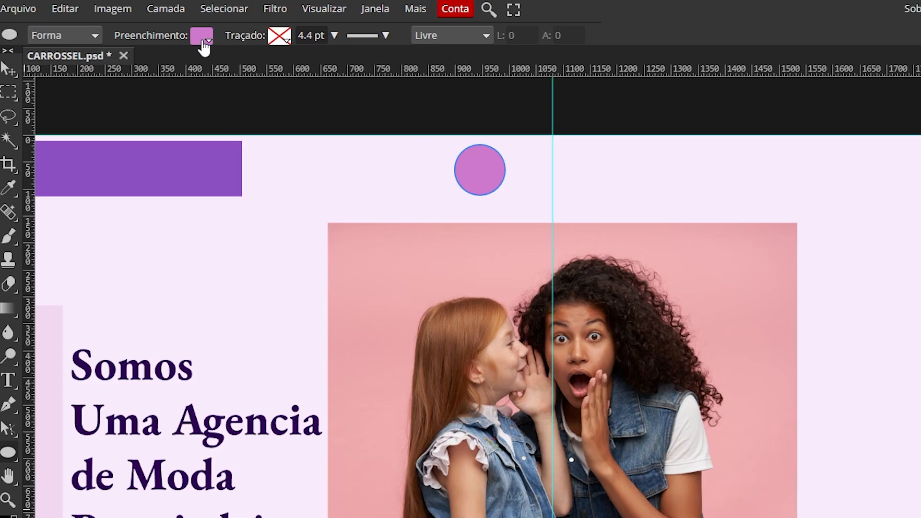
- Set the circle's fill to purple #8b4fc1 and rename its layer CIRCULO01
left_click(202, 36)
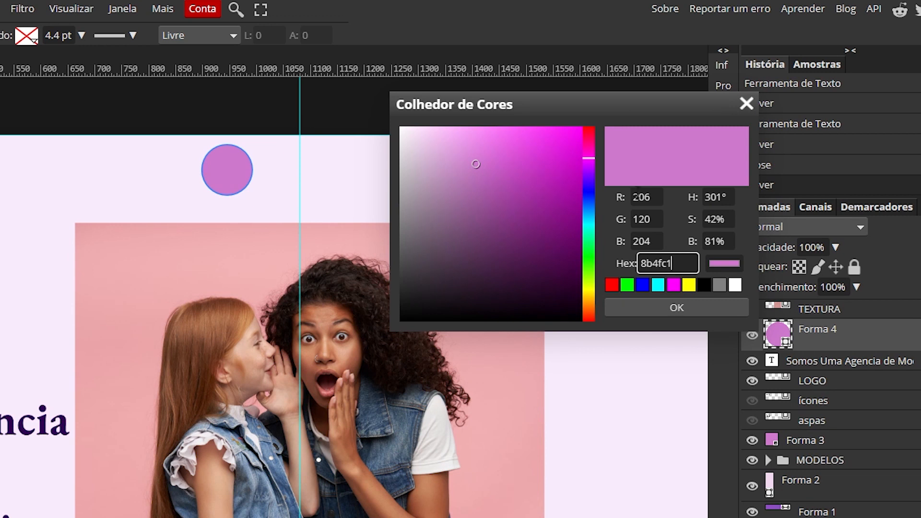
left_click(678, 202)
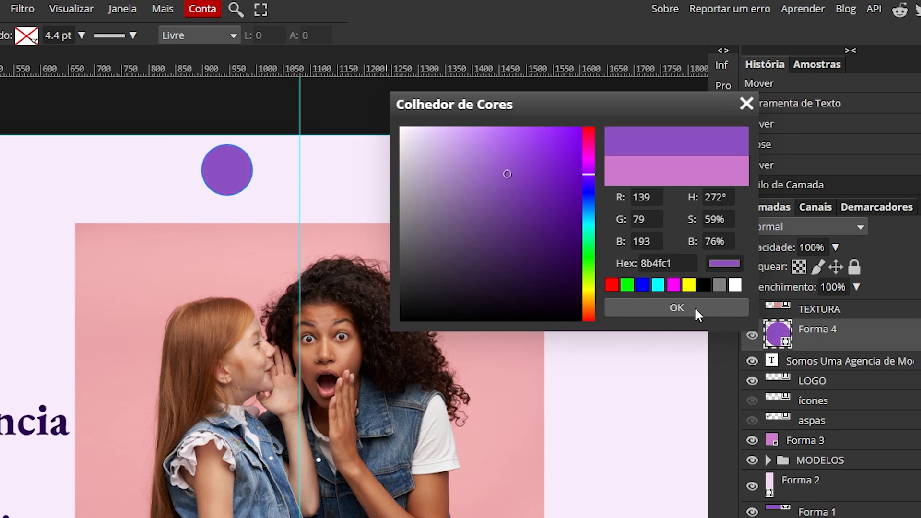
left_click(677, 307)
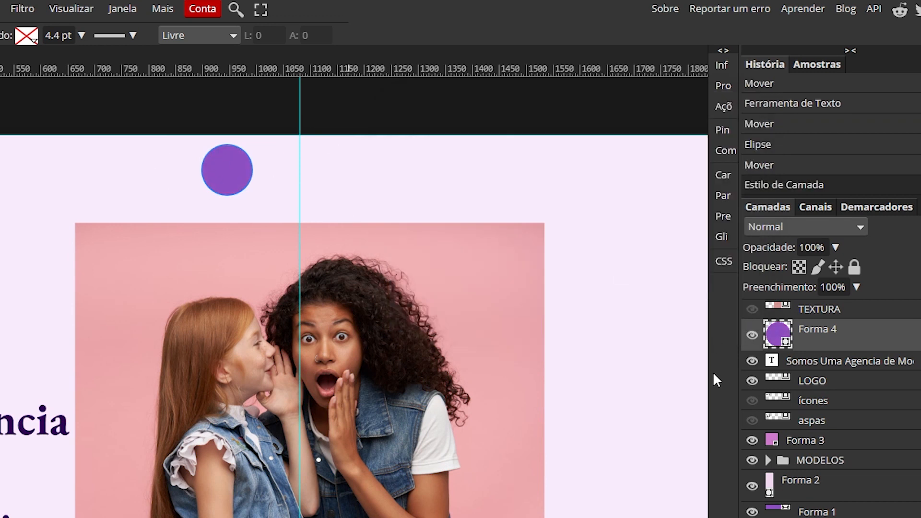
double_click(824, 342)
type("CIRCULO01")
key("Return")
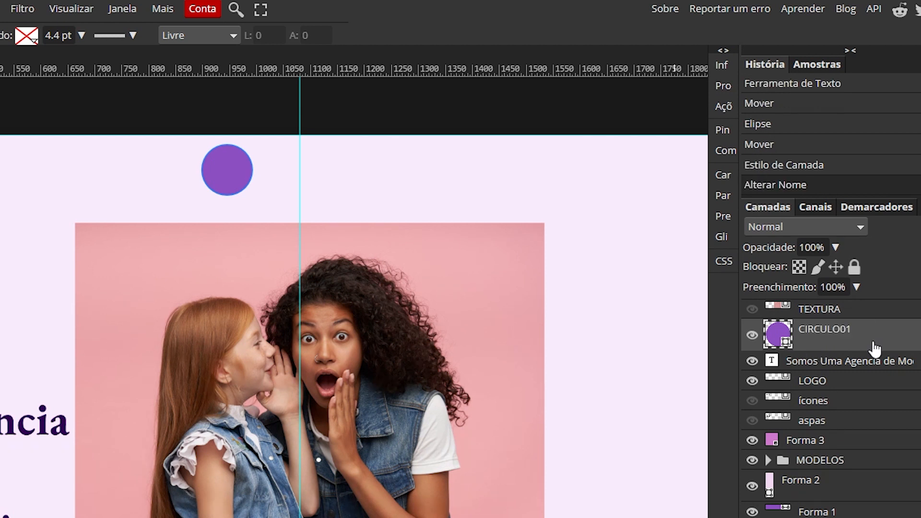
- Duplicate the purple CIRCULO01 circle and place the copy level with it, centred on the first vertical guide
key("ctrl+j")
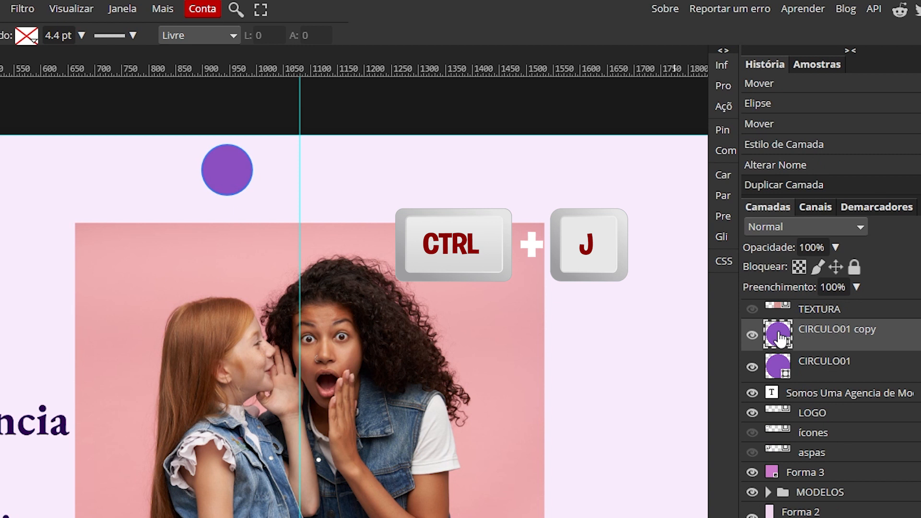
key("v")
left_click_drag(218, 165, 294, 171)
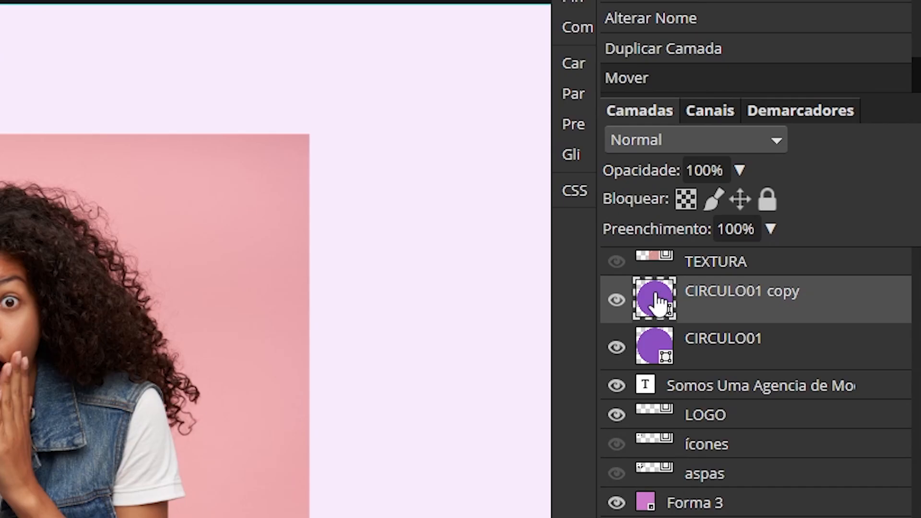
- Set the duplicated circle's fill colour to #c058e5
double_click(659, 302)
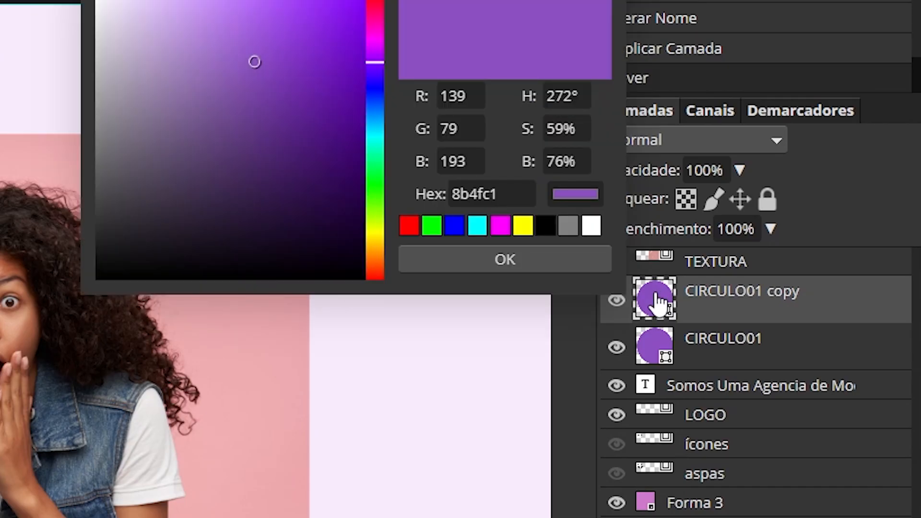
left_click(491, 252)
type("c058e5")
key("Return")
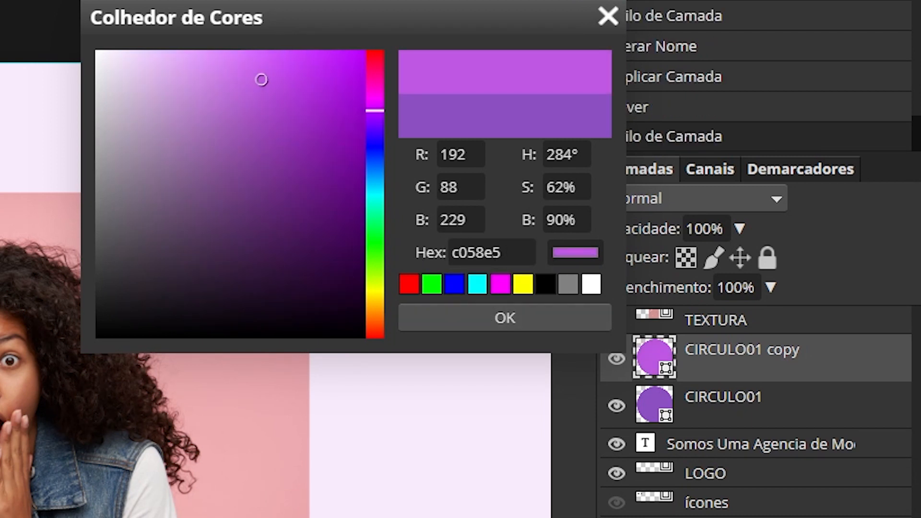
left_click(517, 310)
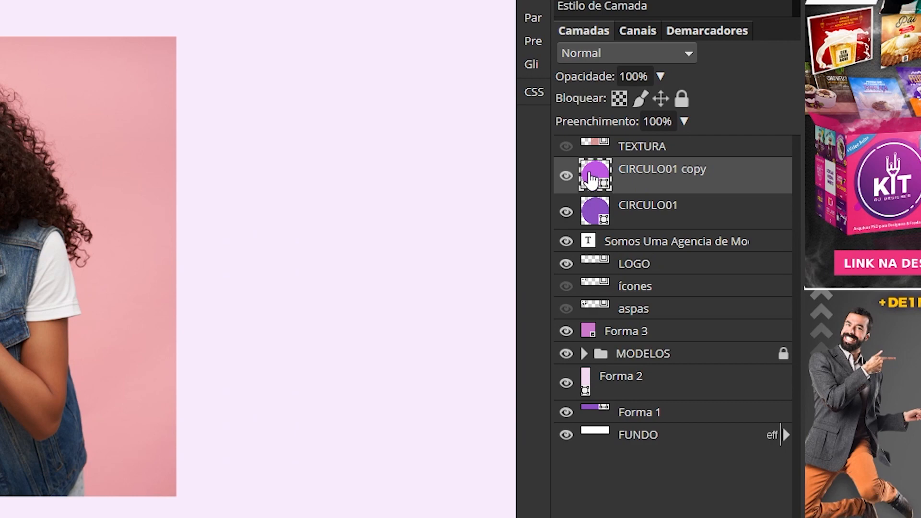
- Duplicate the middle circle, place the copy in line to its right and set its fill to #fb4cff
key("ctrl+j")
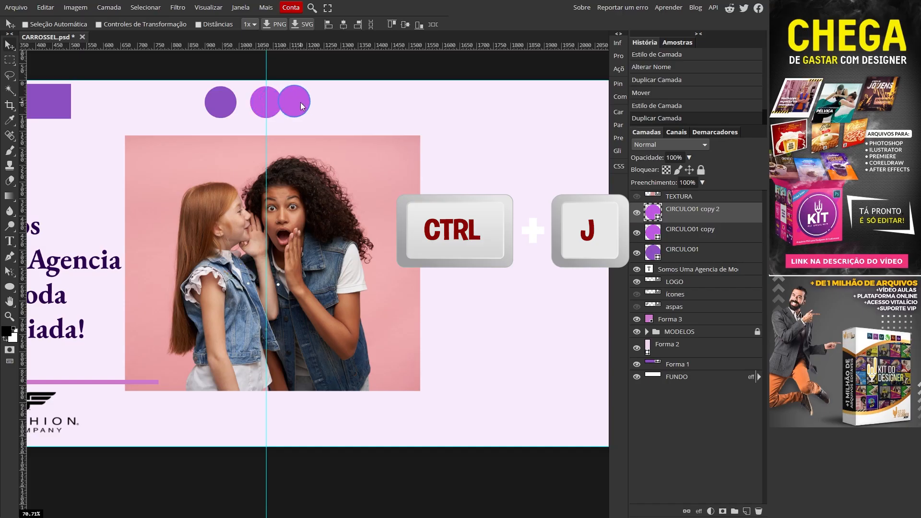
left_click_drag(300, 102, 320, 102)
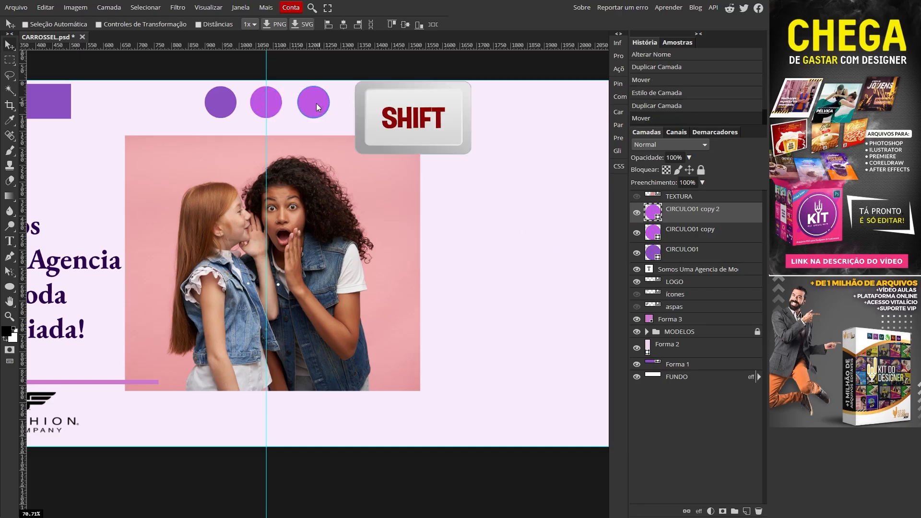
double_click(653, 214)
left_click(535, 102)
left_click(496, 82)
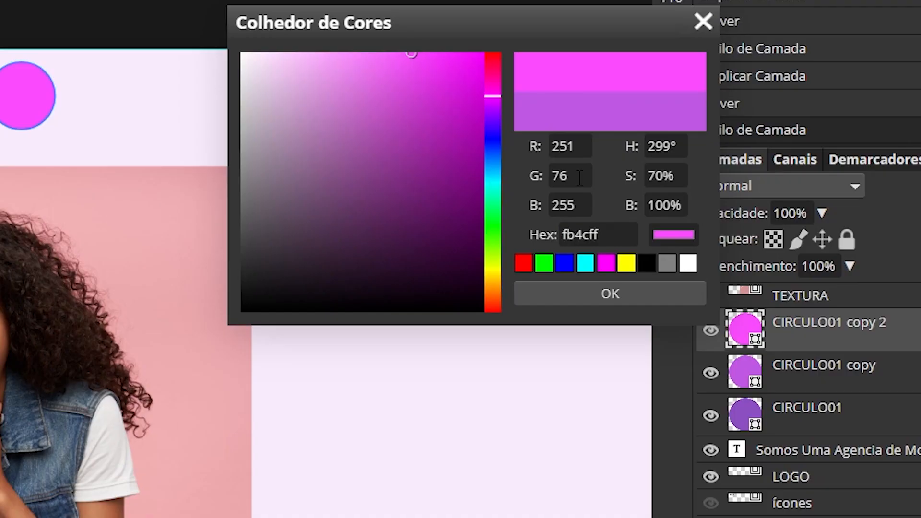
left_click(629, 295)
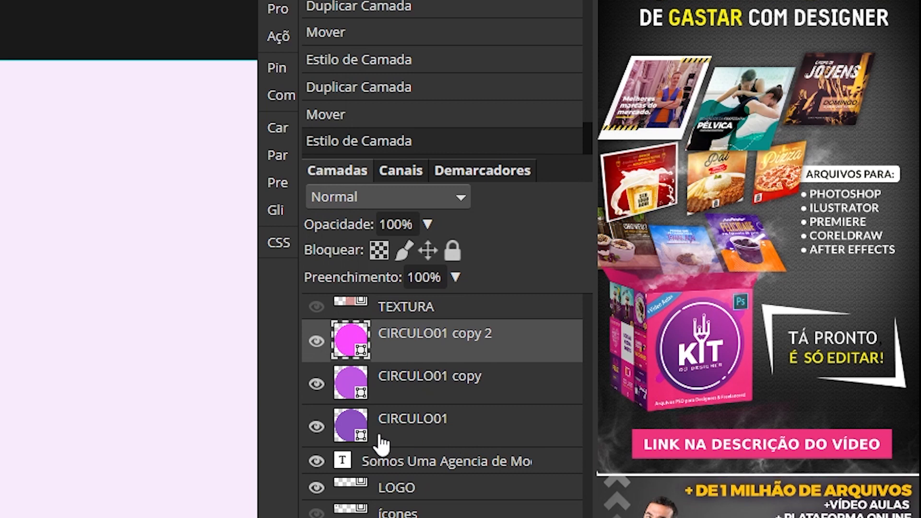
- Rename the middle circle's layer CIRCULO02 and the pink circle's layer CIRCULO03
double_click(455, 377)
left_click(454, 377)
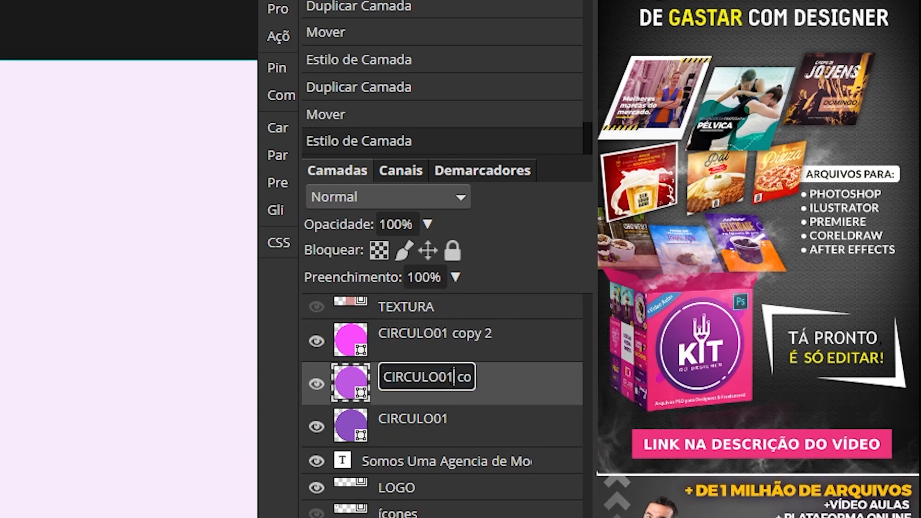
left_click(534, 381)
key("2")
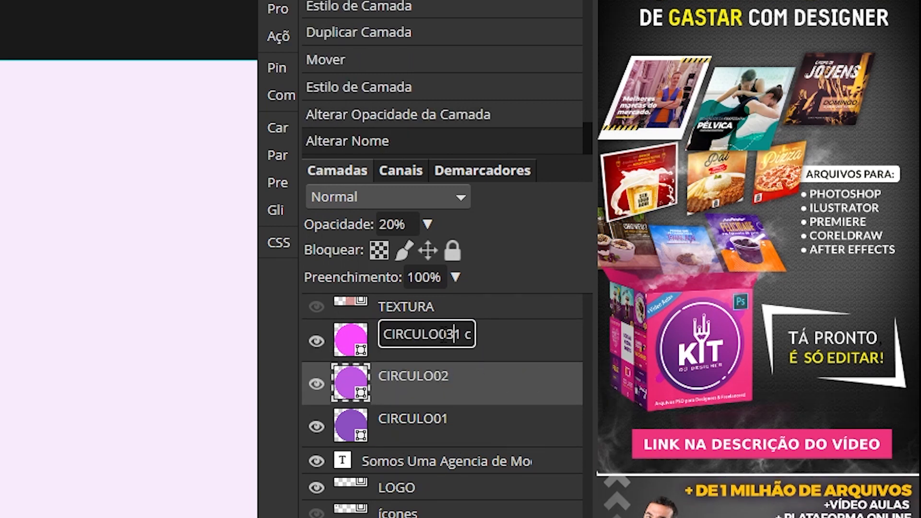
key("Delete")
key("Delete")
key("Delete")
key("Delete")
key("Delete")
key("Delete")
key("Delete")
key("Delete")
key("Return")
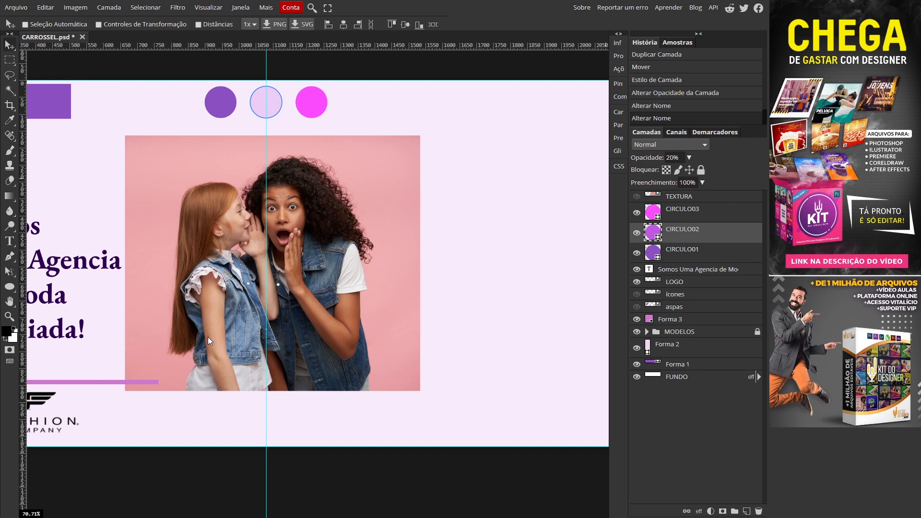
- Show the TEXTURA layer and move the texture over the photo of the whispering girl and the woman
scroll(309, 311, "right", 15)
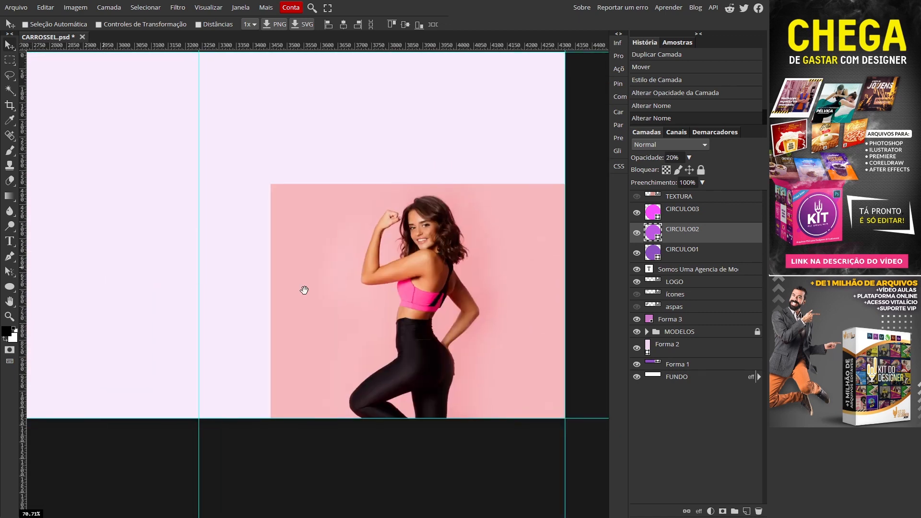
scroll(320, 293, "left", 5)
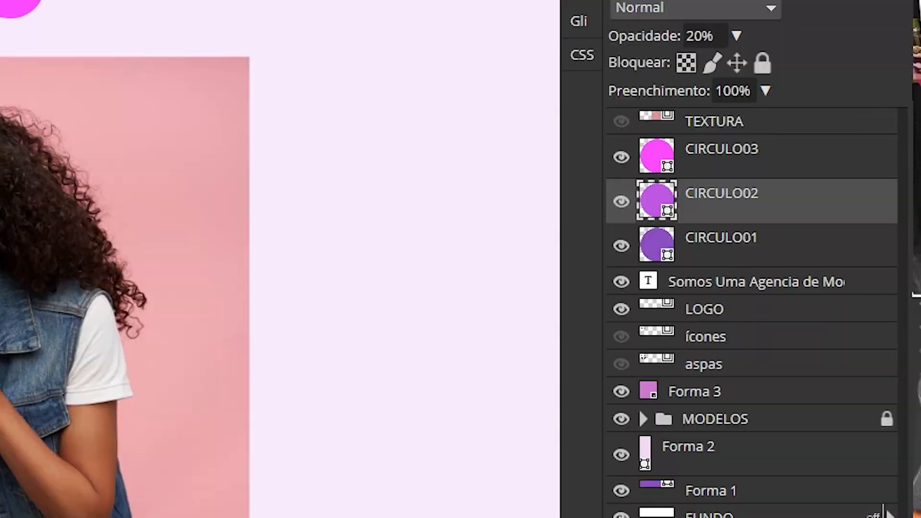
left_click(693, 198)
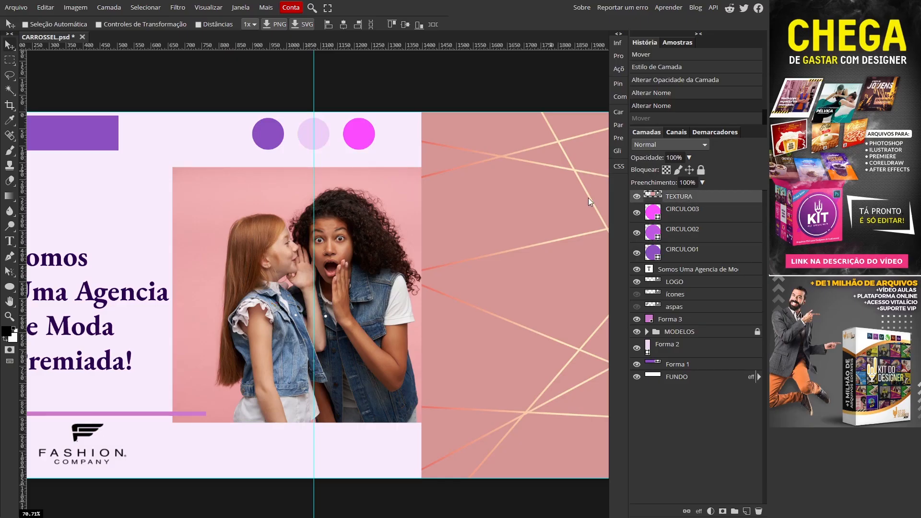
left_click_drag(473, 183, 120, 176)
- Scale and stretch the texture with Free Transform so it covers the photo from edge to edge
key("ctrl+alt+t")
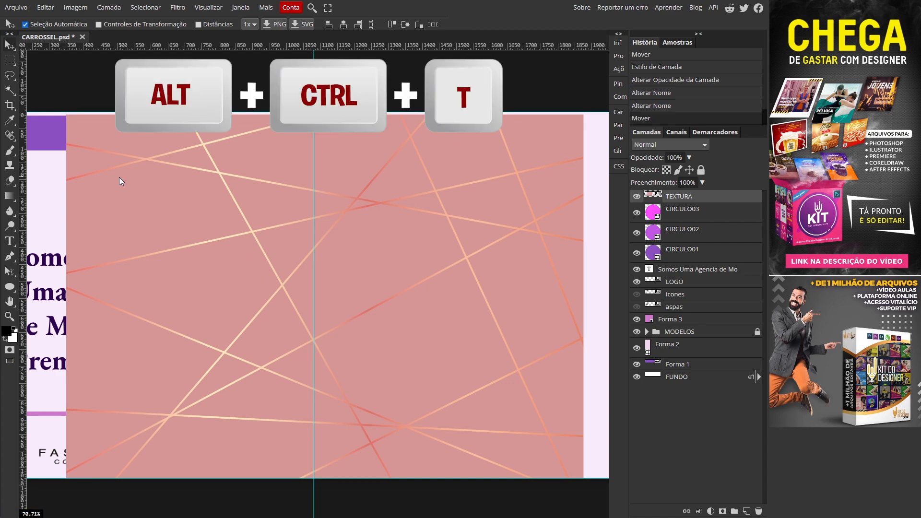
left_click_drag(585, 114, 466, 197)
left_click_drag(398, 259, 385, 230)
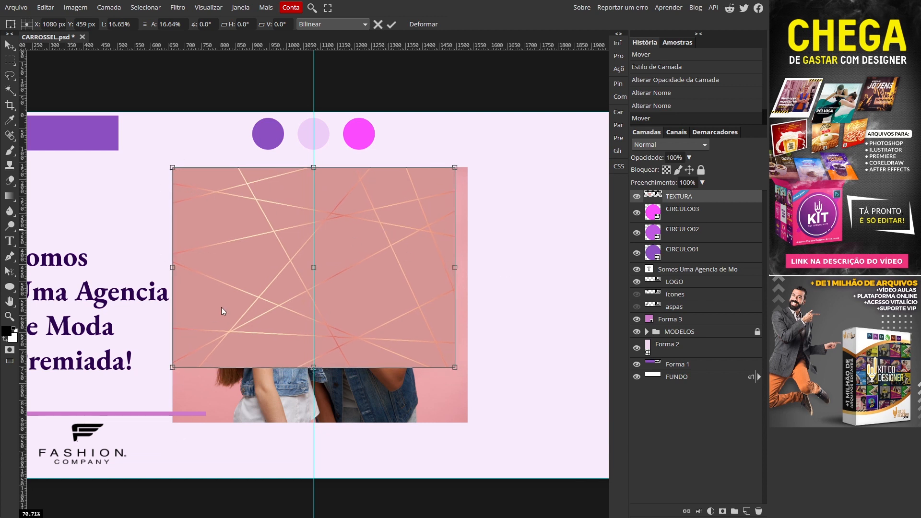
left_click_drag(456, 267, 468, 267)
left_click_drag(319, 367, 325, 422)
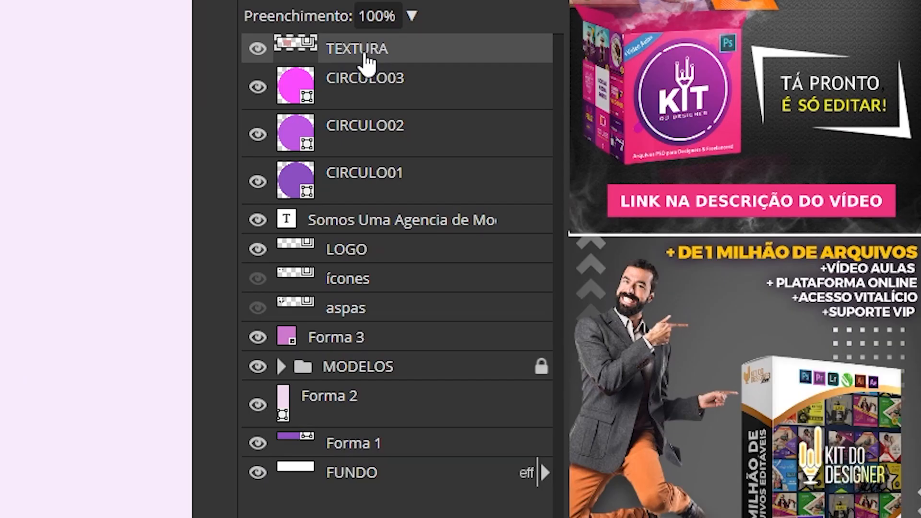
- Place the TEXTURA layer directly above the MODELOS group and fine-tune its position and height to the photo's edges
left_click_drag(364, 65, 363, 367)
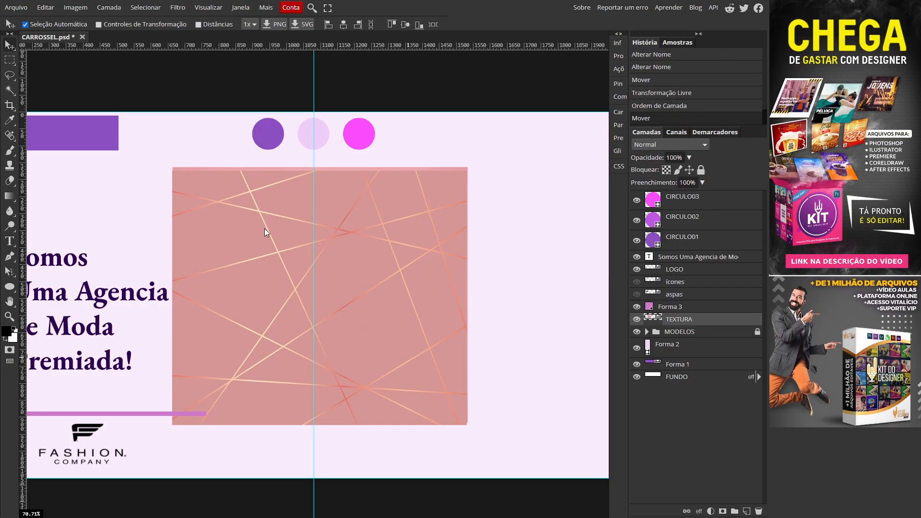
left_click_drag(264, 228, 264, 225)
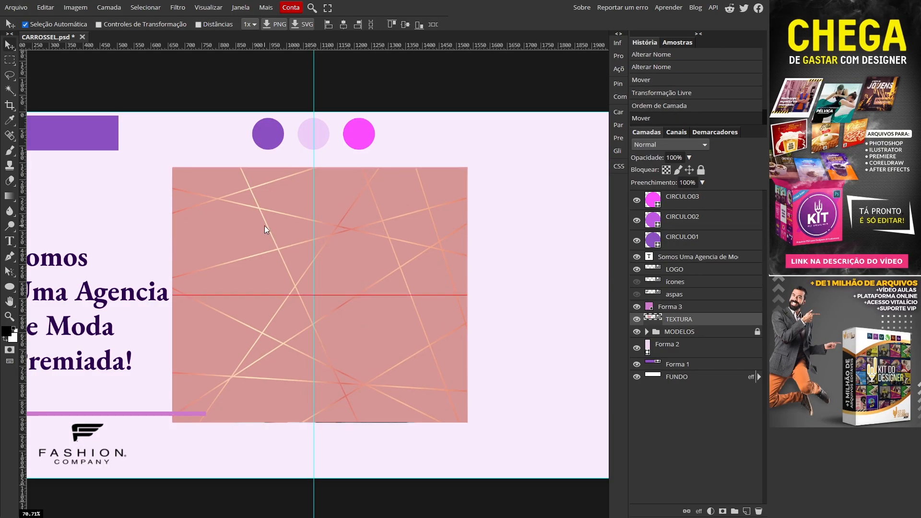
key("alt+ctrl+t")
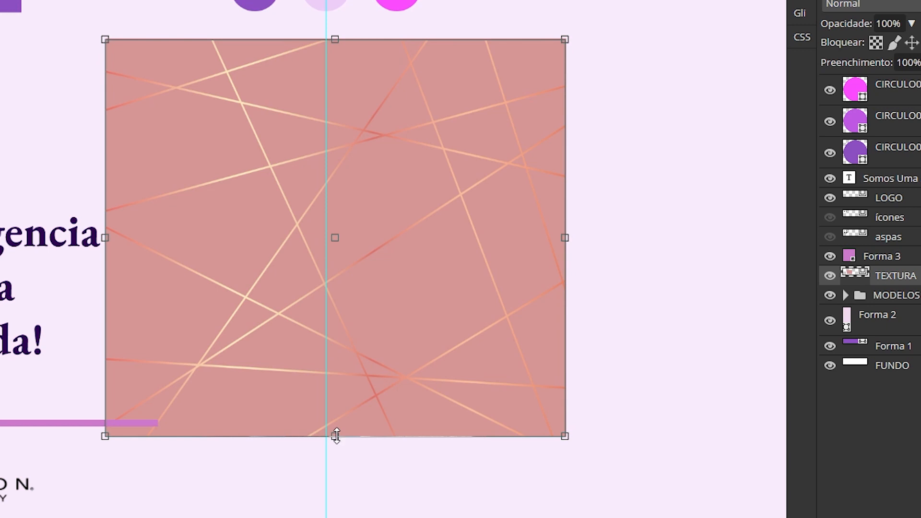
mouse_move(336, 436)
left_mouse_down()
mouse_move(336, 411)
mouse_move(337, 439)
left_mouse_up()
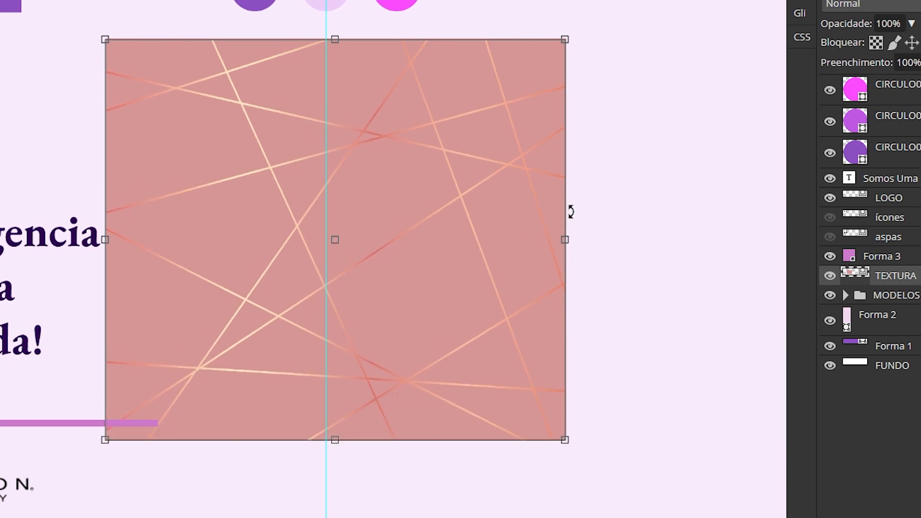
key("Return")
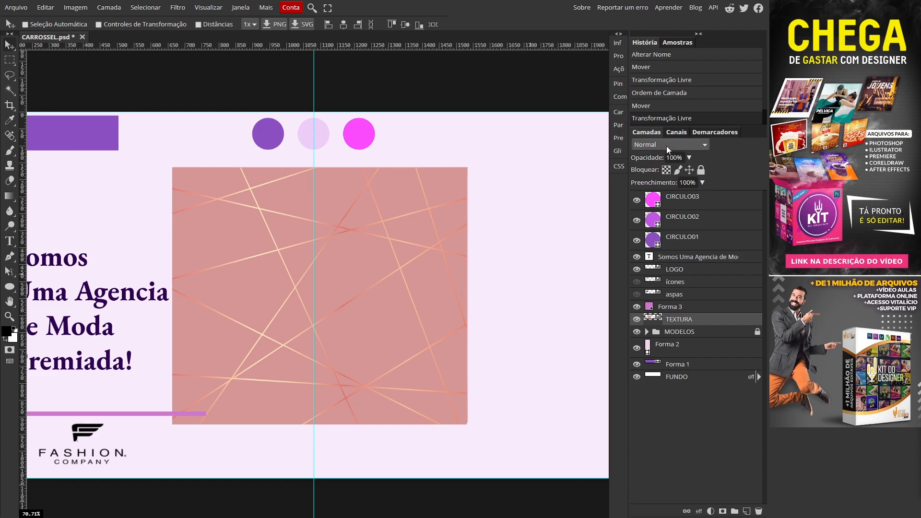
- Set the TEXTURA layer's blend mode to Sobrepor and compare the photo with and without the texture
left_click(666, 146)
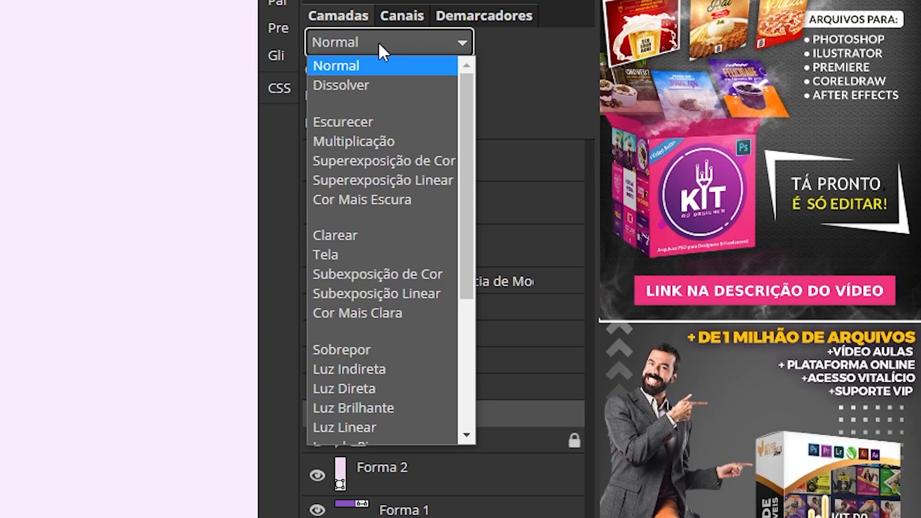
left_click(346, 352)
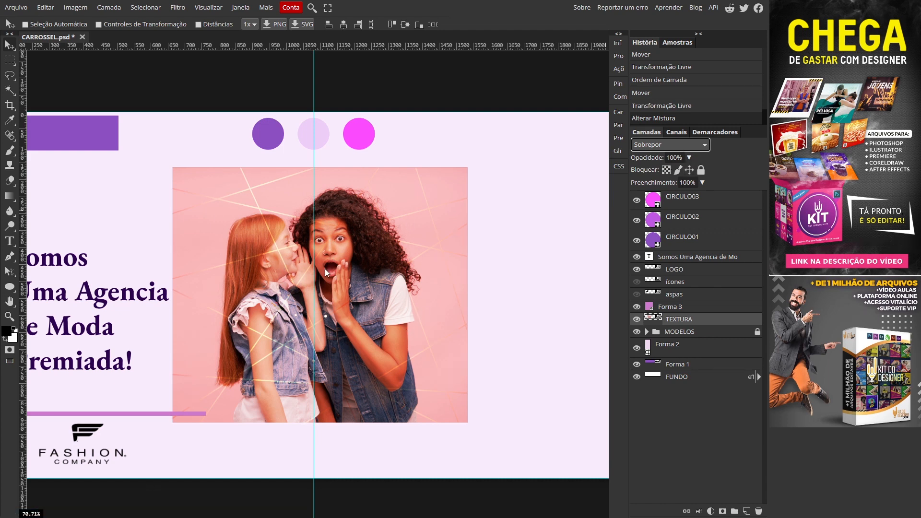
left_click(637, 320)
left_click(637, 320)
left_click(637, 320)
left_click(637, 320)
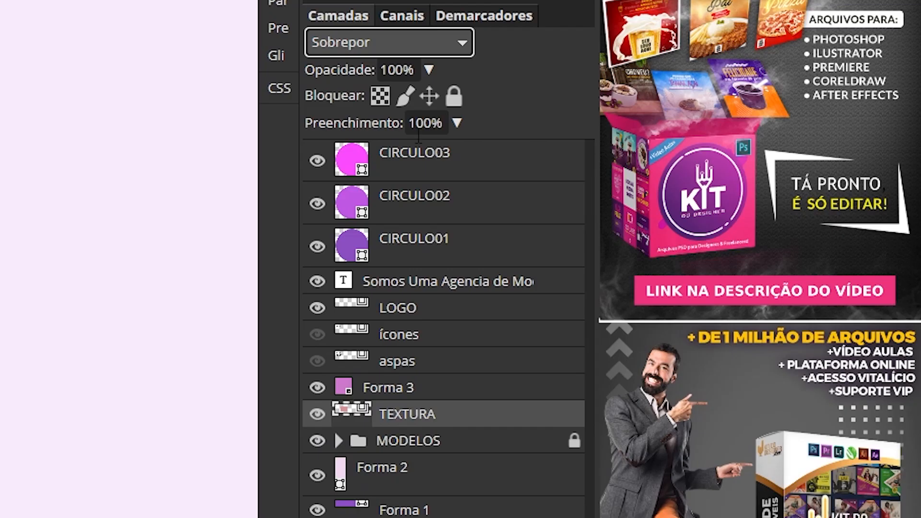
- Set the TEXTURA layer's opacity to 78%
left_click(428, 70)
left_click_drag(428, 98, 399, 100)
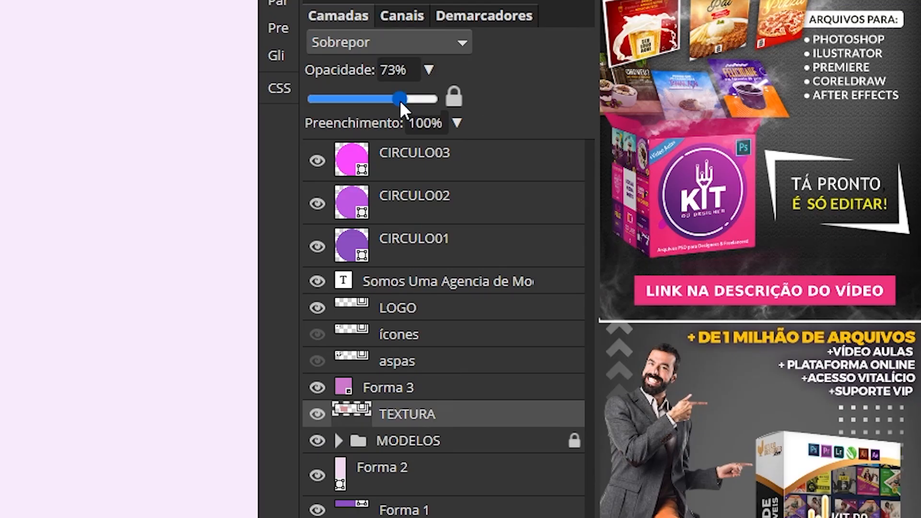
left_click_drag(399, 100, 406, 100)
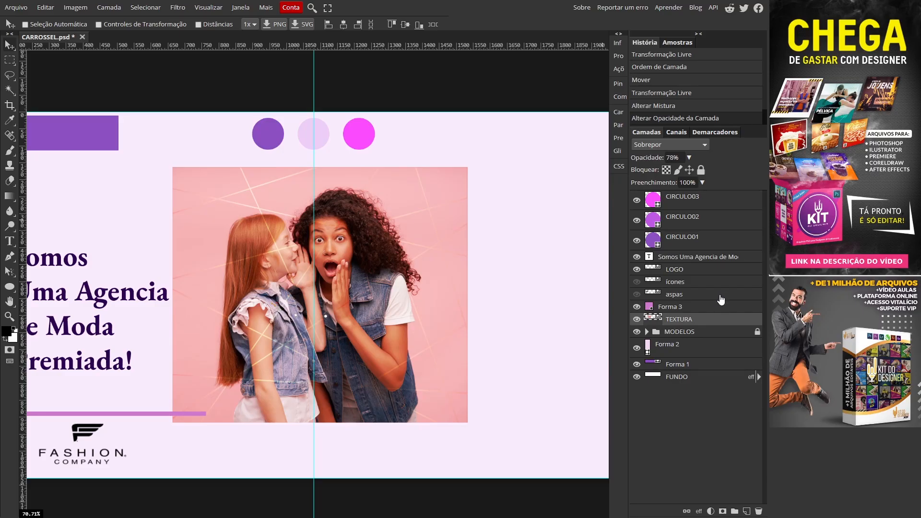
- Duplicate the TEXTURA layer and move the copy over the fourth slide's photo of the woman in the pink top
left_click_drag(532, 357, 201, 372)
left_click_drag(497, 373, 253, 355)
left_click_drag(479, 337, 253, 315)
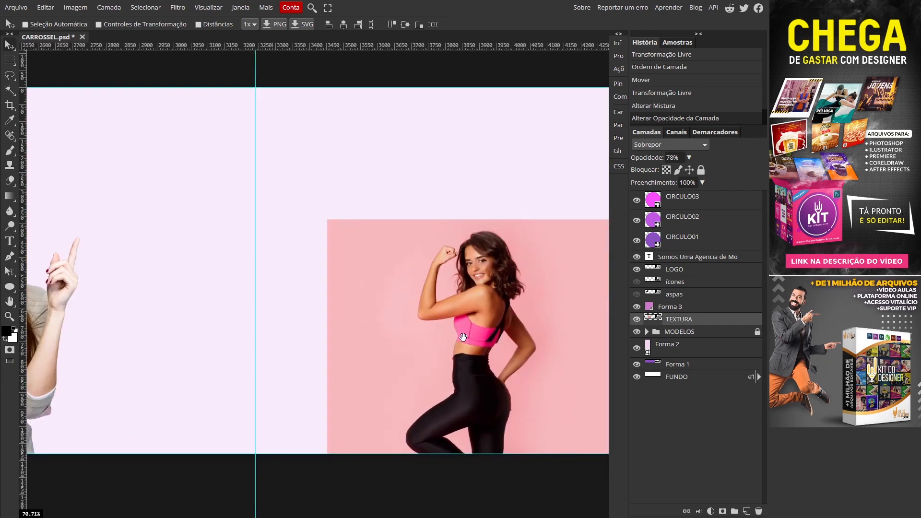
left_click_drag(157, 318, 403, 297)
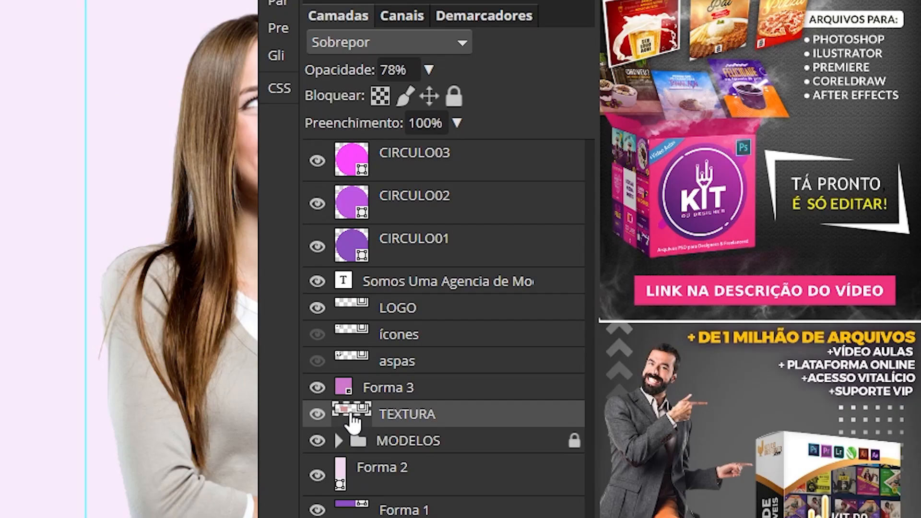
key("ctrl+j")
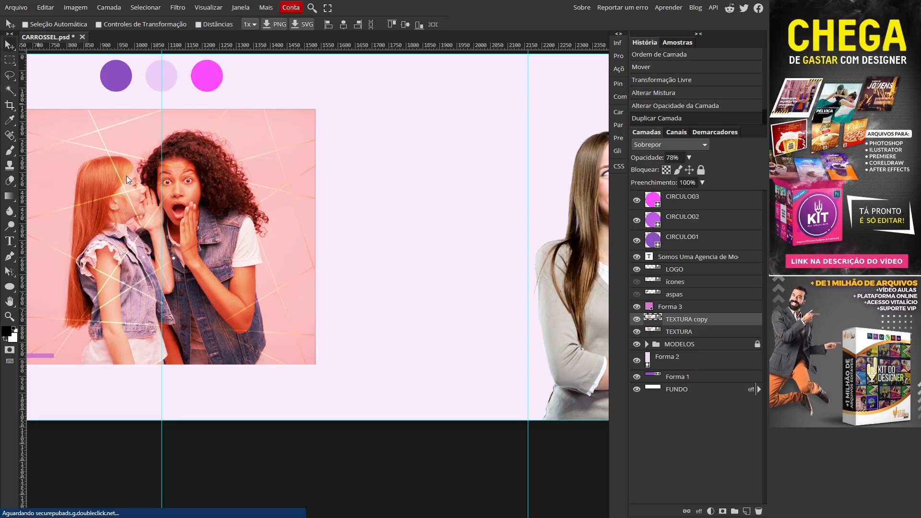
mouse_move(118, 200)
left_mouse_down()
mouse_move(441, 212)
mouse_move(108, 199)
left_mouse_up()
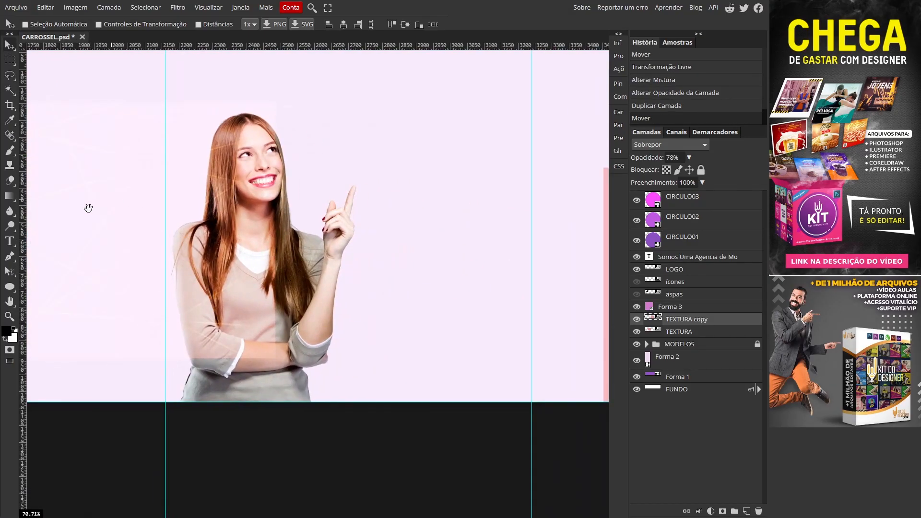
left_click_drag(551, 206, 198, 216)
mouse_move(317, 233)
left_mouse_down()
mouse_move(318, 243)
mouse_move(321, 218)
mouse_move(317, 244)
left_mouse_up()
- Set the texture copy's blend mode to Normal and align it with the side edges of the fourth slide's photo
left_click(654, 145)
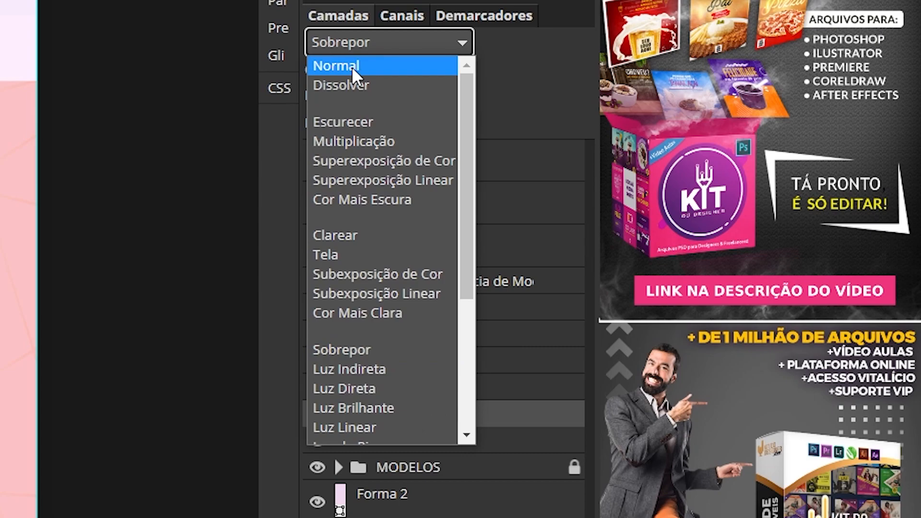
left_click(352, 66)
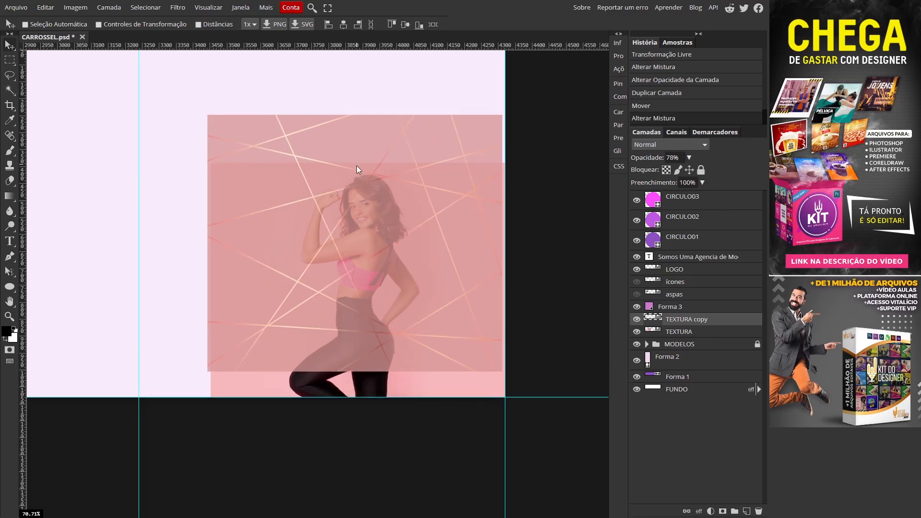
left_click_drag(356, 165, 359, 191)
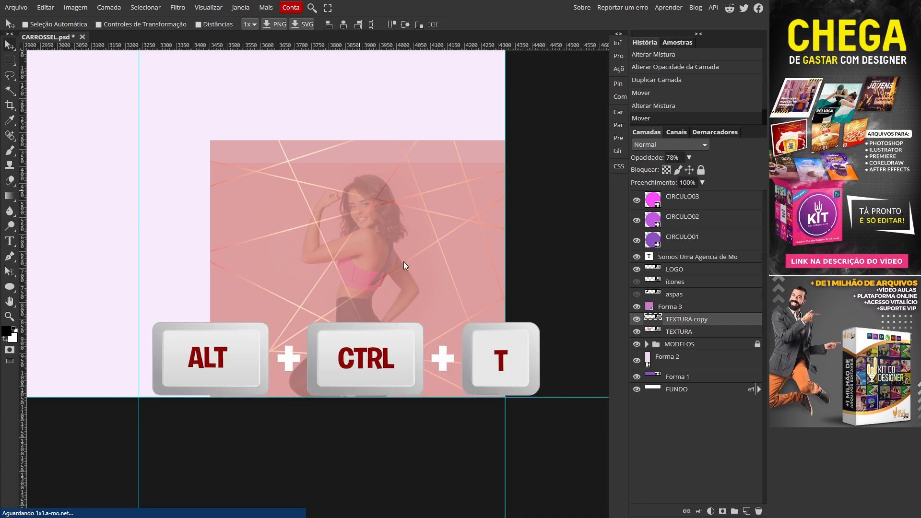
- Lower the texture copy's upper edge to match the fourth slide's photo and set its blend mode to Sobrepor
key("ctrl+alt+t")
left_click_drag(358, 140, 367, 161)
key("Return")
left_click(666, 145)
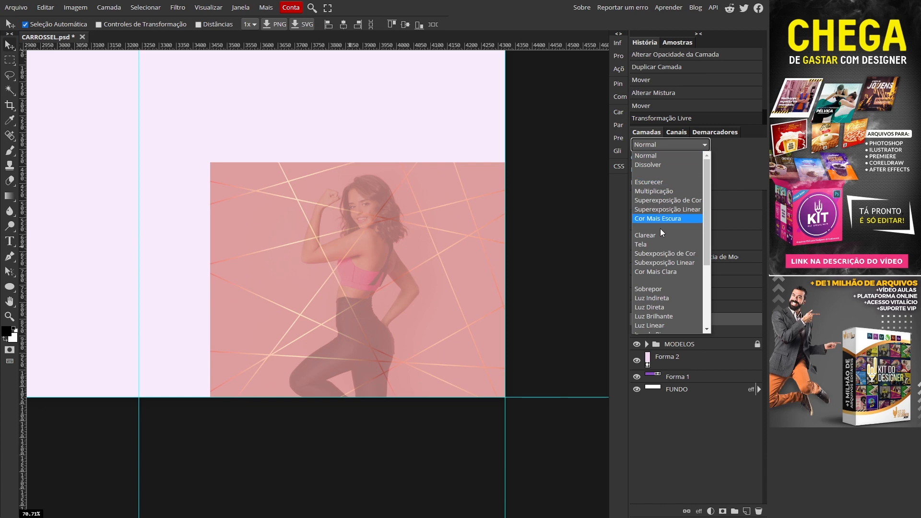
left_click(654, 289)
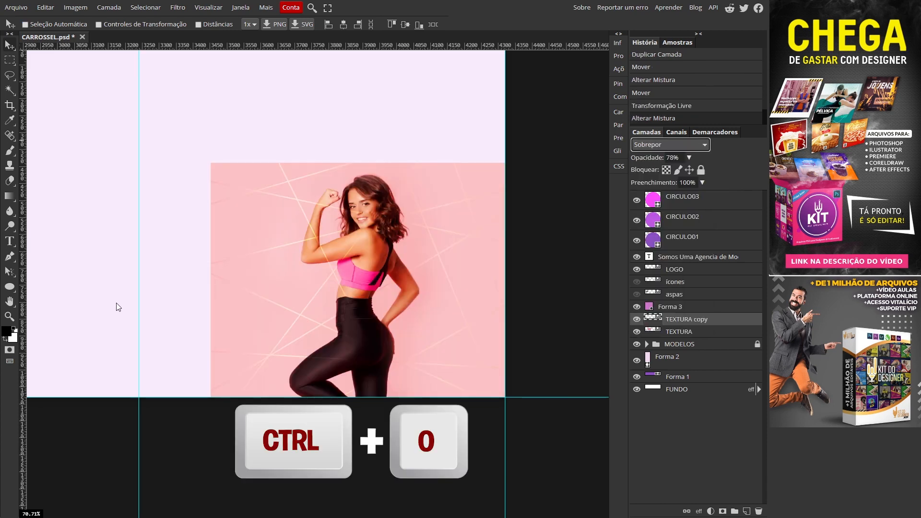
- Draw a full-height purple rectangle starting at the guide between the first and second slides
key("ctrl+0")
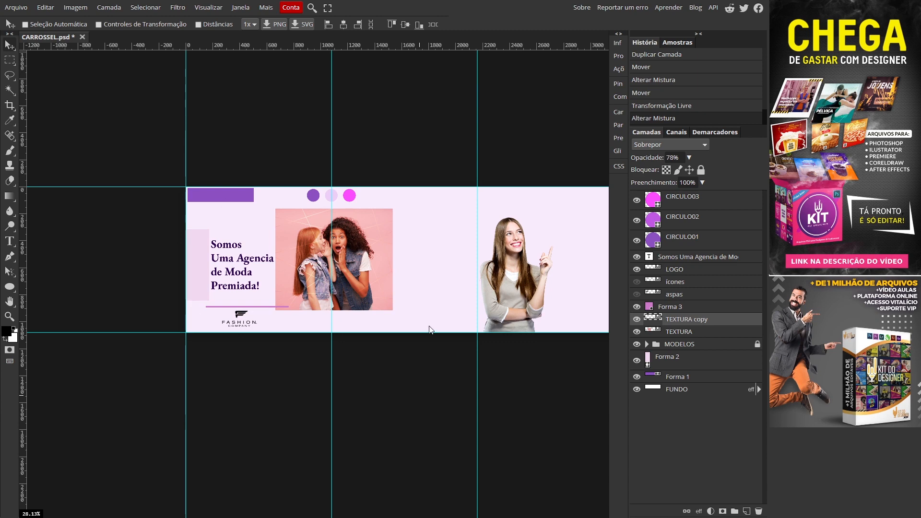
left_click_drag(434, 338, 335, 365)
key("z")
left_click_drag(199, 358, 323, 327)
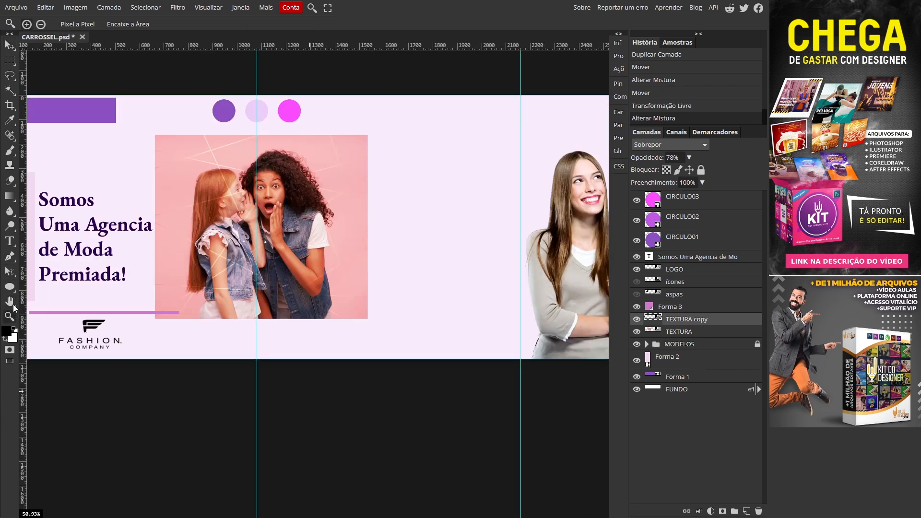
left_click(9, 286)
left_click_drag(257, 95, 411, 359)
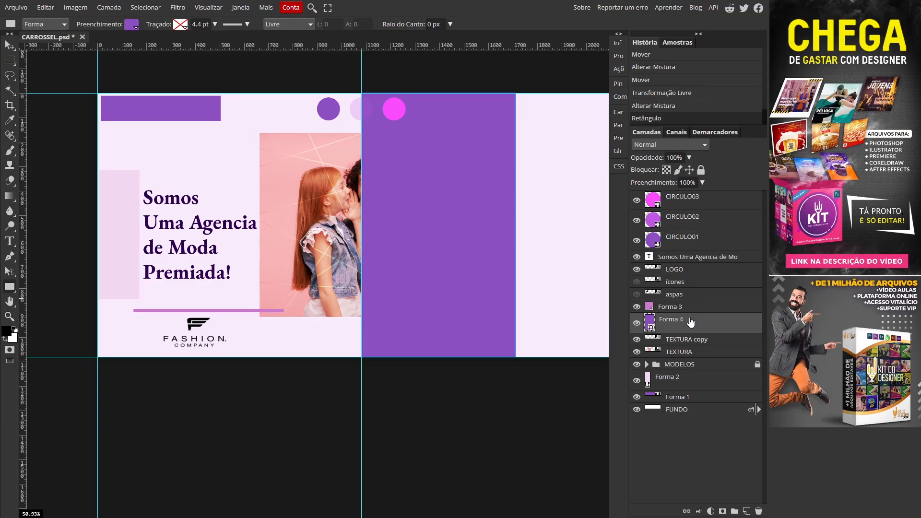
- Distort the purple rectangle into a slanted parallelogram that runs diagonally across the boundary between the first and second slides
key("ctrl+alt+t")
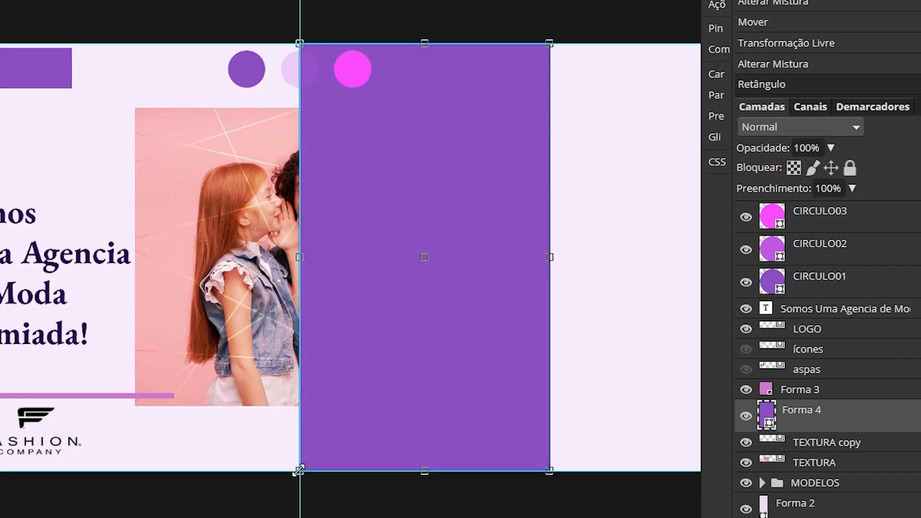
left_click_drag(361, 357, 270, 372)
left_click_drag(151, 496, 304, 472)
key("ctrl")
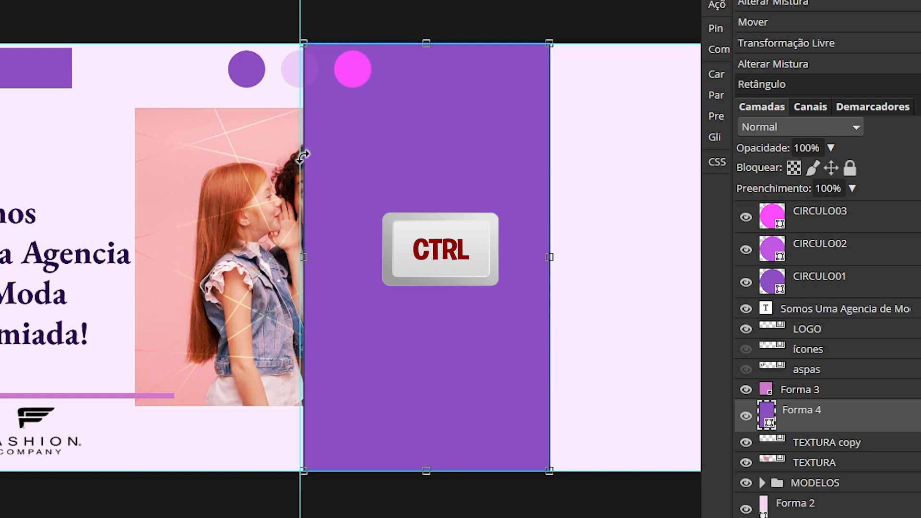
left_click_drag(303, 471, 104, 475)
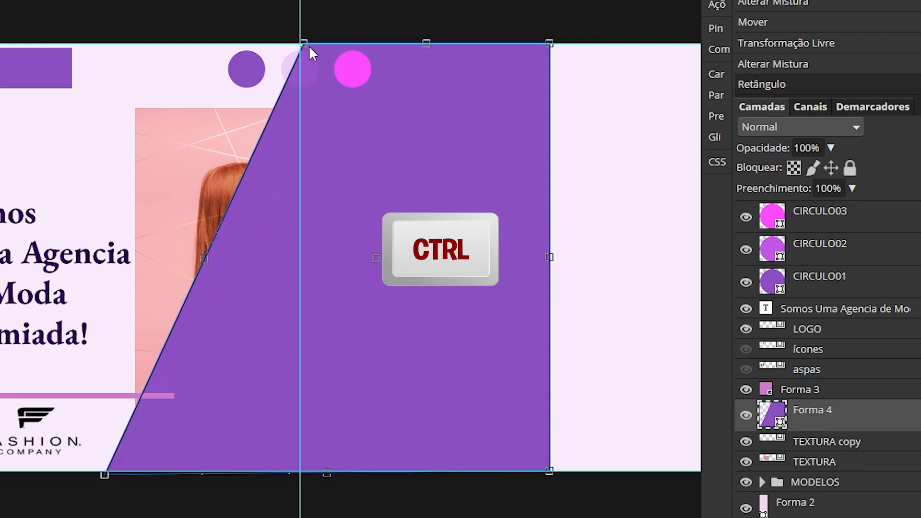
left_click_drag(548, 472, 300, 471)
left_click_drag(550, 43, 475, 43)
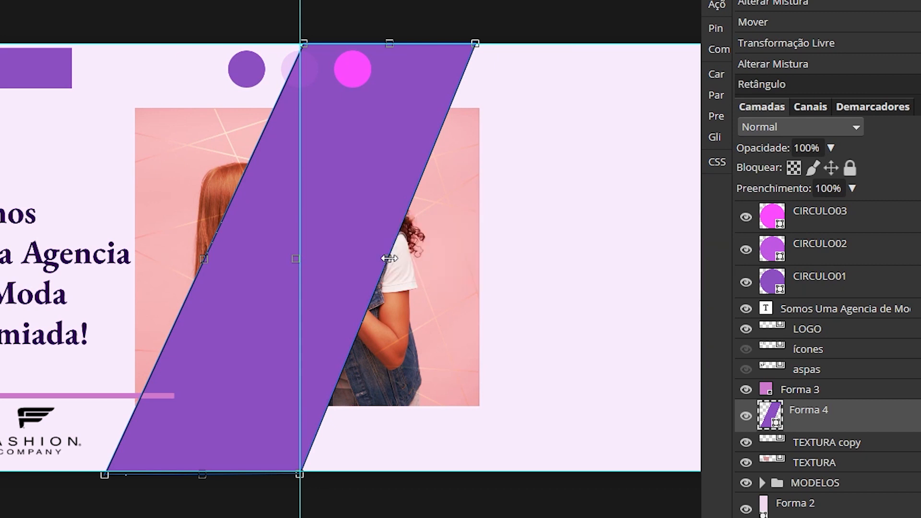
left_click_drag(387, 258, 406, 257)
left_click_drag(360, 234, 370, 232)
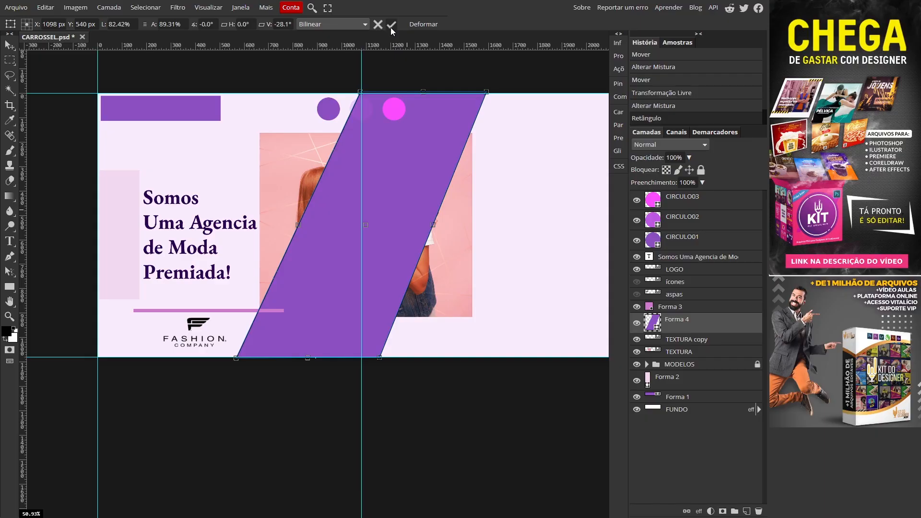
left_click(391, 27)
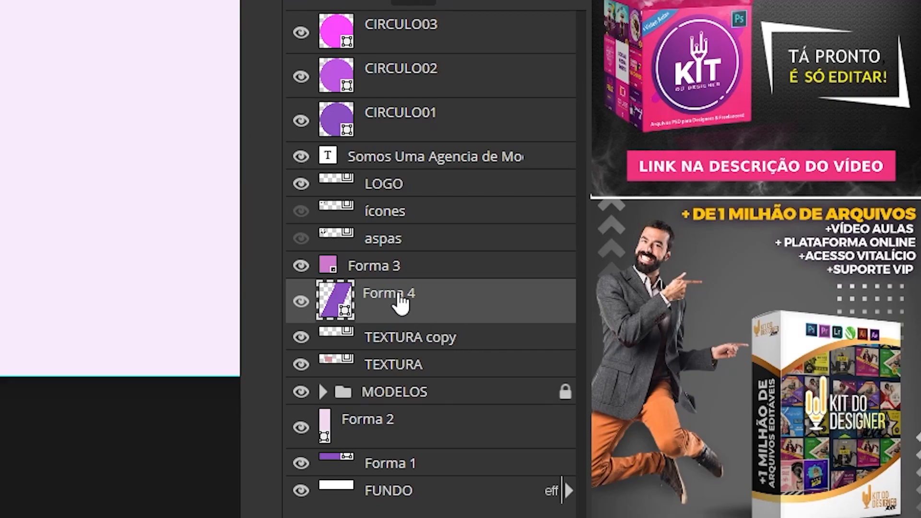
- Place the Forma 4 layer directly above FUNDO and set its fill colour to f1d9f1
left_click_drag(400, 302, 406, 479)
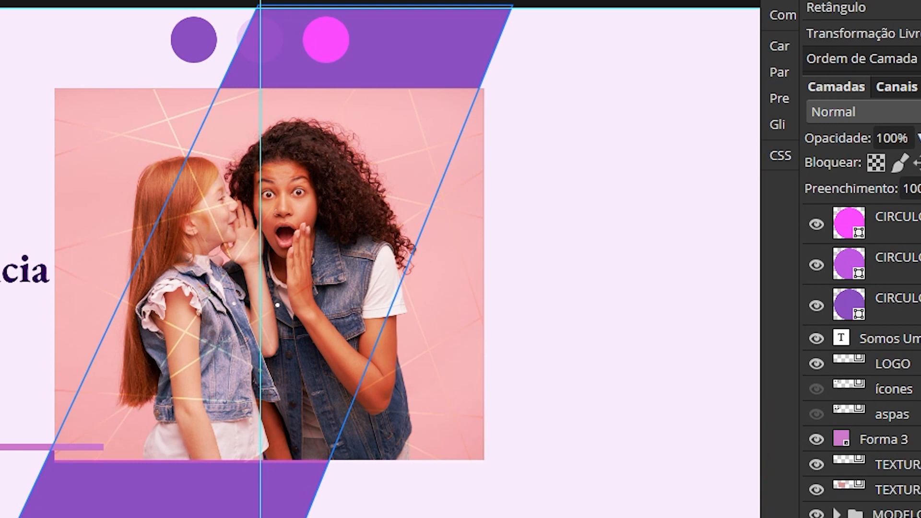
double_click(353, 458)
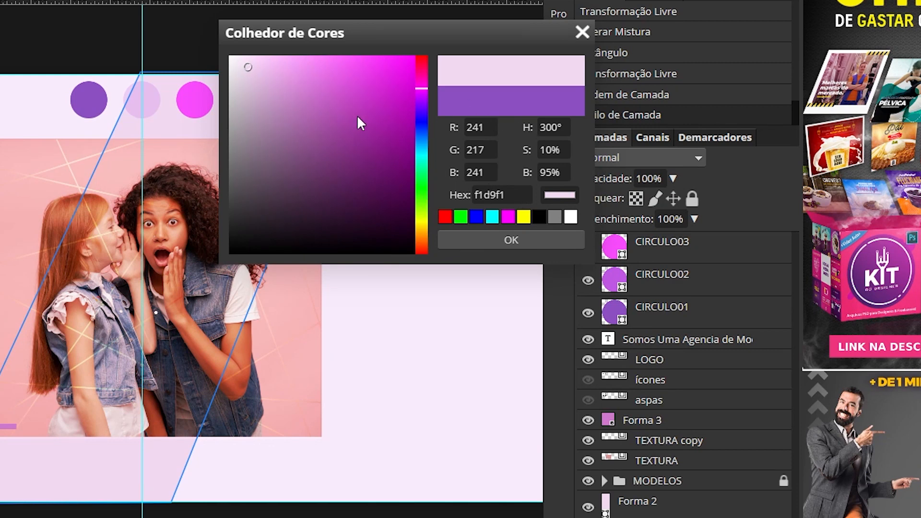
left_click(497, 239)
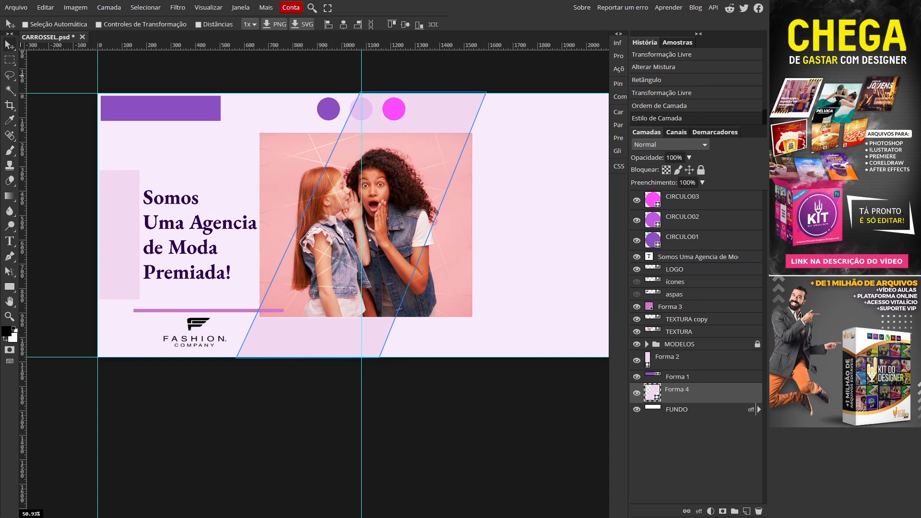
left_click(685, 410)
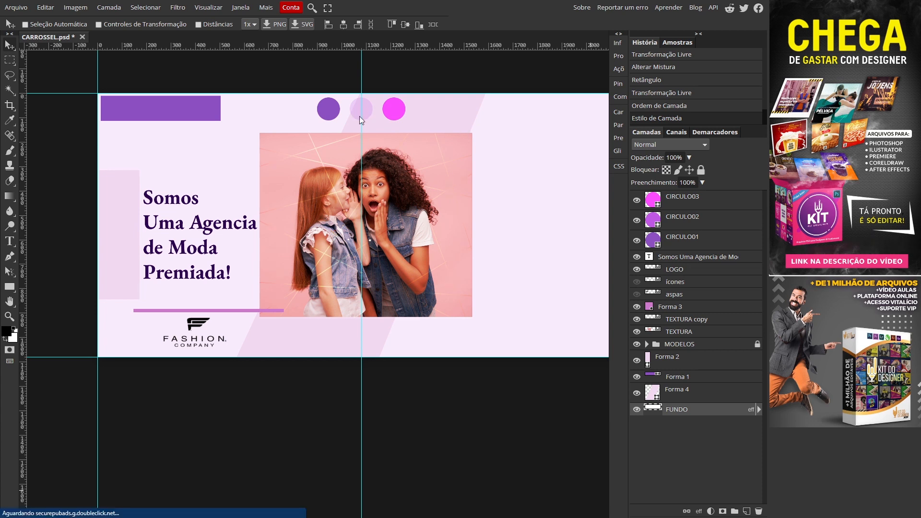
- Rearrange the circles so the pale one comes first and the dark purple one sits on the guide between the slides
left_click(679, 224)
left_click_drag(336, 94, 277, 94)
left_click(670, 243)
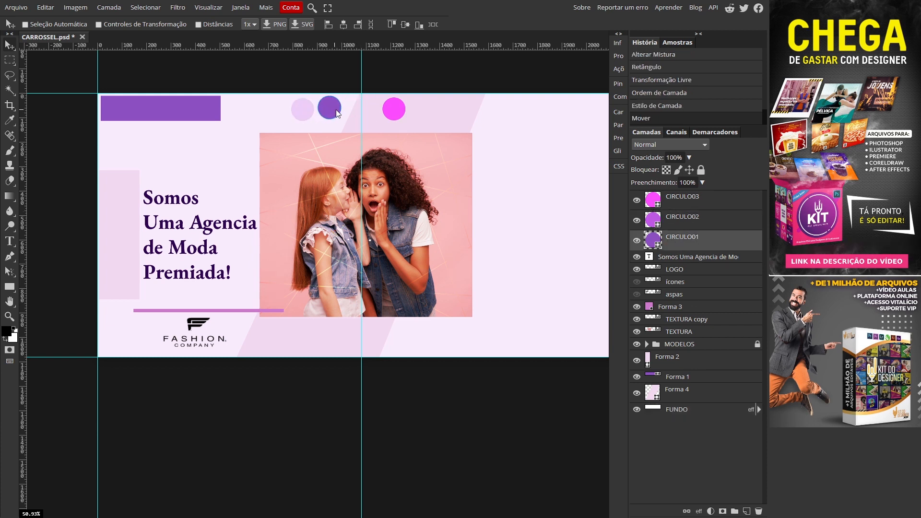
left_click(364, 112)
left_click_drag(310, 111, 337, 114)
- Shift the slanted shape slightly sideways and adjust its corners to fit the canvas's upper and lower edges
left_click_drag(443, 362, 237, 364)
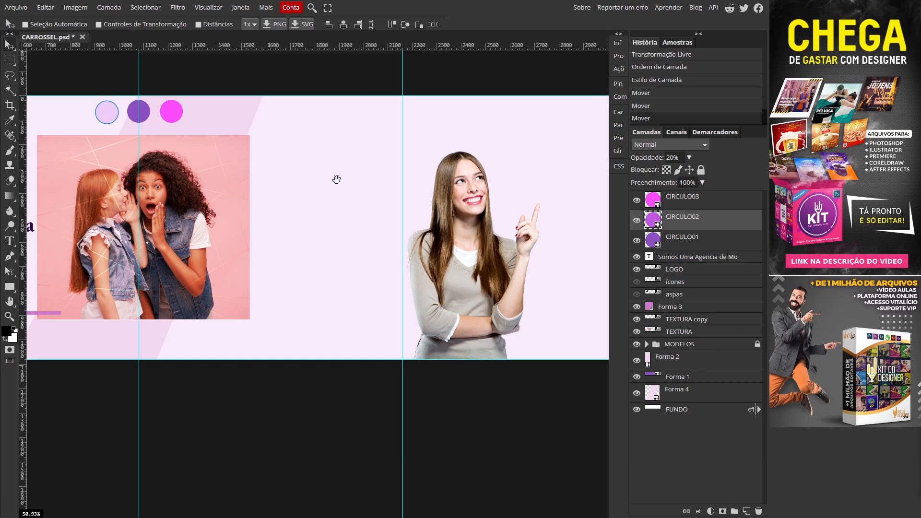
left_click_drag(336, 179, 457, 179)
left_click_drag(339, 171, 339, 169)
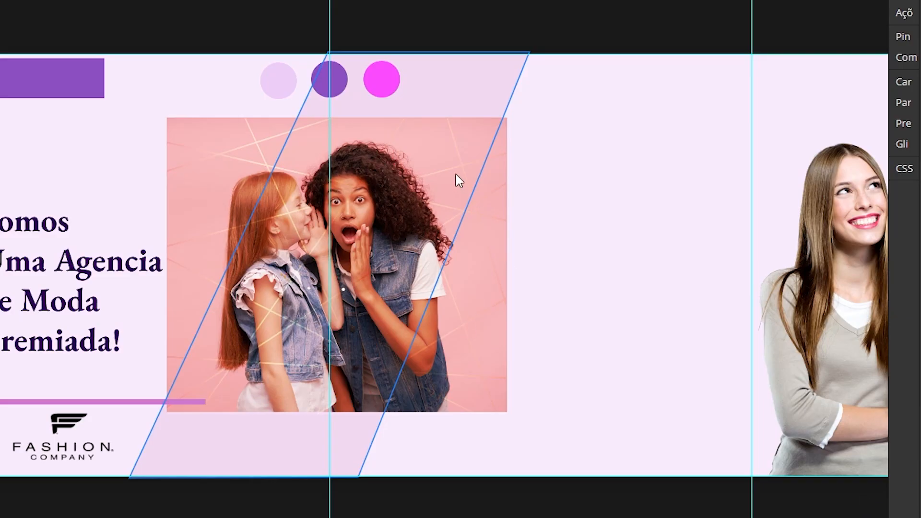
left_click_drag(458, 175, 466, 173)
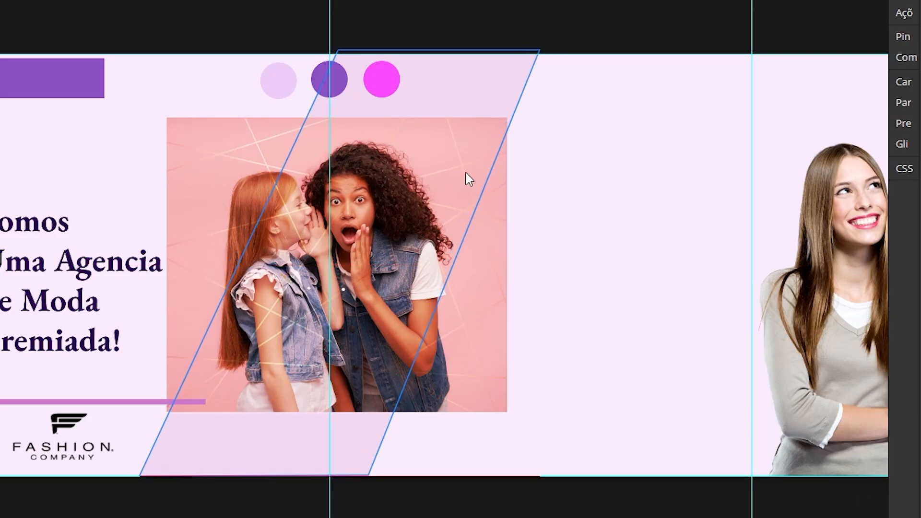
key("ctrl+alt+t")
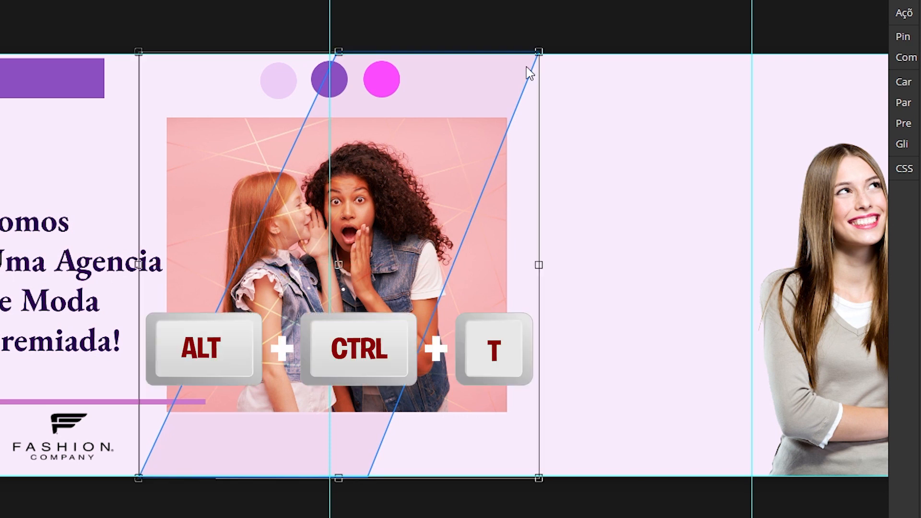
left_click_drag(538, 52, 532, 54)
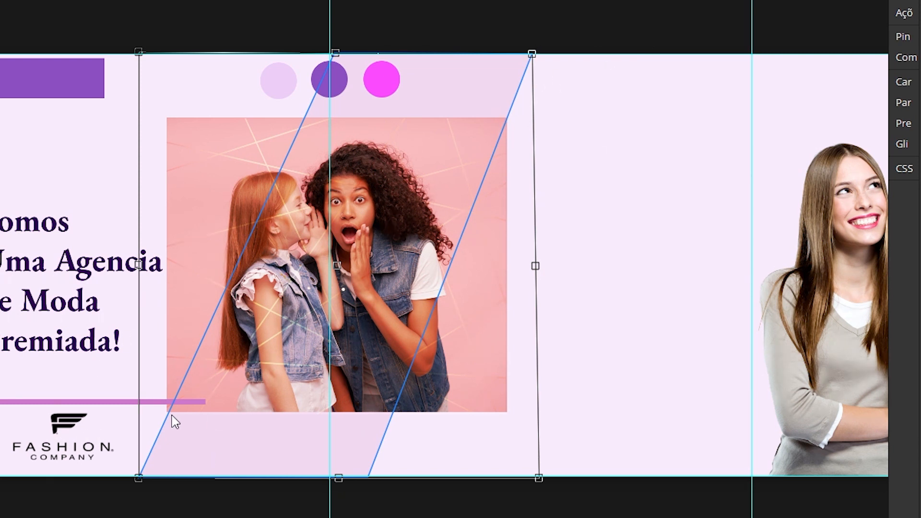
left_click_drag(138, 478, 137, 478)
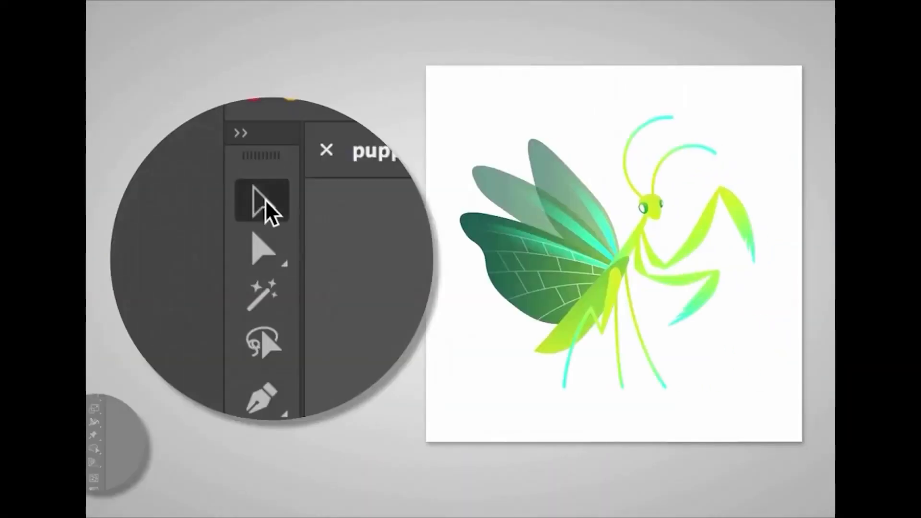
left_click_drag(426, 68, 775, 419)
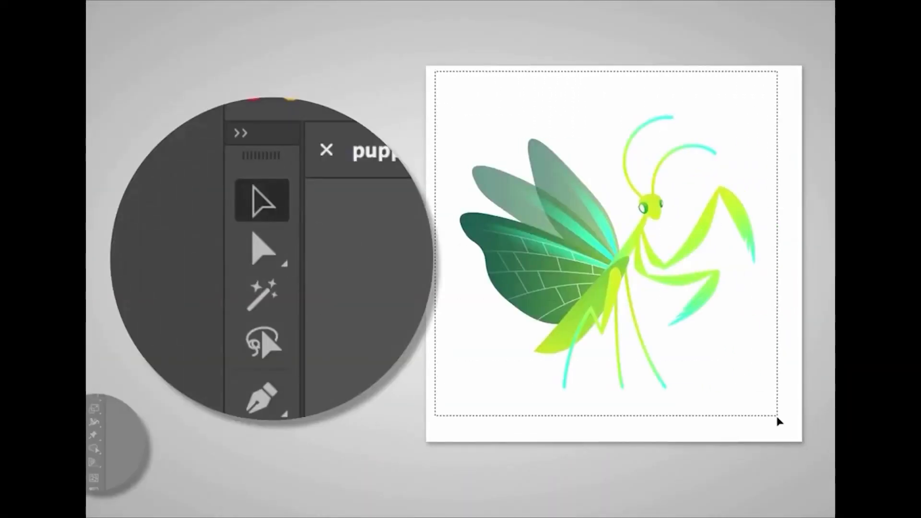
left_click(618, 272)
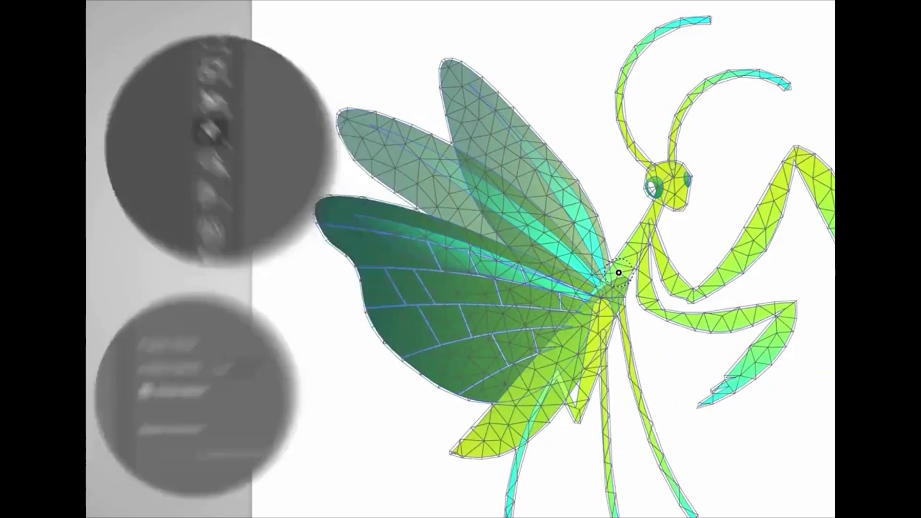
left_click(194, 250)
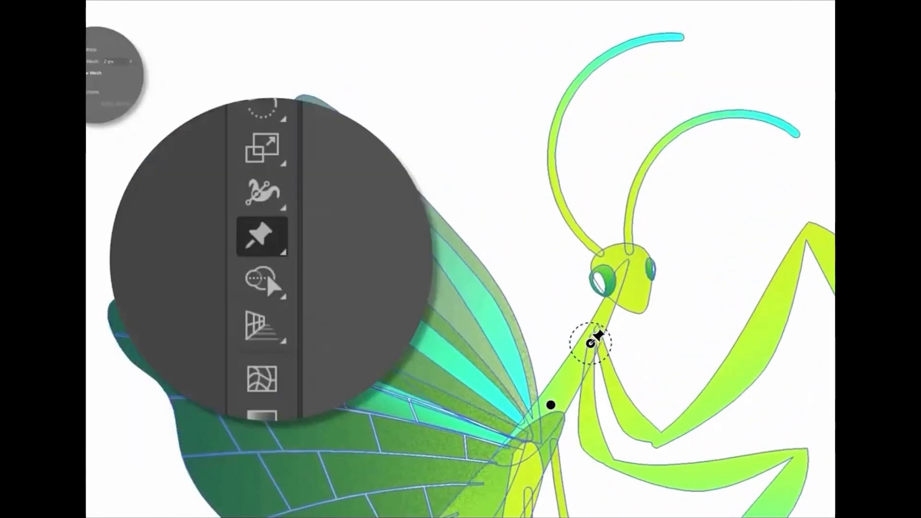
mouse_move(619, 315)
left_mouse_down()
mouse_move(611, 305)
mouse_move(632, 316)
left_mouse_up()
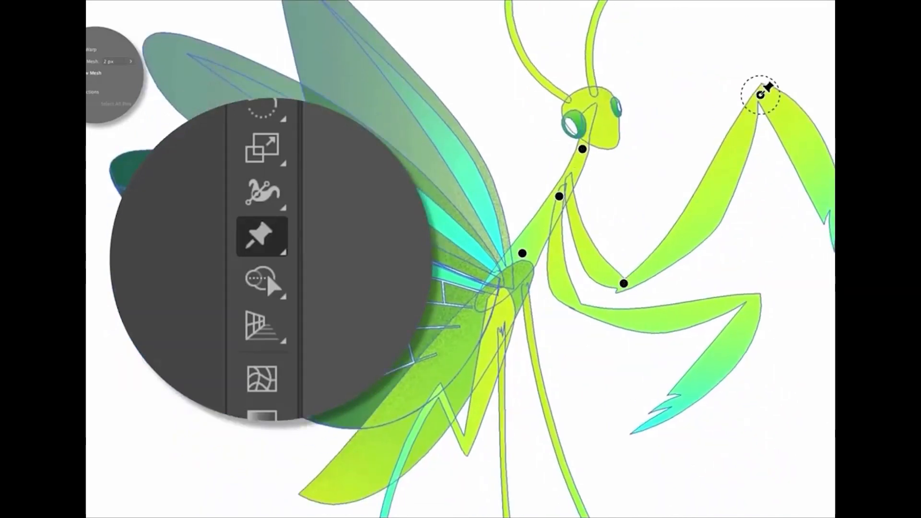
left_click_drag(760, 96, 753, 154)
left_click(598, 313)
left_click(715, 306)
left_click(752, 302)
left_click_drag(753, 301, 720, 316)
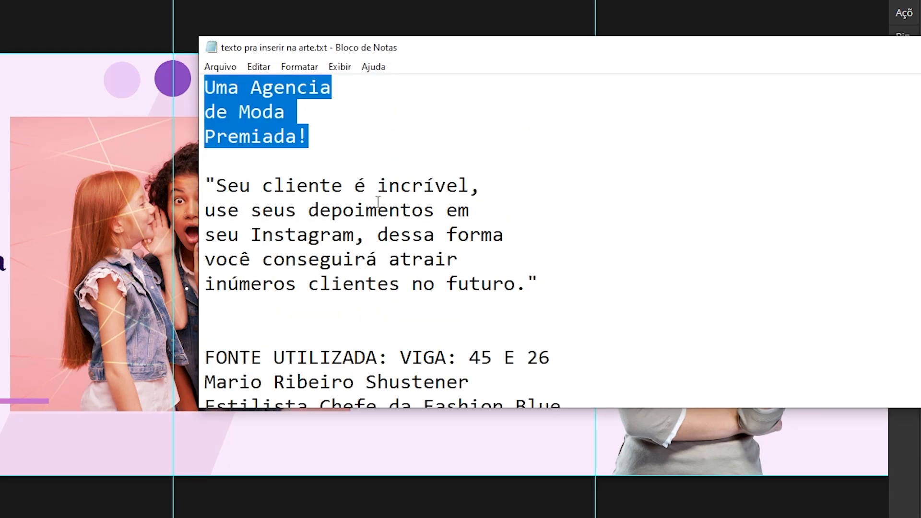
- Take the "Seu cliente é incrível" testimonial from the Notepad file and insert it as a text layer on the second slide
key("ctrl+x")
left_click_drag(564, 216, 163, 105)
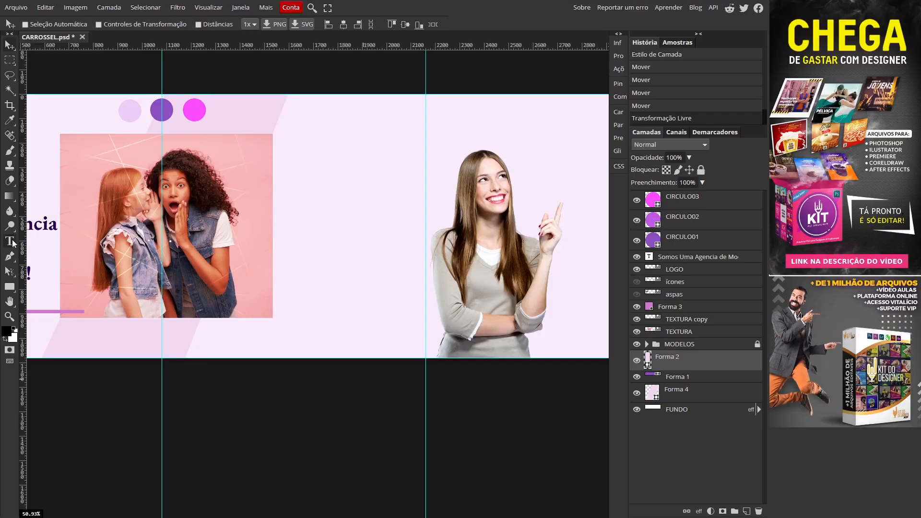
left_click(290, 211)
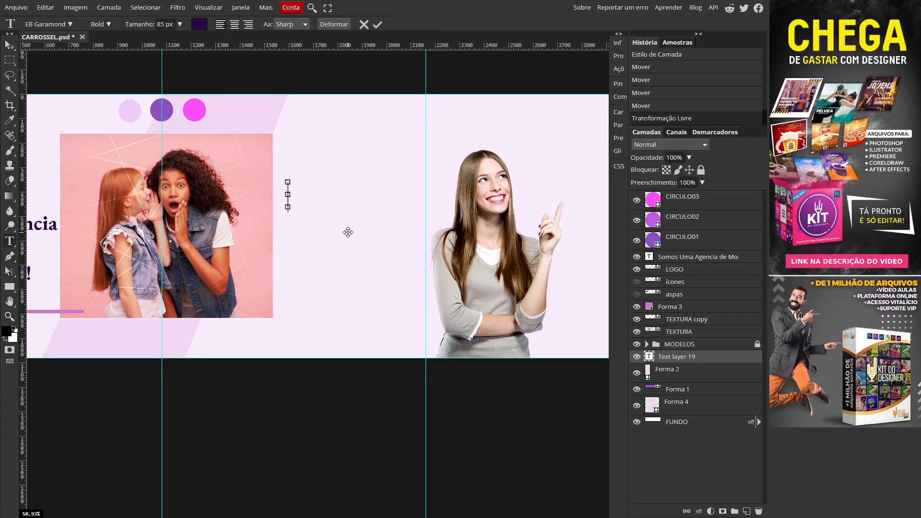
key("ctrl+v")
left_click(10, 45)
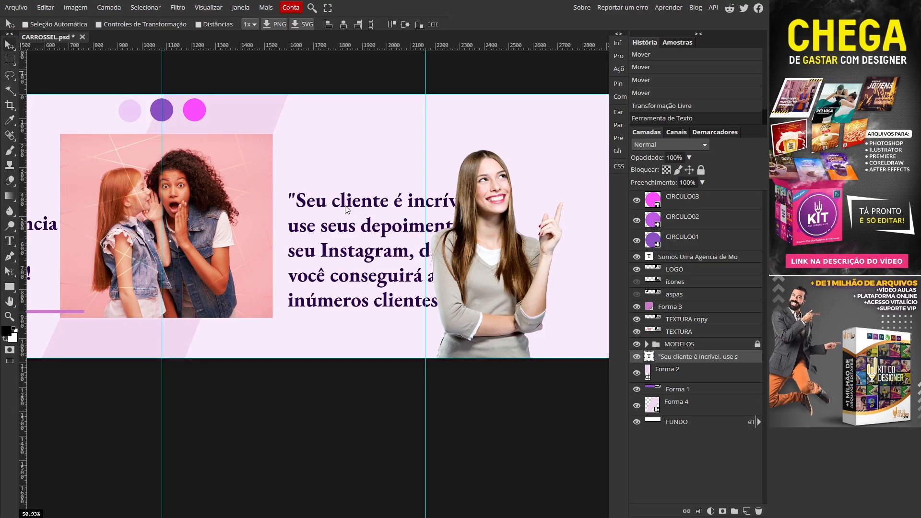
- Move the testimonial text up beside the girls' photo and place its layer directly above Forma 3
left_click_drag(345, 206, 317, 175)
left_click_drag(699, 360, 698, 301)
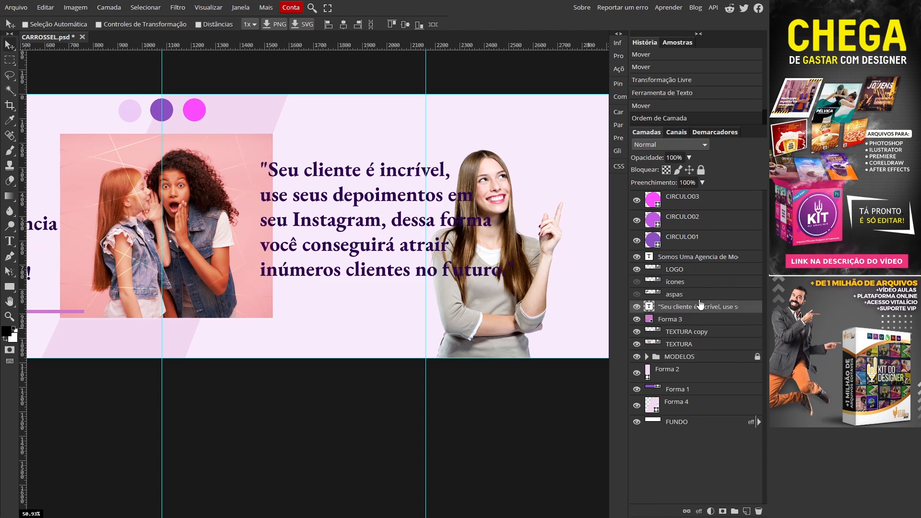
left_click_drag(372, 199, 357, 198)
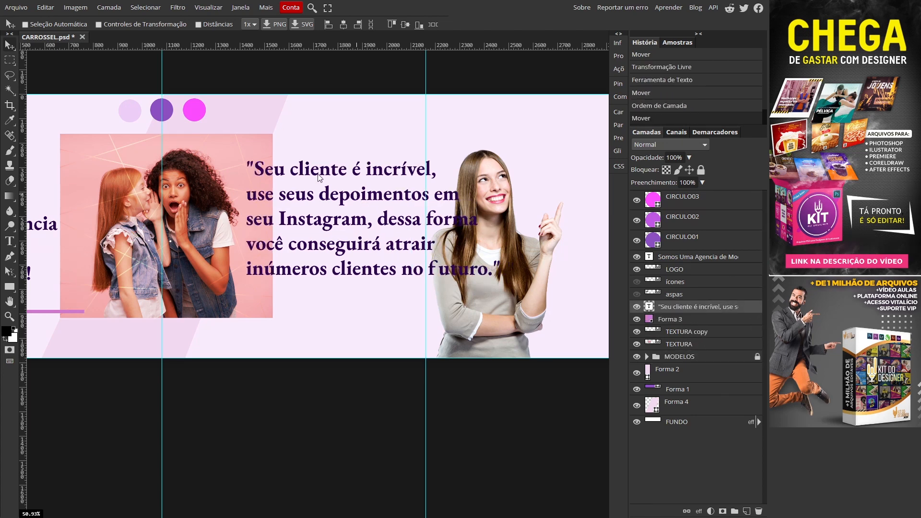
left_click_drag(317, 172, 318, 173)
- Scale the testimonial text down proportionally and position it beside the girls' photo, inside the second slide's guides
key("ctrl+alt+t")
left_click_drag(499, 277, 454, 258)
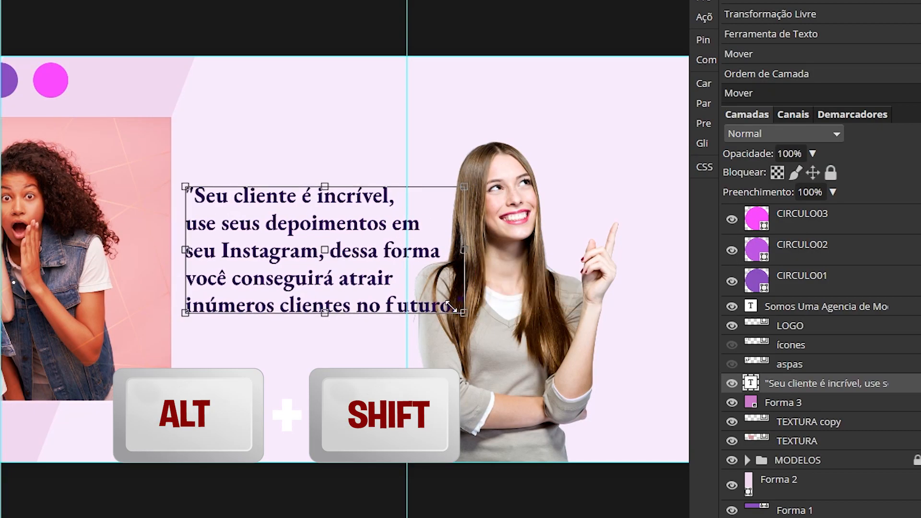
left_click_drag(326, 258, 260, 211)
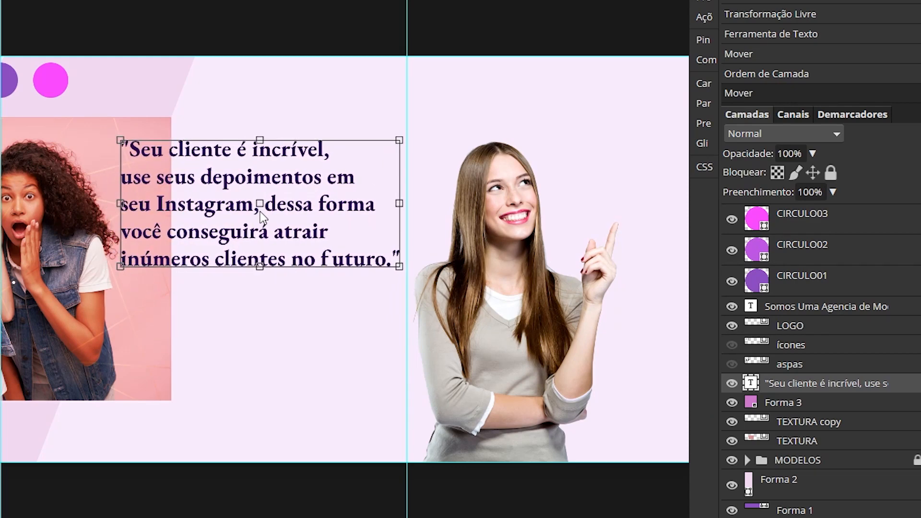
left_click_drag(399, 140, 394, 142)
left_click_drag(307, 209, 308, 199)
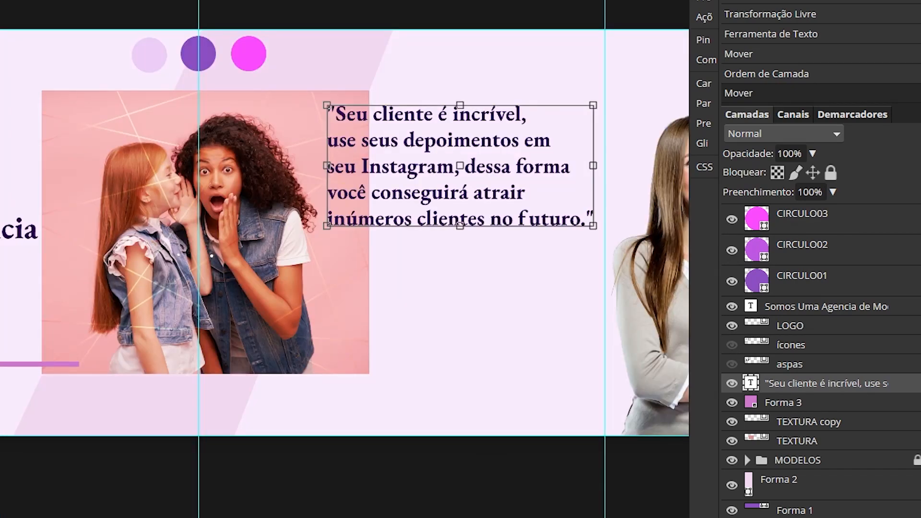
left_click_drag(473, 393, 348, 408)
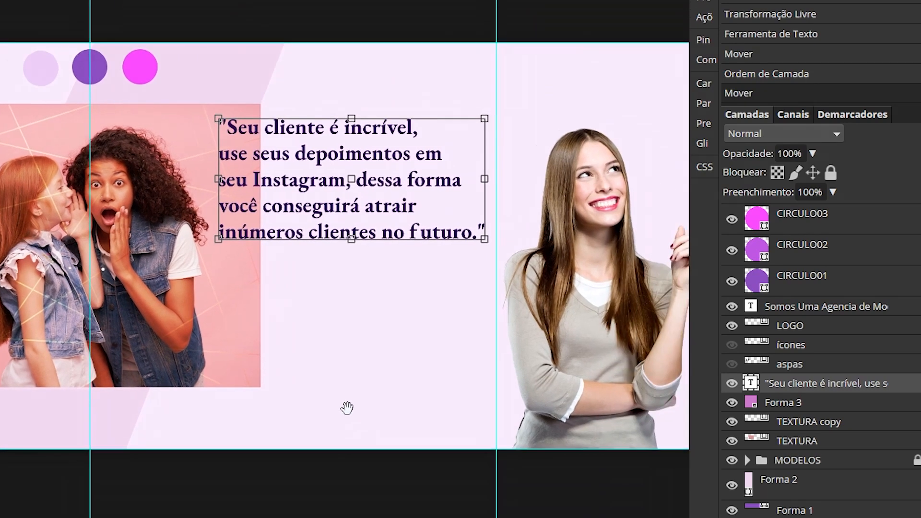
left_click_drag(405, 337, 458, 310)
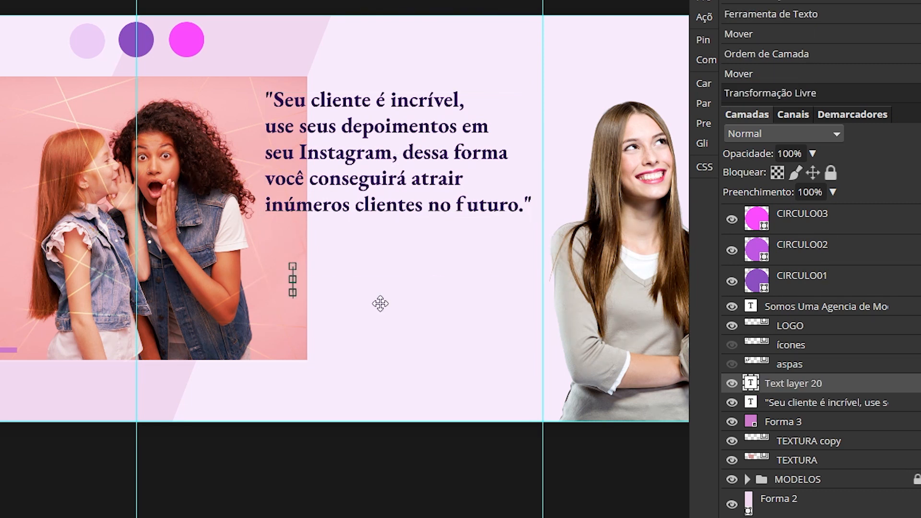
- Add the client's full name and the line "Estilista Chefe da Fashion Blue" as two text layers stacked below the testimonial
type("Mario Ribeiro Shustener")
key("ctrl+Return")
left_click_drag(400, 289, 373, 271)
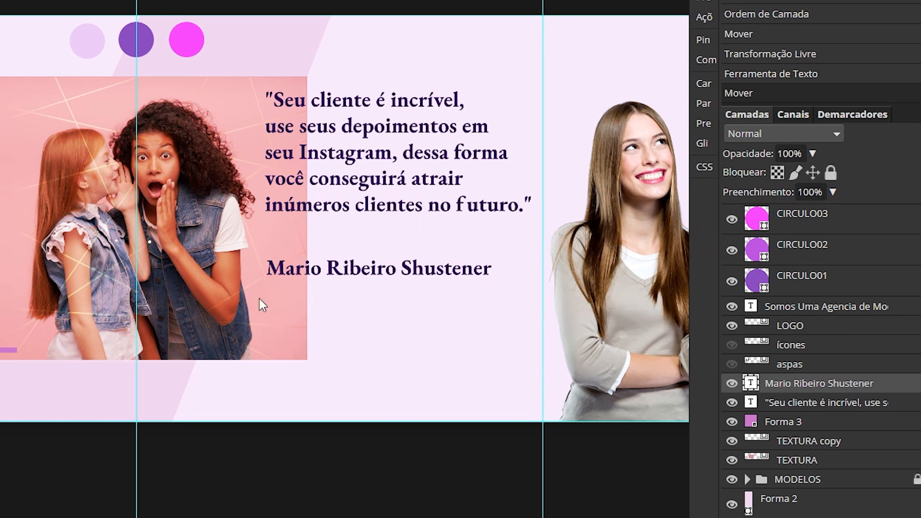
type("Estilista Chefe da Fashion Blue")
left_click_drag(409, 308, 417, 317)
left_click_drag(470, 267, 472, 288)
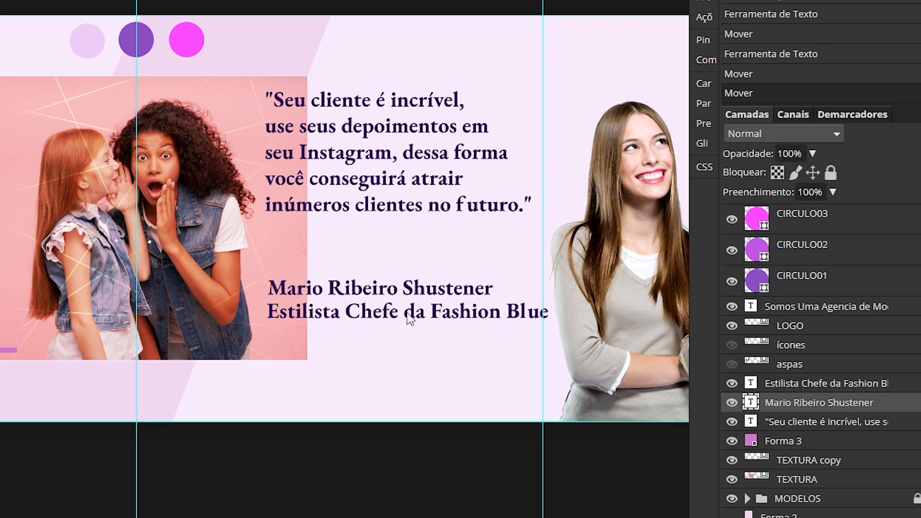
- Set the client's name text to the Viga font at 45 px
left_click(296, 295)
double_click(296, 295)
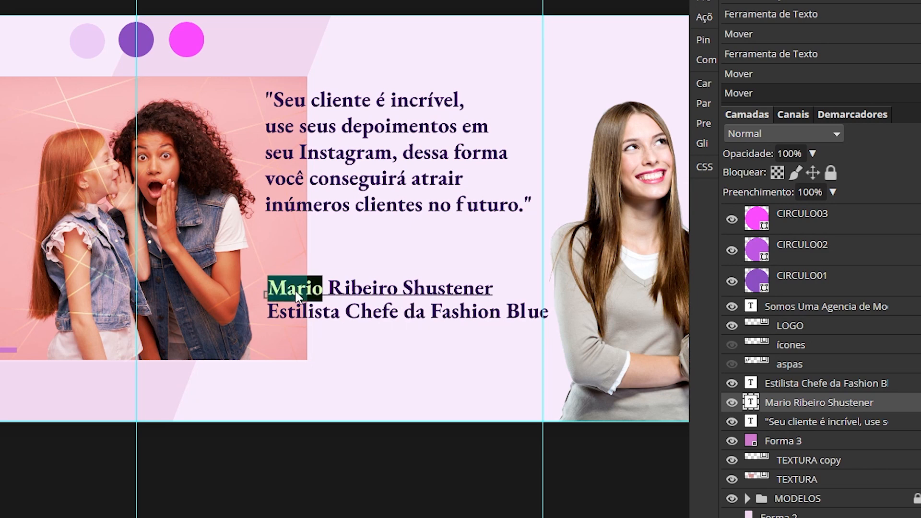
triple_click(296, 294)
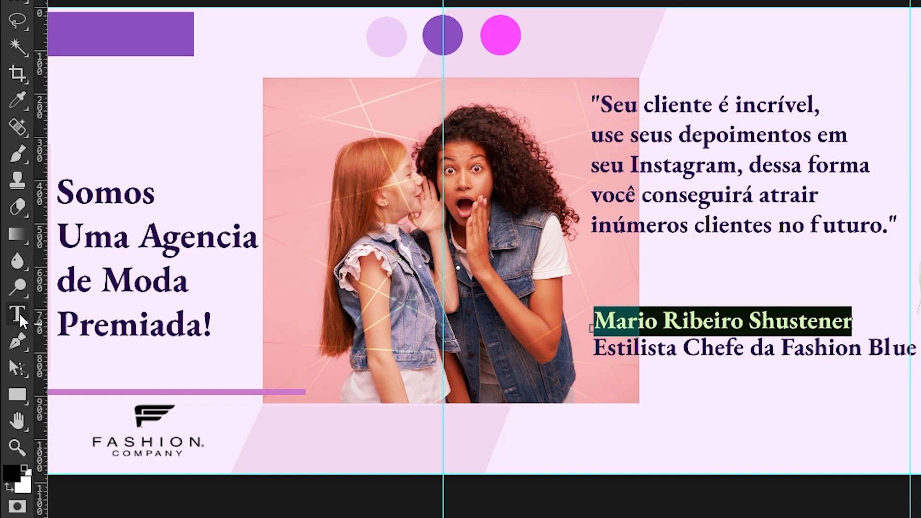
left_click(85, 39)
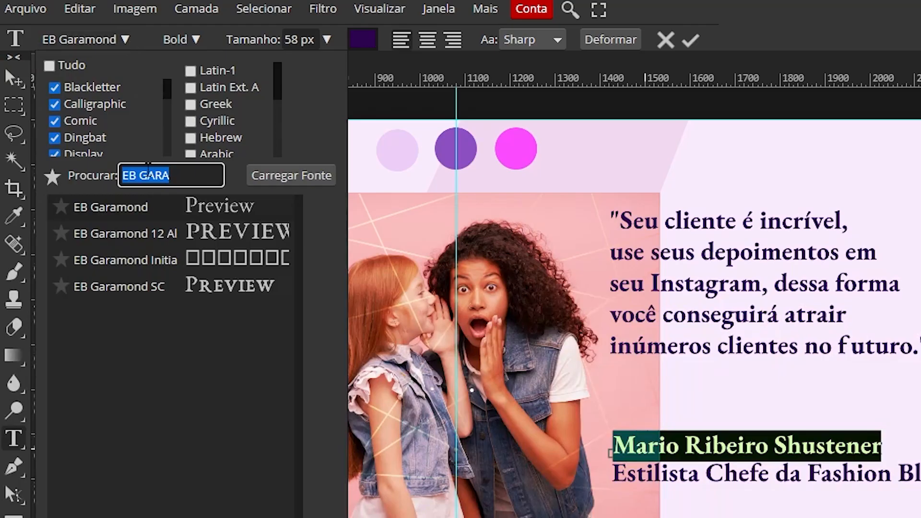
type("VIGA")
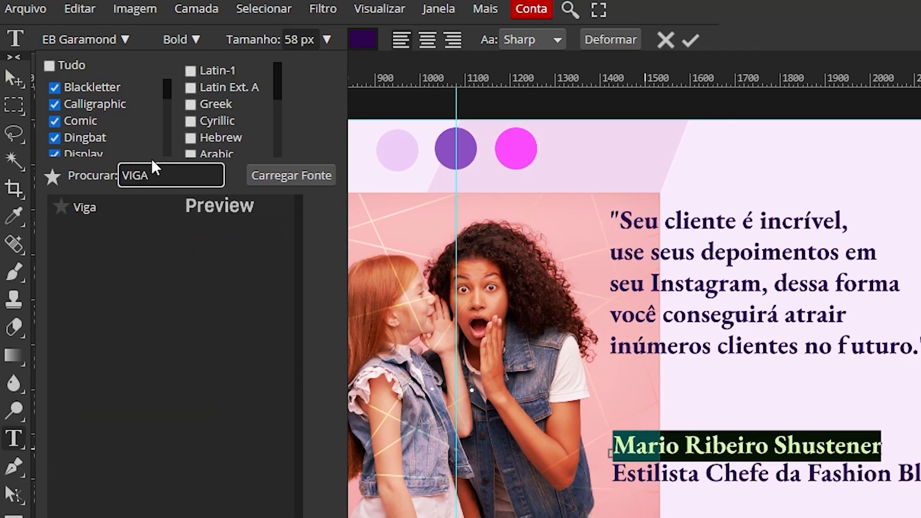
left_click(84, 210)
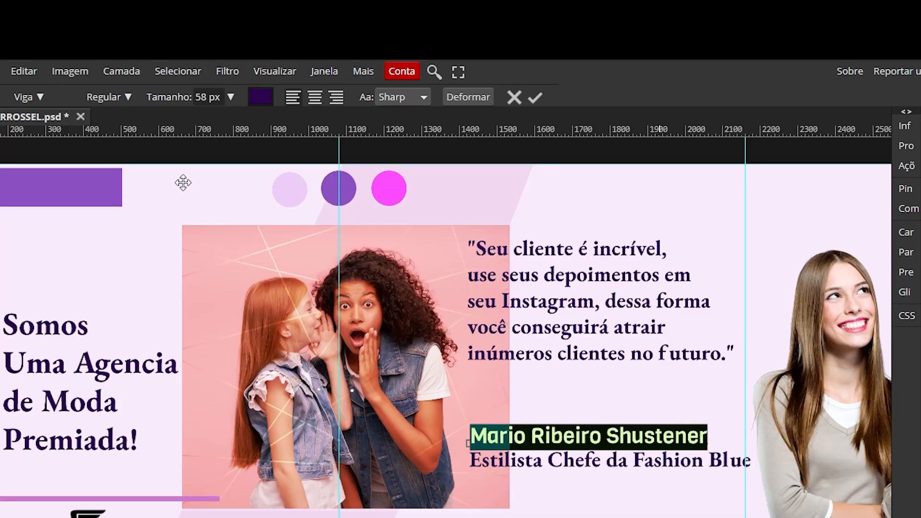
double_click(204, 98)
type("45")
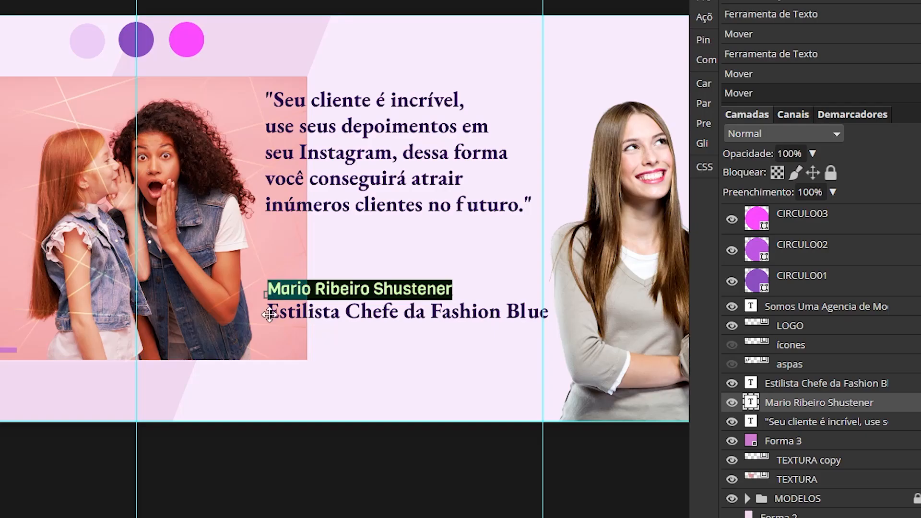
- Set the "Estilista Chefe da Fashion Blue" line to Viga at 28 px and place it close beneath the client's name
left_click(568, 462)
double_click(568, 462)
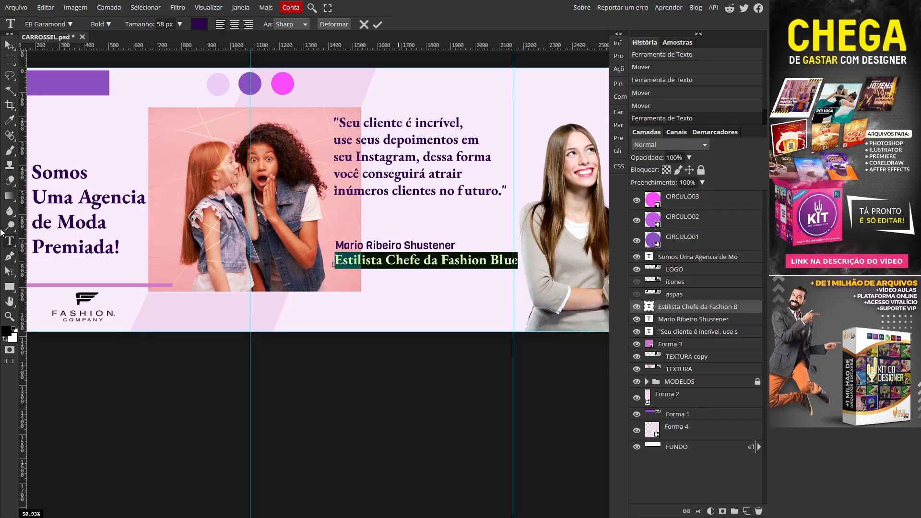
left_click(47, 24)
double_click(148, 171)
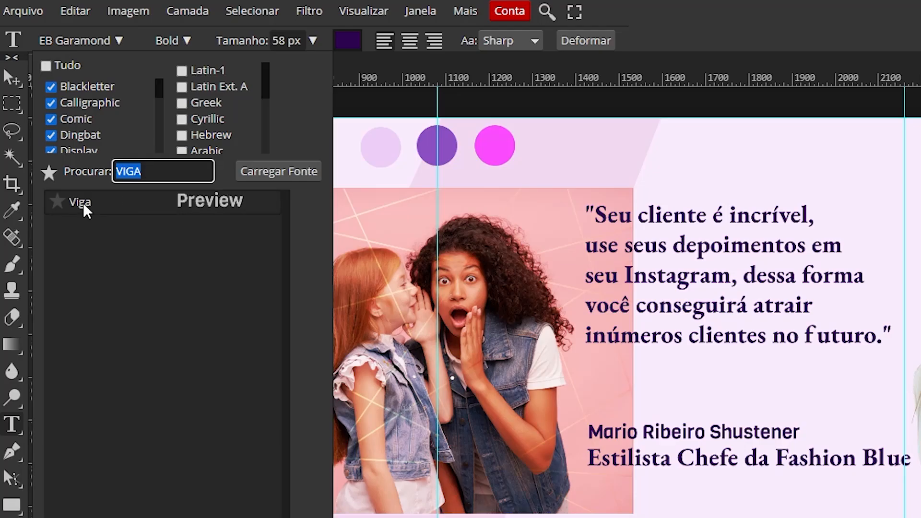
left_click(82, 201)
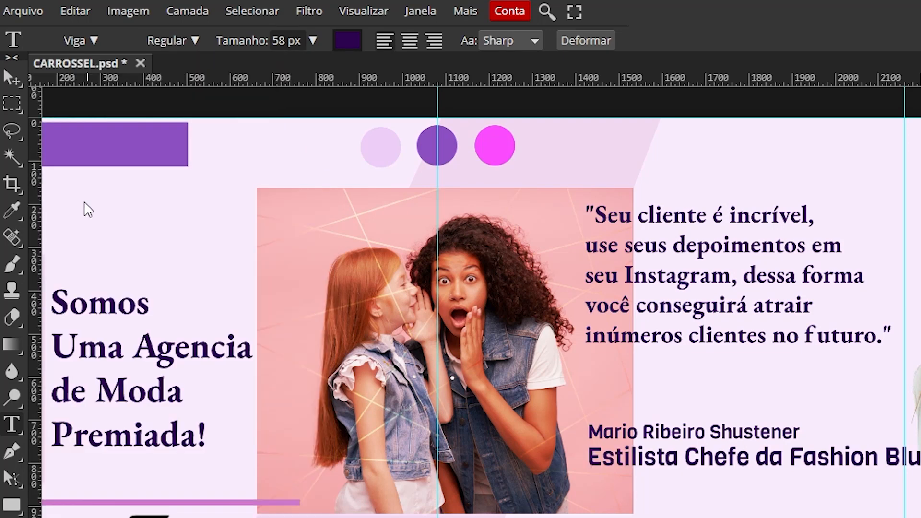
left_click(283, 41)
type("28")
key("Return")
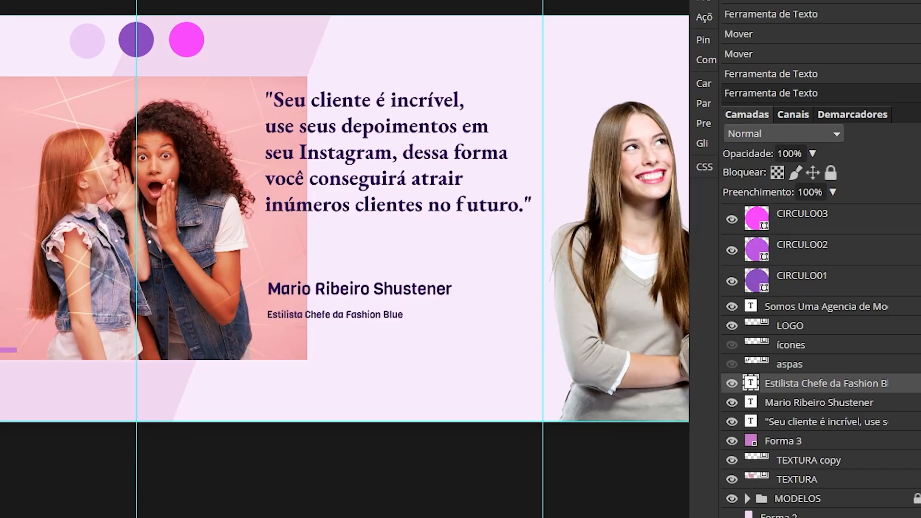
left_click_drag(339, 320, 339, 310)
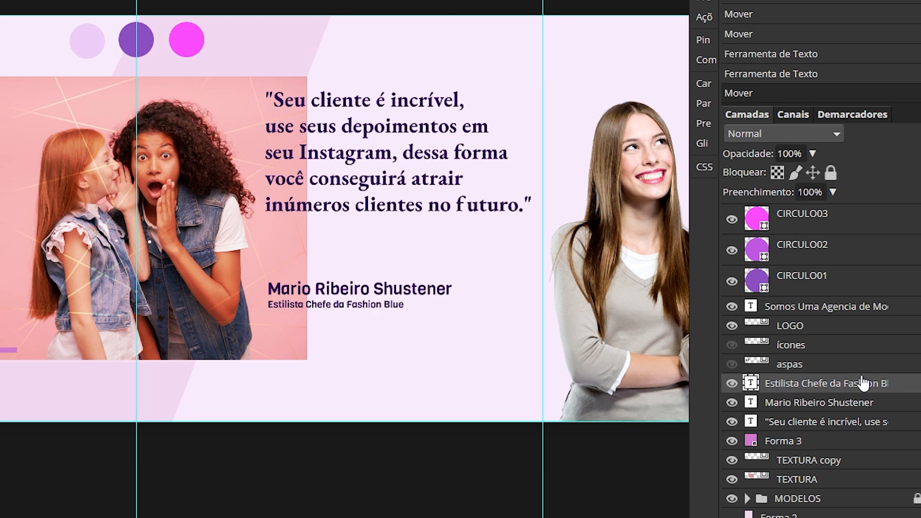
- Move the testimonial lower on the second slide and shift the client's name and job title down beneath it
left_click(790, 429)
left_click_drag(375, 129, 376, 174)
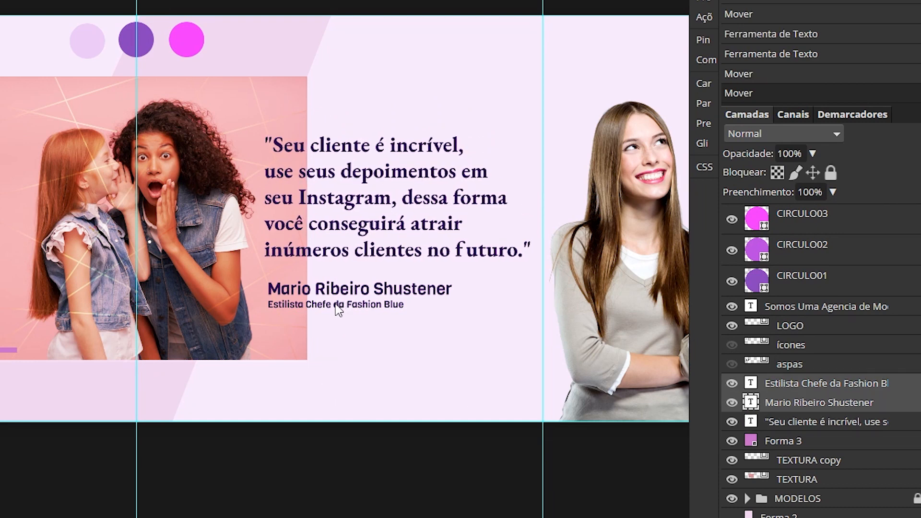
left_click_drag(336, 305, 336, 330)
left_click(823, 385)
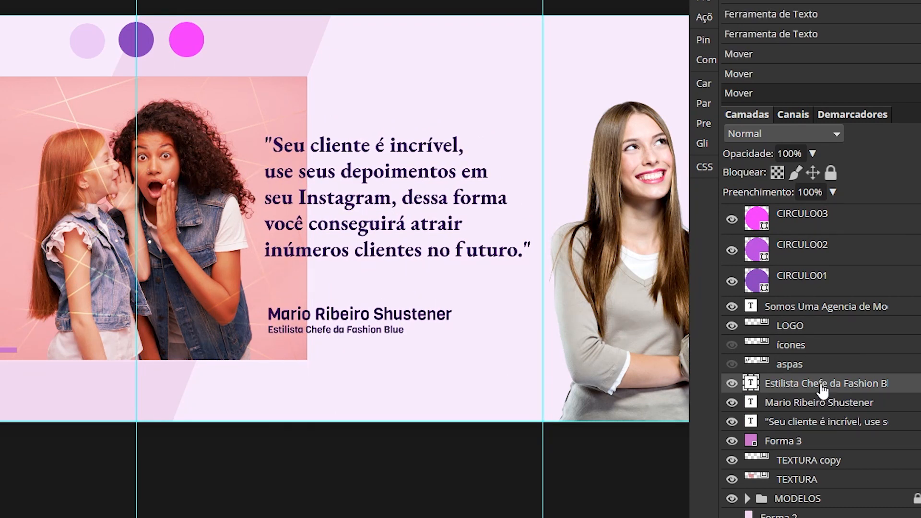
left_click(818, 405, "shift")
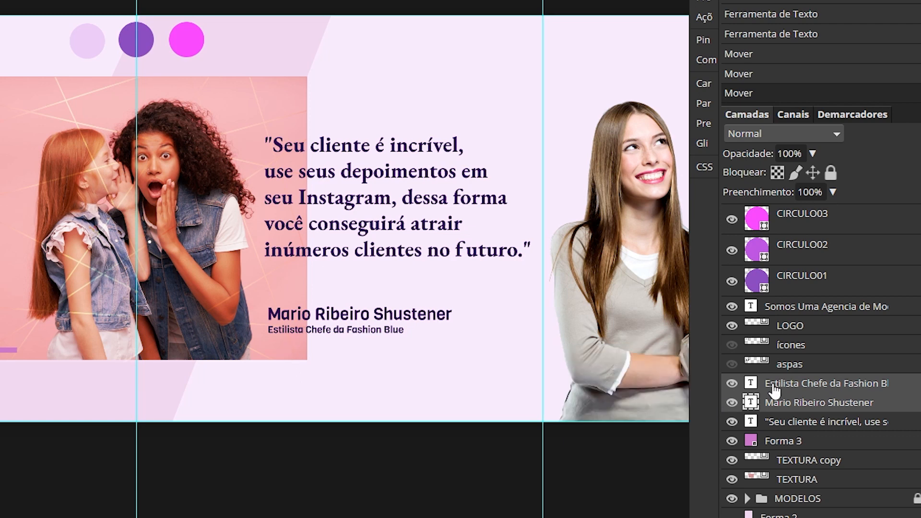
left_click_drag(117, 92, 51, 97)
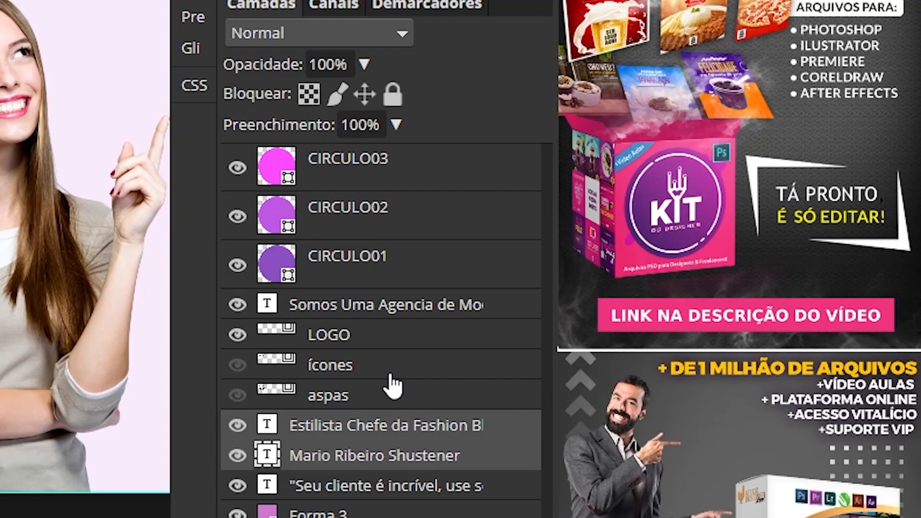
- Show the aspas layer, move the quotation marks to the second slide, scale them down and place them above the testimonial
left_click(237, 395)
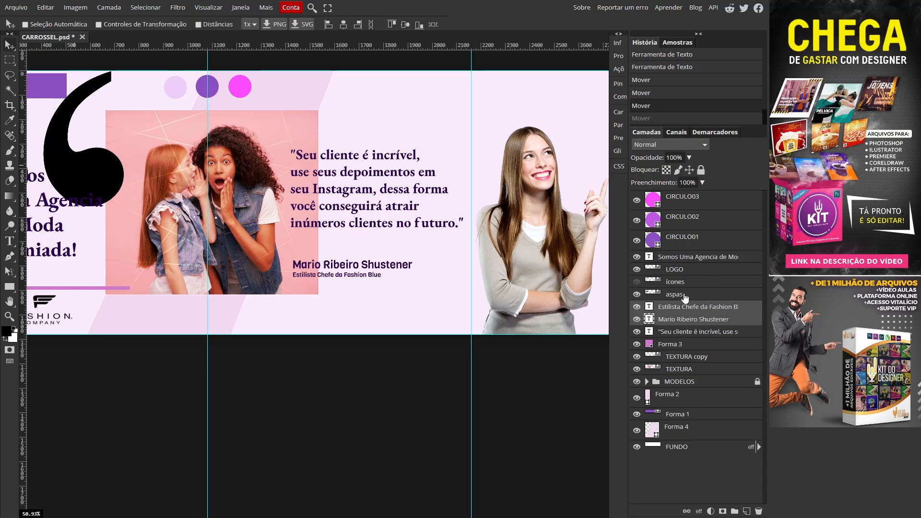
left_click(338, 404)
left_click_drag(52, 165, 384, 165)
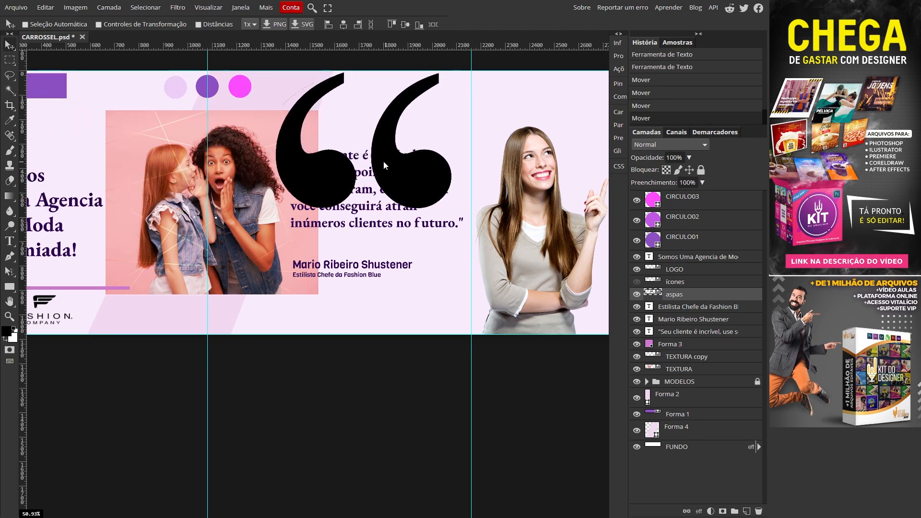
key("ctrl+alt+t")
left_click_drag(452, 73, 408, 124)
left_click_drag(381, 159, 386, 128)
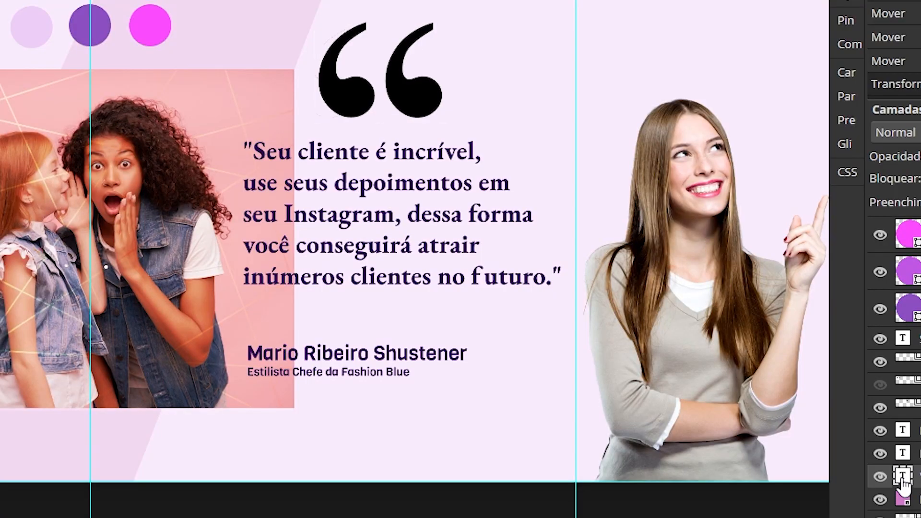
- Delete the opening and closing quotation marks from the testimonial text
double_click(903, 475)
left_click(254, 153)
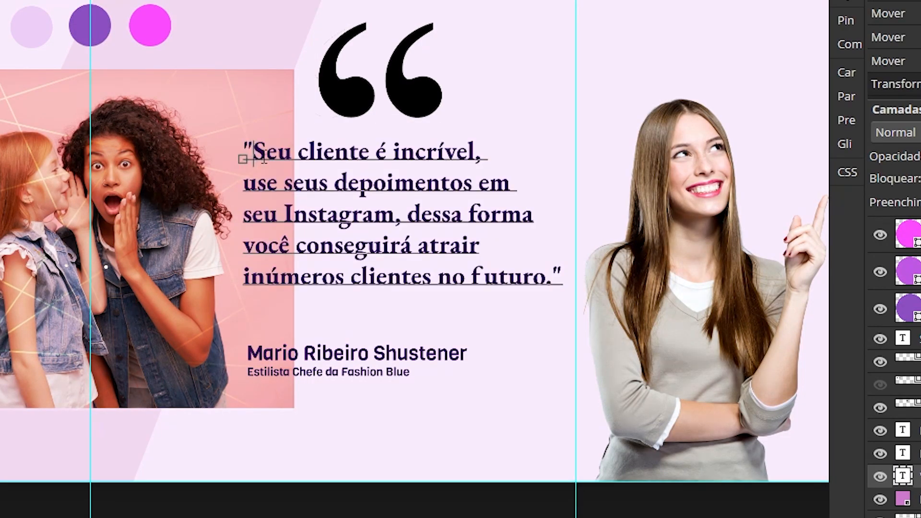
key("BackSpace")
left_click(561, 277)
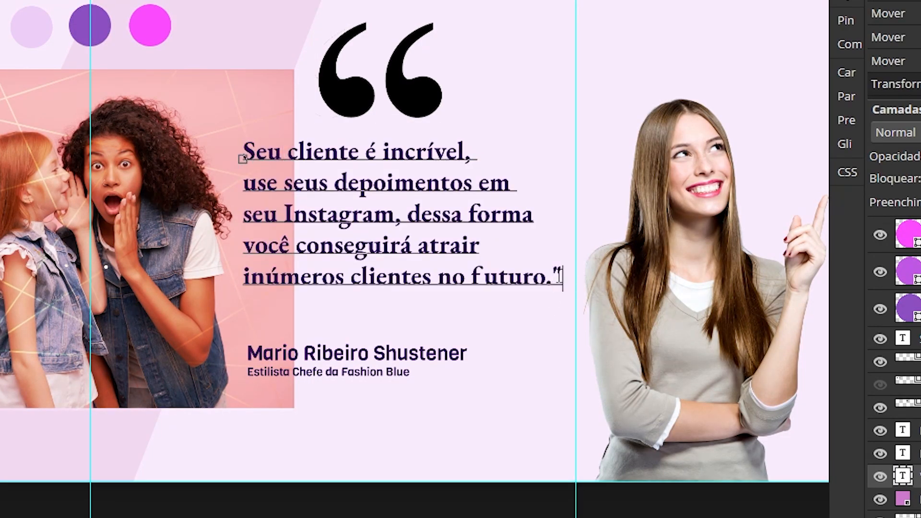
key("BackSpace")
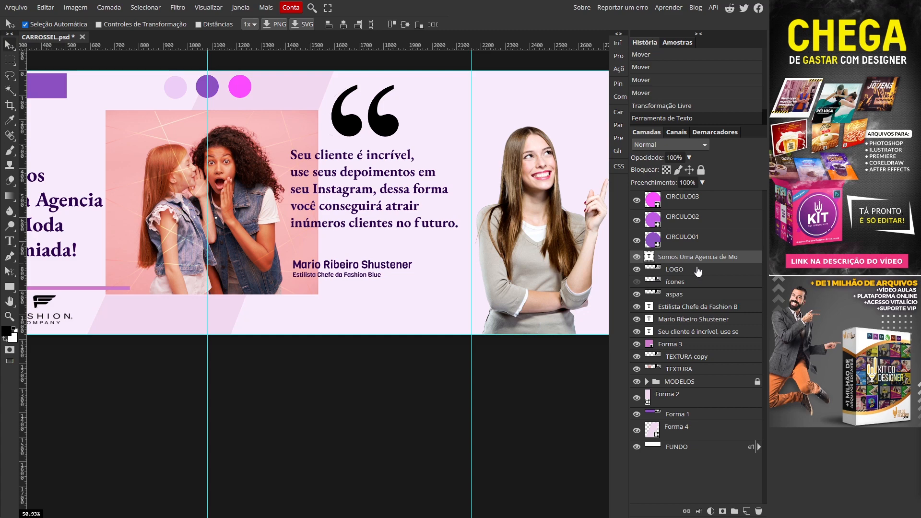
- Apply a colour overlay in pink fb4cff to the aspas layer, with Normal blend mode and 100% opacity
left_click(689, 295)
double_click(696, 299)
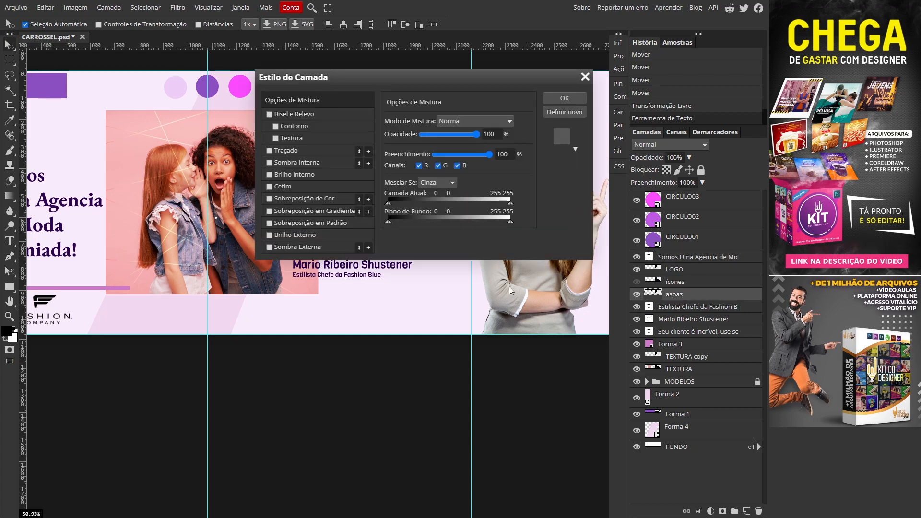
left_click(292, 199)
left_click(555, 135)
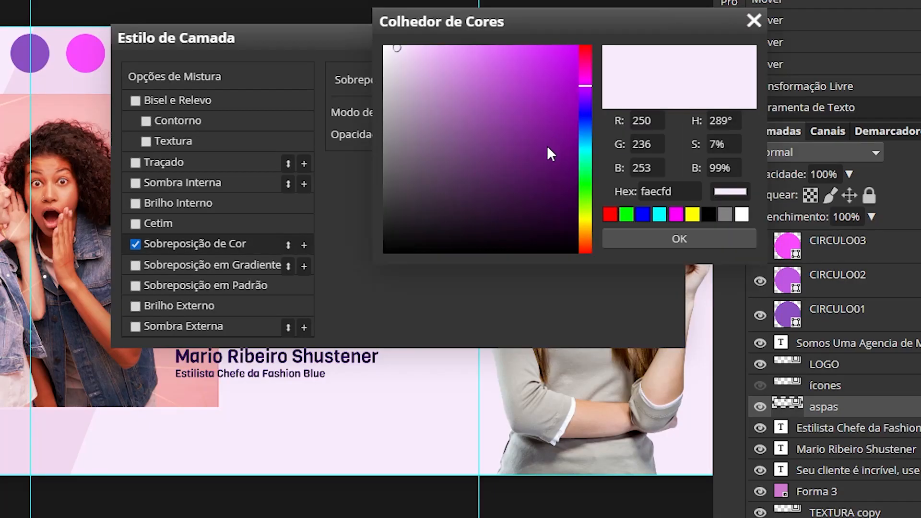
left_click(520, 47)
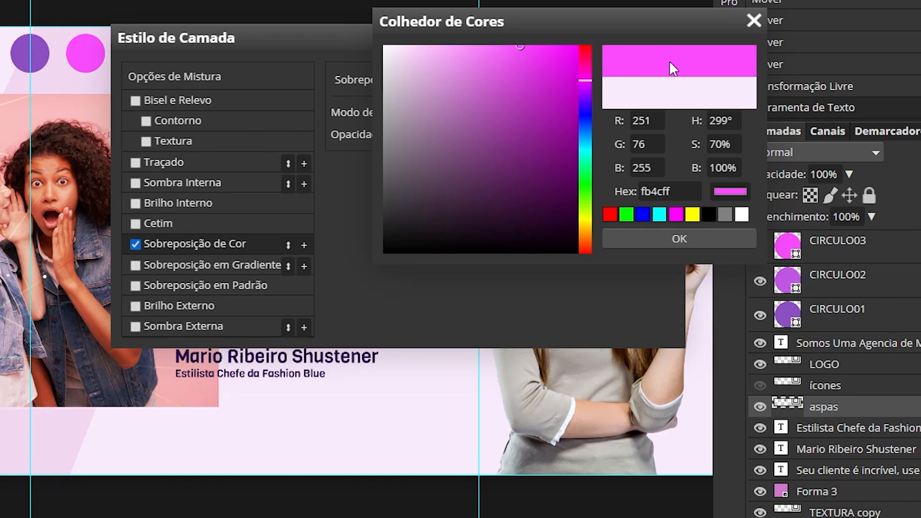
left_click(681, 237)
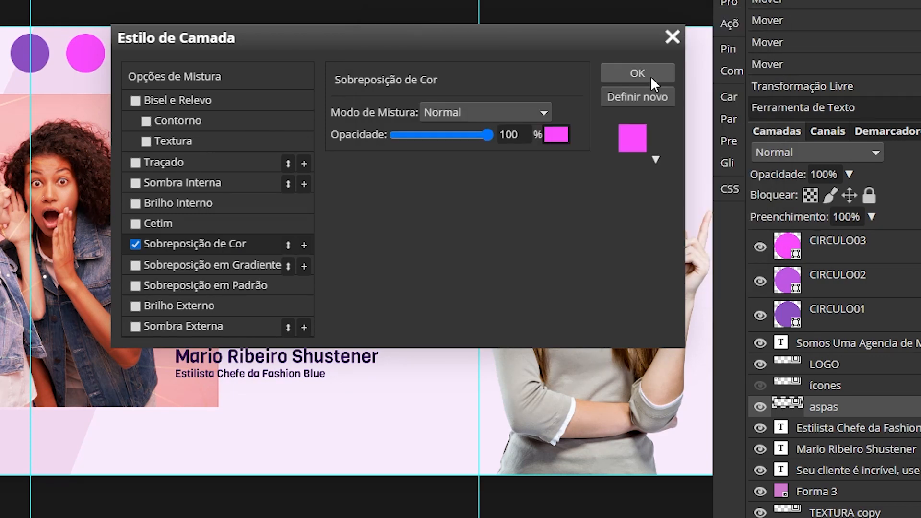
left_click(650, 76)
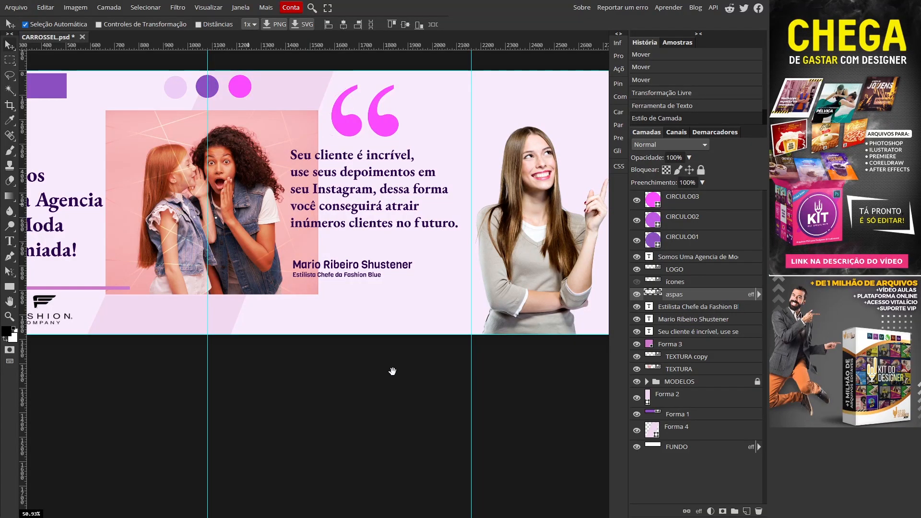
left_click_drag(393, 371, 431, 290)
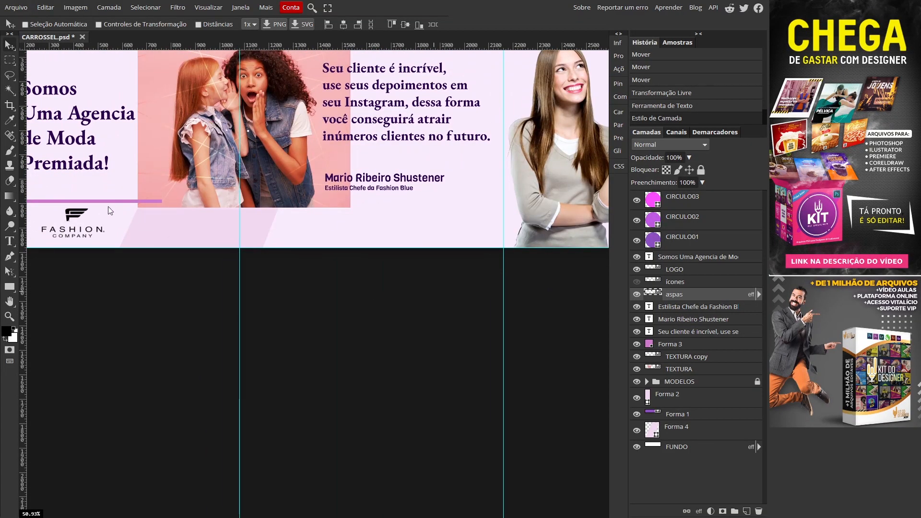
left_click_drag(312, 345, 317, 379)
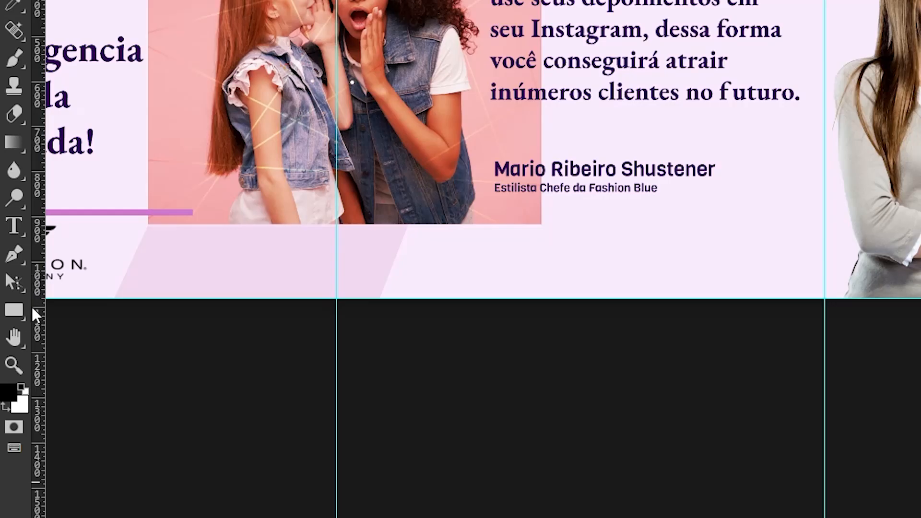
- Draw a thin rectangle about 570 px wide and 18 px high between the testimonial and the client's name
right_click(19, 309)
left_click(126, 309)
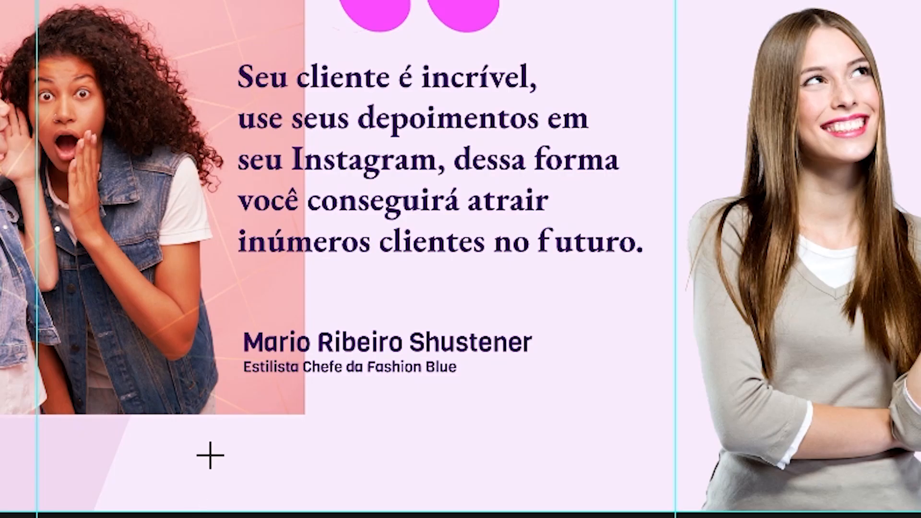
left_click_drag(305, 291, 642, 299)
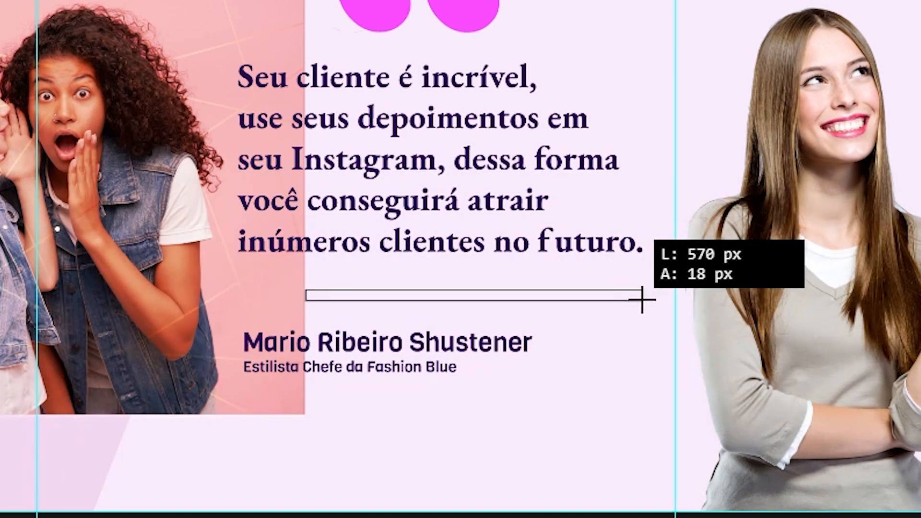
left_click_drag(642, 299, 642, 300)
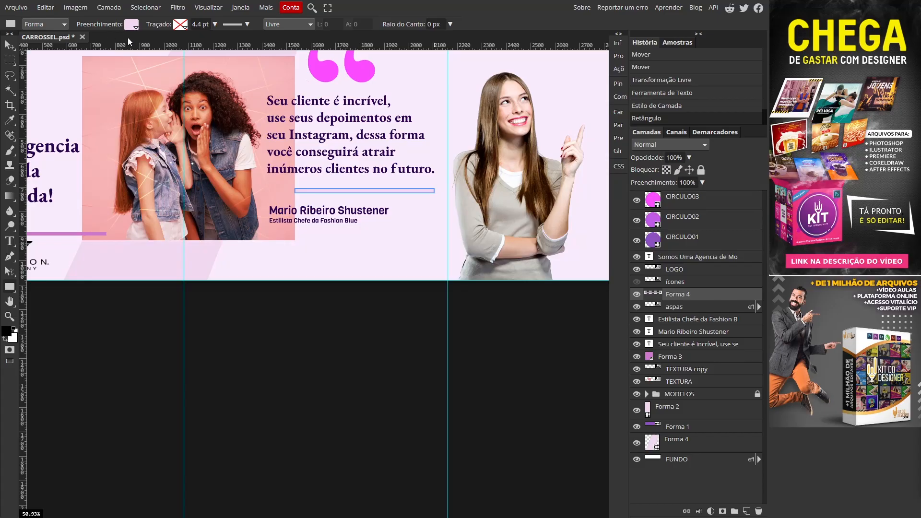
- Set the fill of the thin rectangle under the testimonial to a bright magenta
left_click(132, 27)
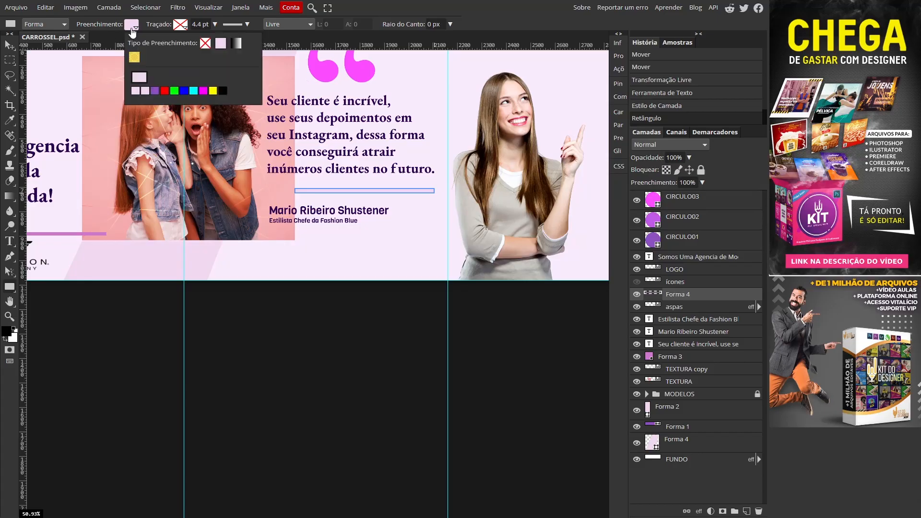
left_click(139, 77)
left_click_drag(526, 98, 481, 85)
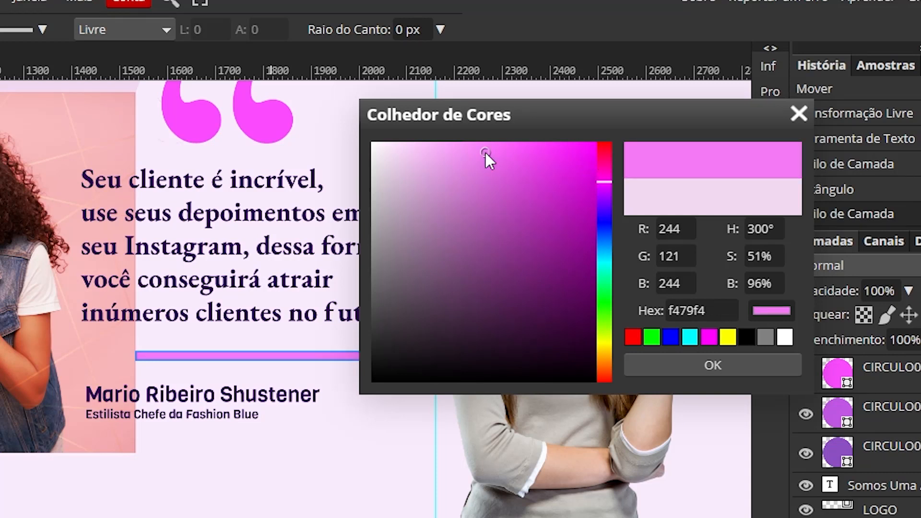
left_click_drag(502, 149, 517, 148)
left_click_drag(606, 181, 606, 183)
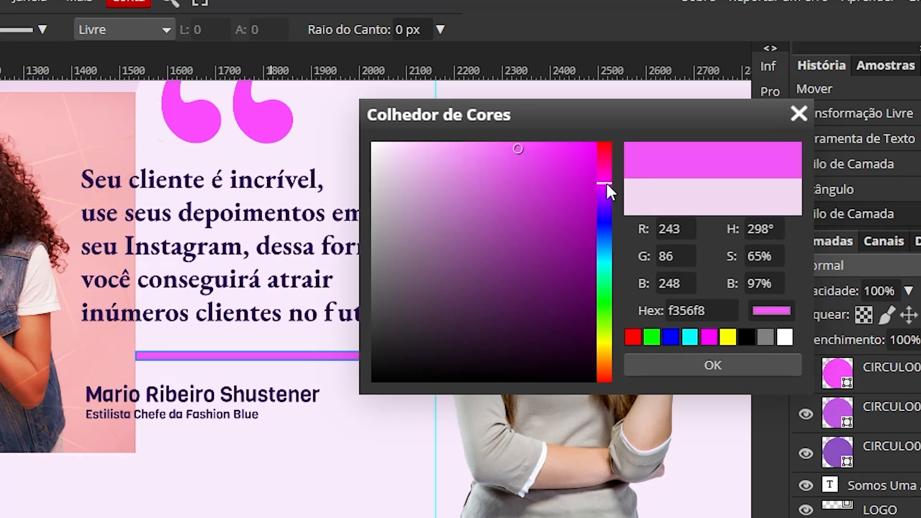
left_click_drag(591, 148, 604, 136)
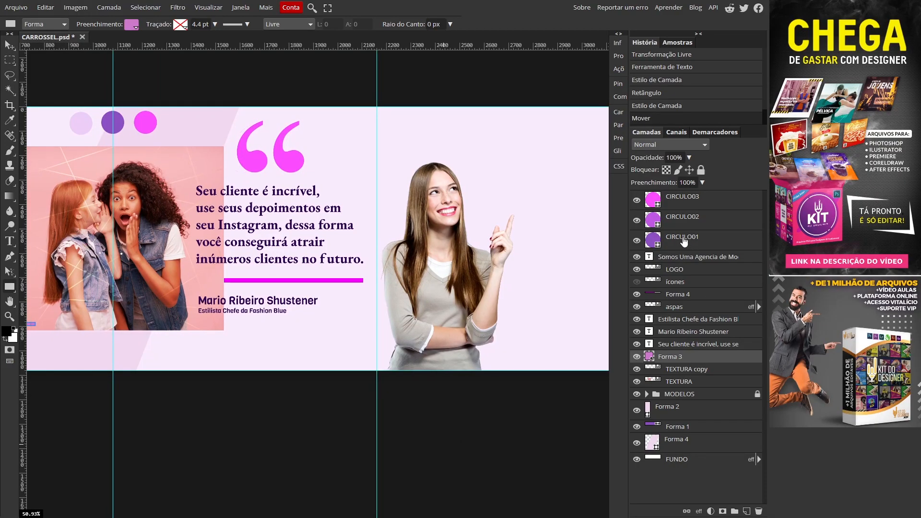
- Group the CIRCULO01, CIRCULO02 and CIRCULO03 layers and name the group CIRCULOS
left_click(684, 241)
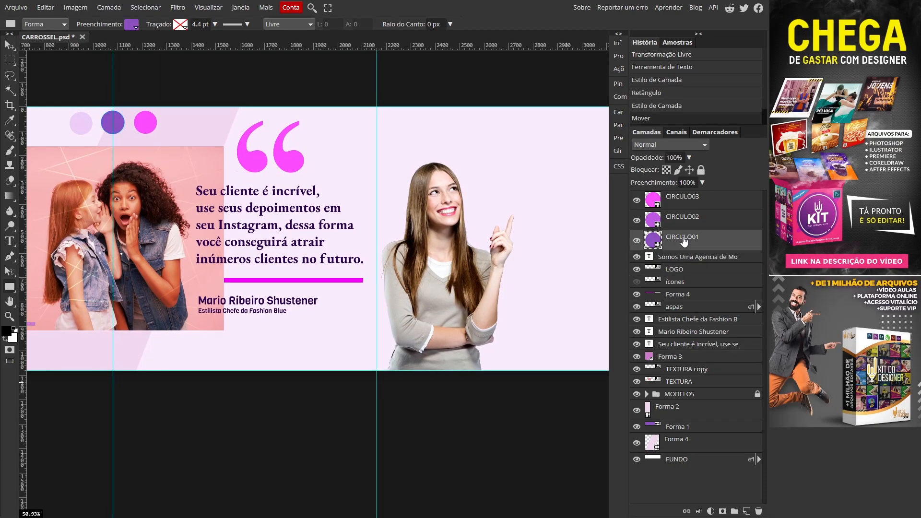
left_click(685, 202, "shift")
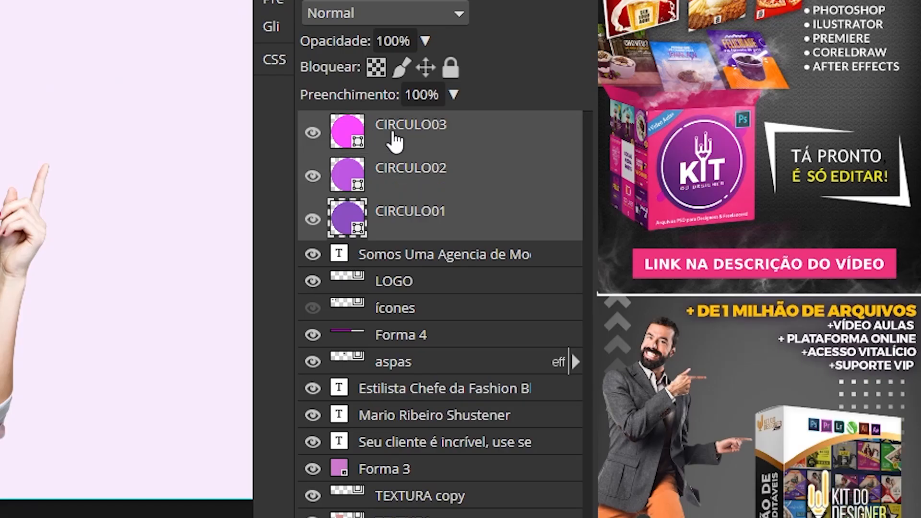
left_click(458, 233)
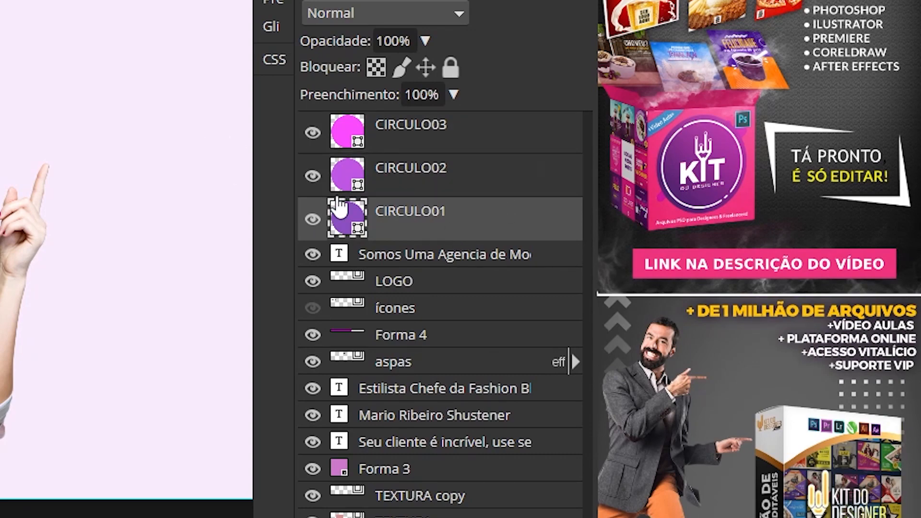
left_click(410, 122, "shift")
left_click(523, 502)
double_click(422, 126)
type("CIRCULOS")
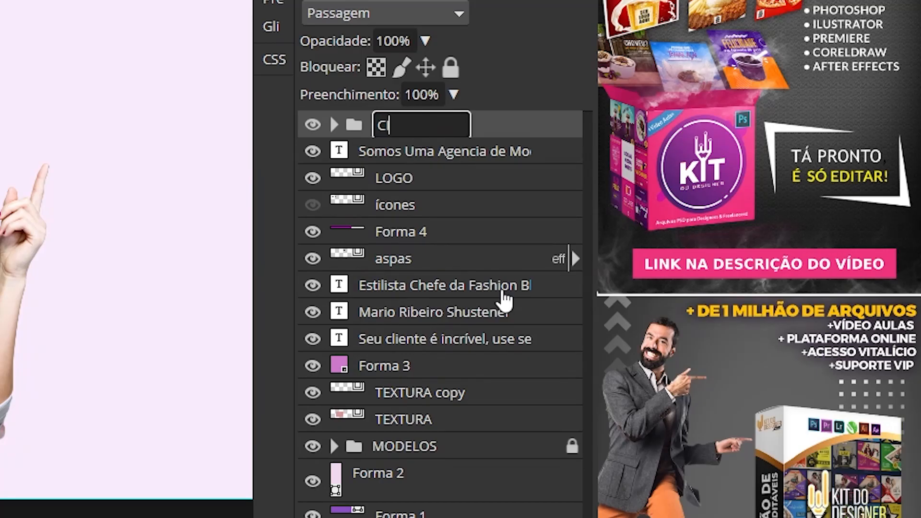
key("Return")
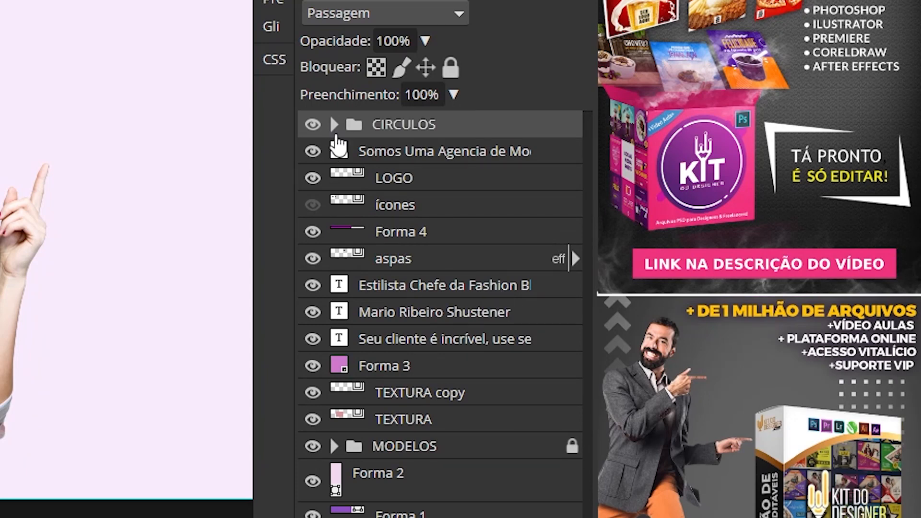
left_click(334, 124)
left_click(312, 124)
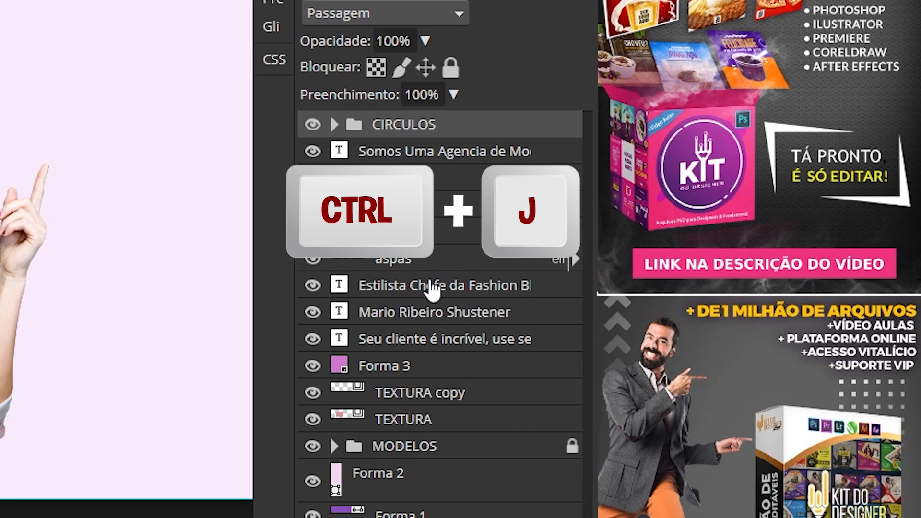
- Duplicate the CIRCULOS group and place the copy across the boundary of the second and third slides, over the model's folded arm
key("ctrl+j")
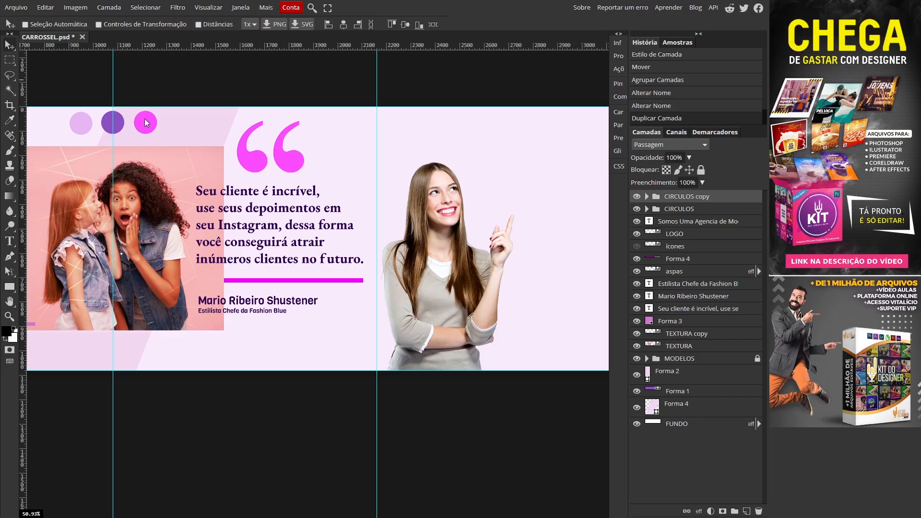
left_click_drag(192, 176, 427, 327)
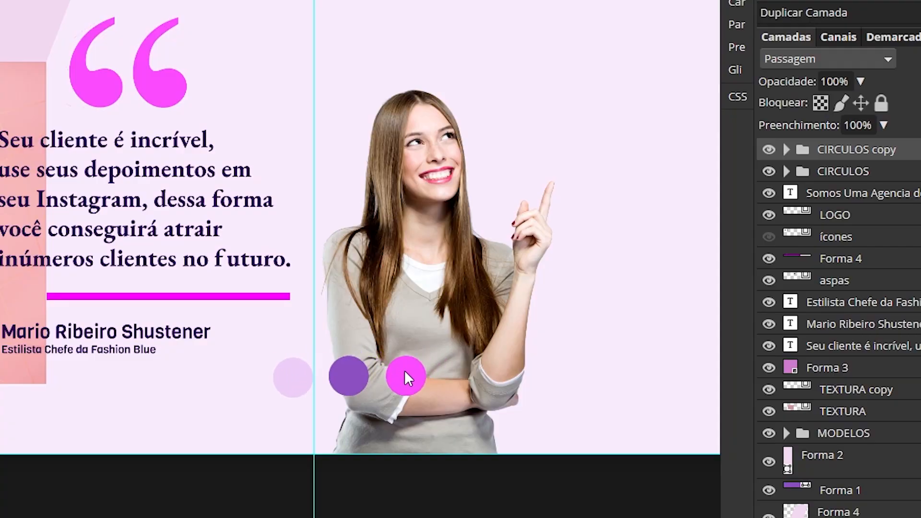
left_click_drag(405, 378, 403, 393)
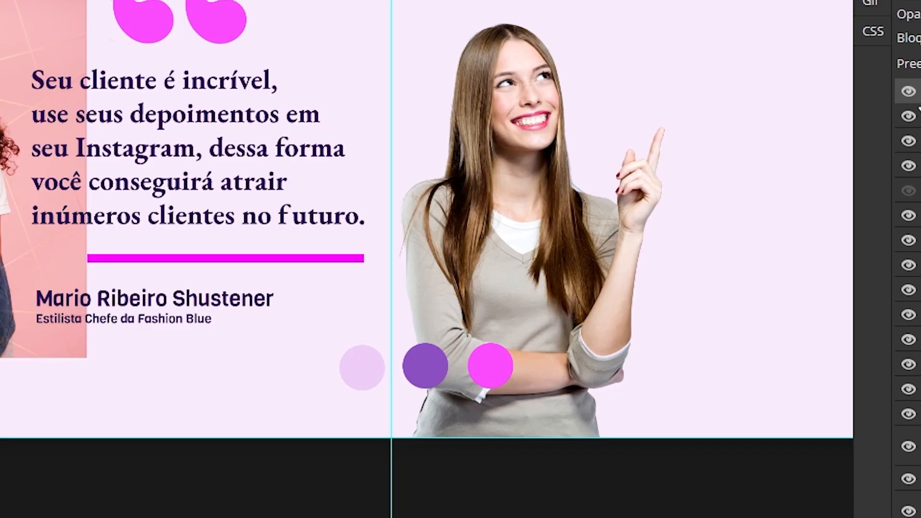
- Shift the purple and pink circles of the CIRCULOS copy group to the right, away from the pale circle
left_click(646, 196)
left_click(675, 212)
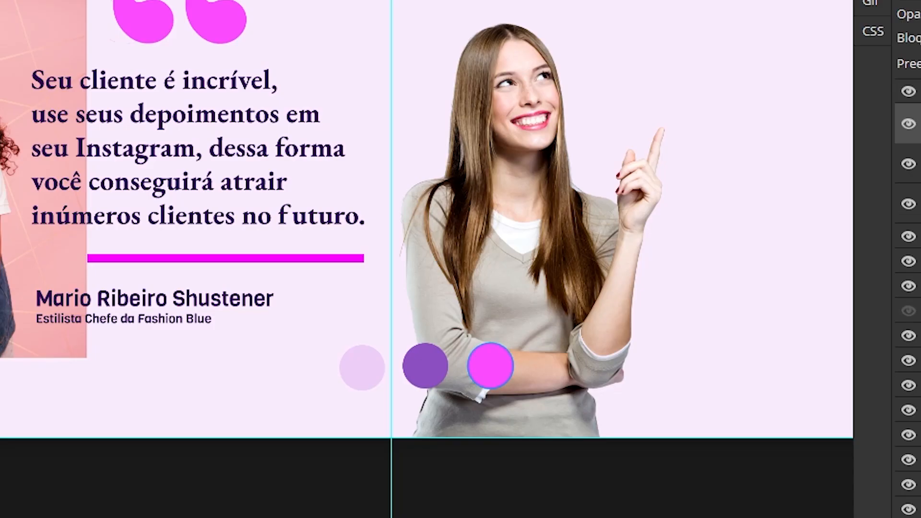
left_click(444, 363, "shift")
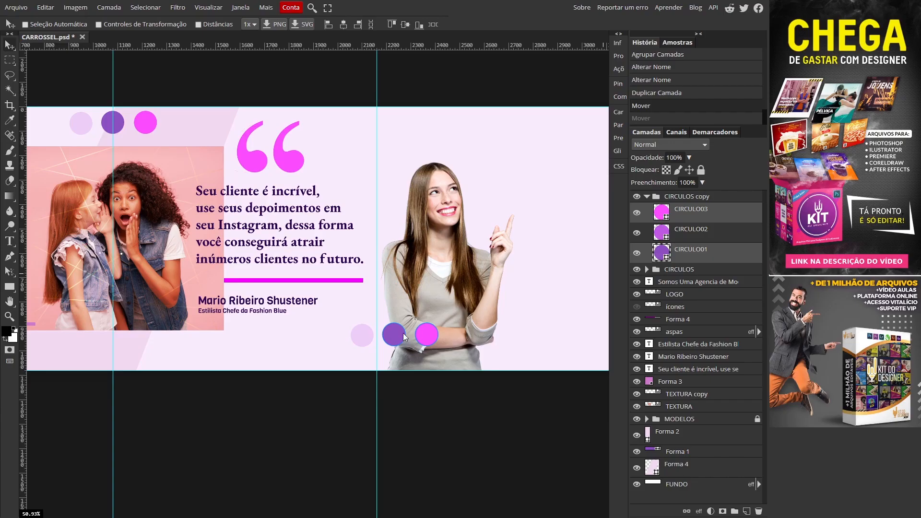
left_click_drag(436, 335, 444, 335)
- Try moving the pink circle of the CIRCULOS copy group farther right, and undo that move
left_click(684, 215)
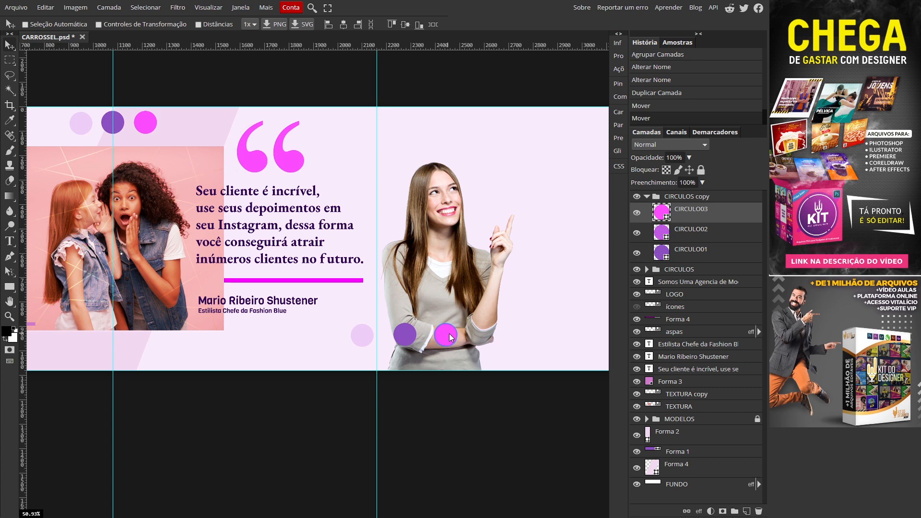
left_click_drag(456, 333, 451, 333)
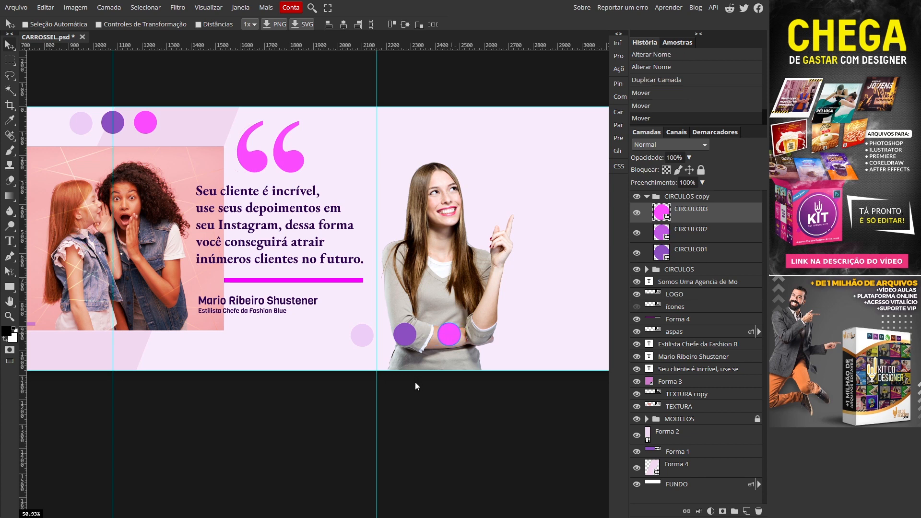
scroll(497, 401, "right", 5)
key("ctrl+z")
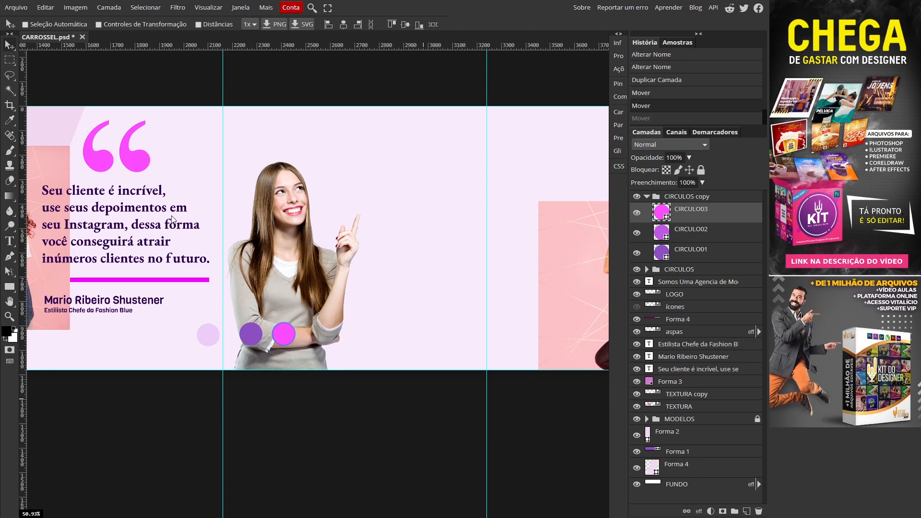
- Duplicate the Forma 2 rectangle and move the copy to the third slide, behind the model at the slide boundary
left_click_drag(168, 417, 446, 399)
left_click(637, 435)
left_click(637, 436)
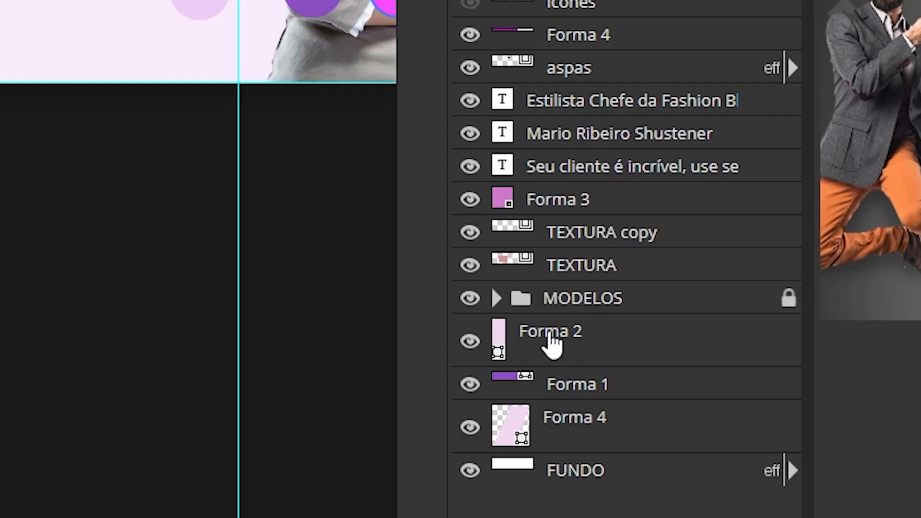
left_click(595, 350)
key("ctrl+j")
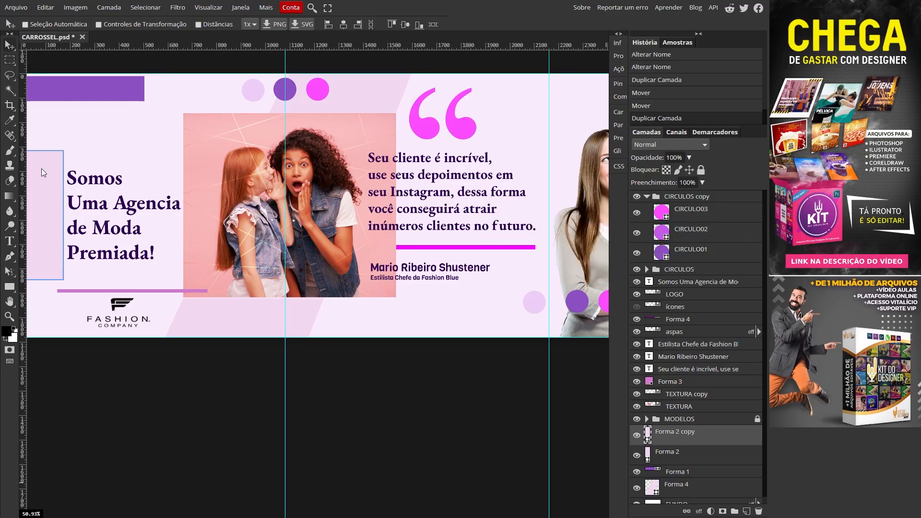
left_click_drag(372, 225, 563, 167)
left_click_drag(555, 273, 303, 306)
- Widen the Forma 2 copy, stretch its height to about 124%, and position it behind the model's head and shoulder
key("ctrl+alt+t")
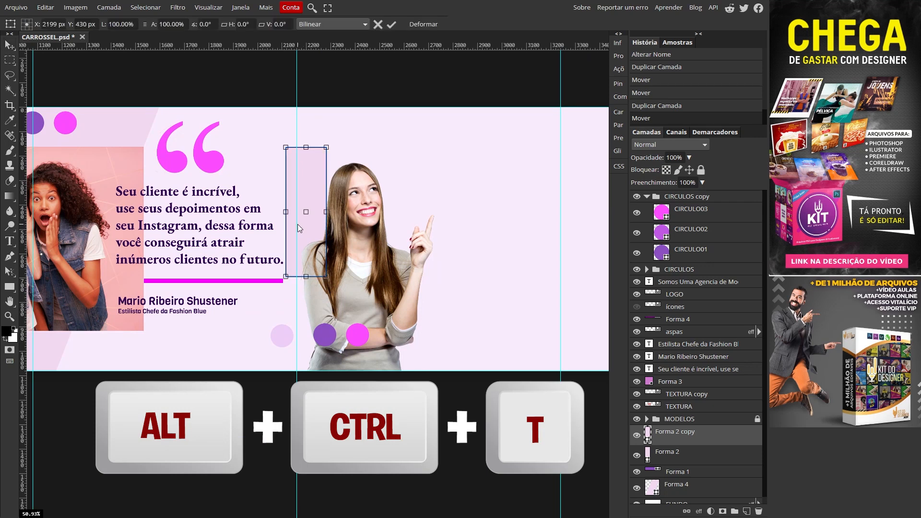
left_click_drag(326, 212, 357, 212)
left_click_drag(321, 277, 321, 307)
left_click_drag(322, 278, 324, 288)
mouse_move(358, 238)
left_mouse_down()
mouse_move(383, 239)
mouse_move(359, 238)
left_mouse_up()
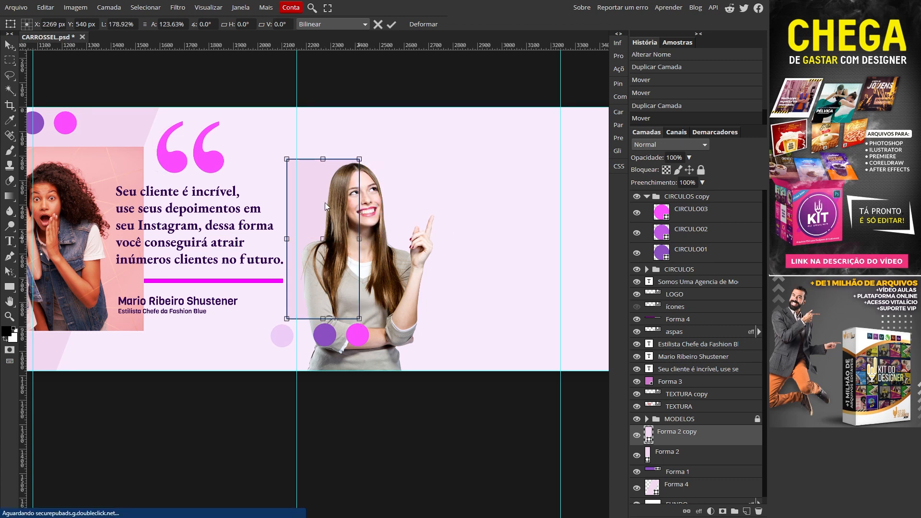
left_click_drag(325, 203, 324, 209)
left_click_drag(341, 301, 341, 298)
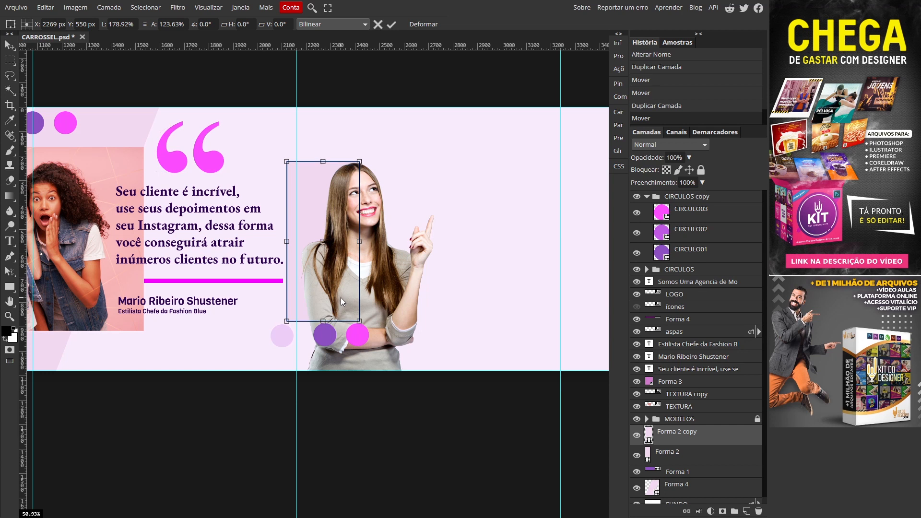
mouse_move(359, 241)
left_mouse_down()
mouse_move(380, 242)
mouse_move(357, 241)
left_mouse_up()
left_click_drag(311, 209, 311, 210)
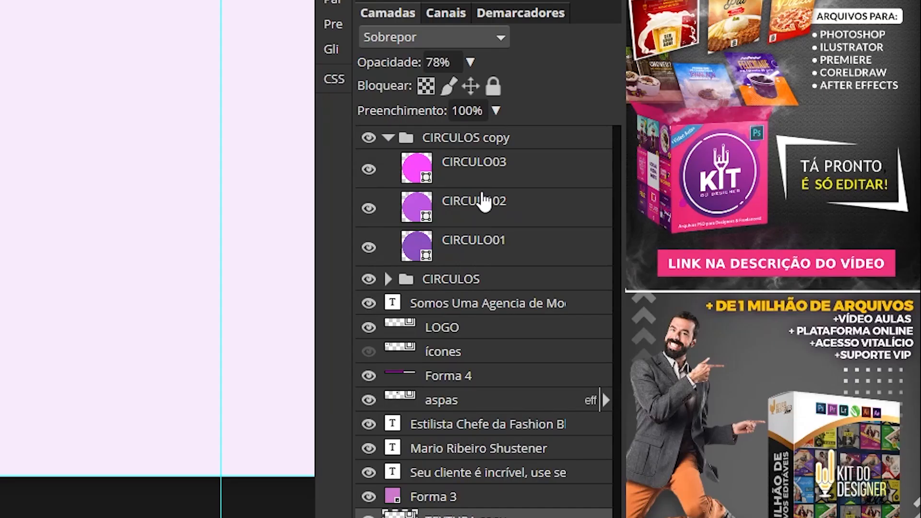
- Move CIRCULO03 in the CIRCULOS copy group to the right to even out the spacing of the three circles
left_click(476, 169)
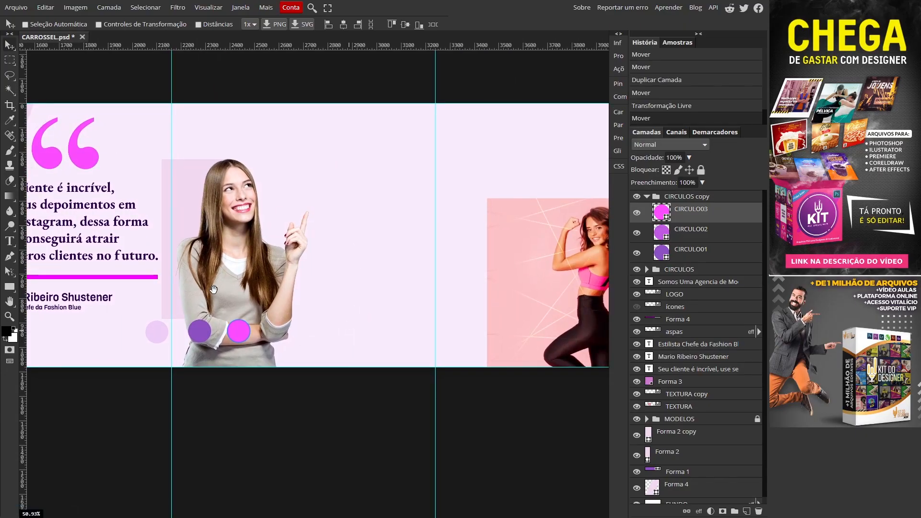
scroll(336, 240, "left", 5)
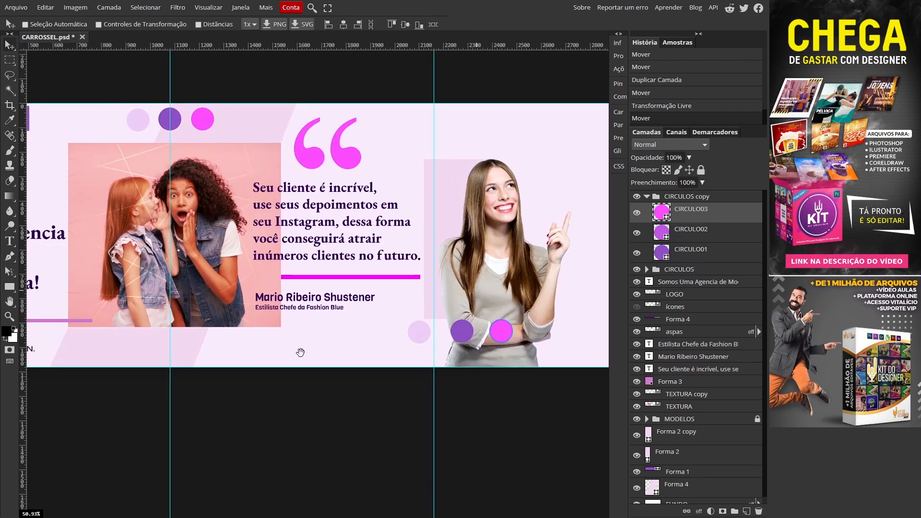
scroll(302, 345, "left", 3)
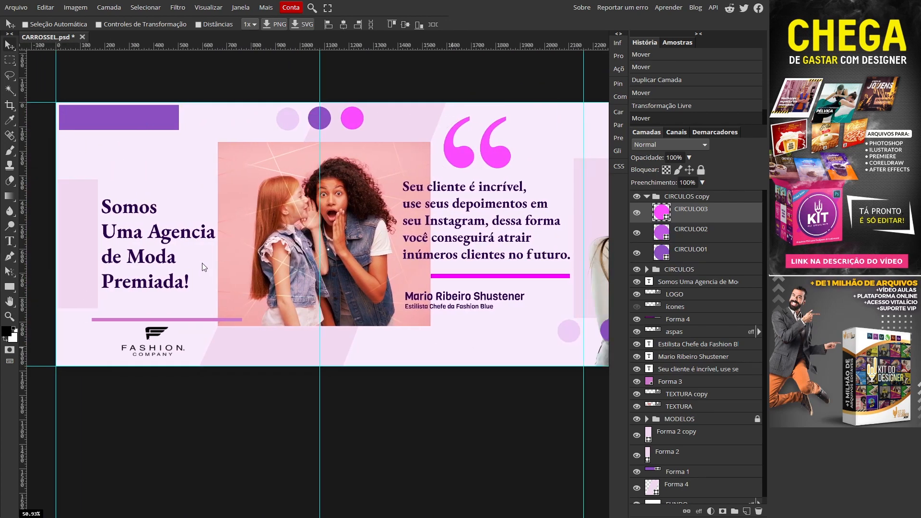
scroll(493, 302, "right", 5)
scroll(223, 299, "right", 4)
left_click_drag(224, 299, 251, 304)
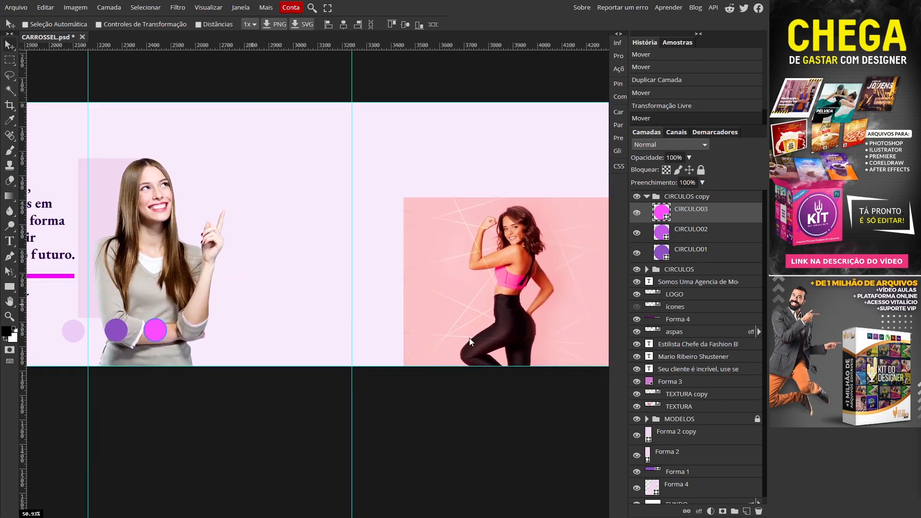
- Duplicate the CIRCULOS copy group and place the new circles across the boundary between the third and fourth slides
left_click(647, 197)
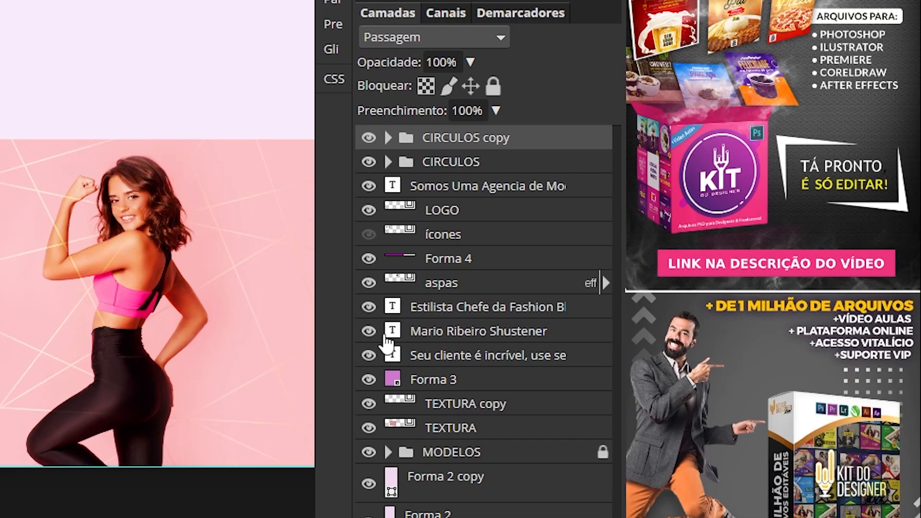
key("ctrl+j")
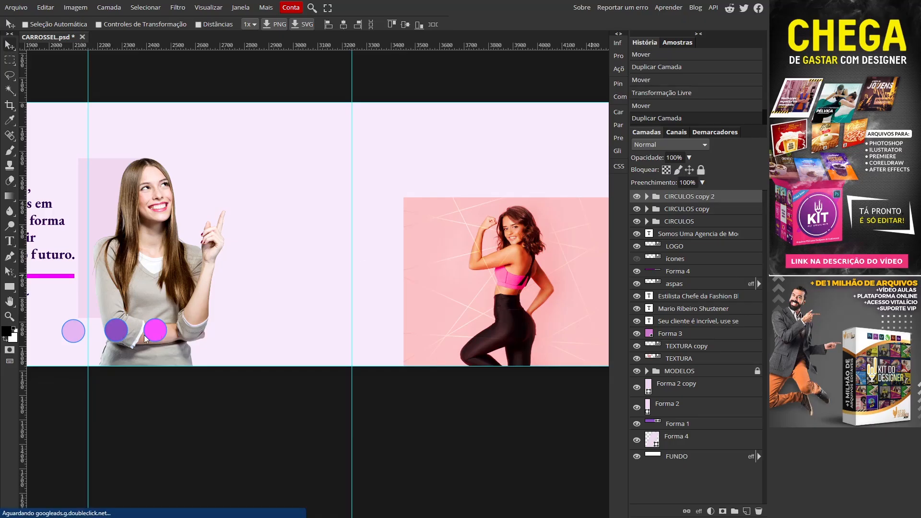
left_click_drag(120, 335, 358, 267)
left_click_drag(281, 340, 352, 360)
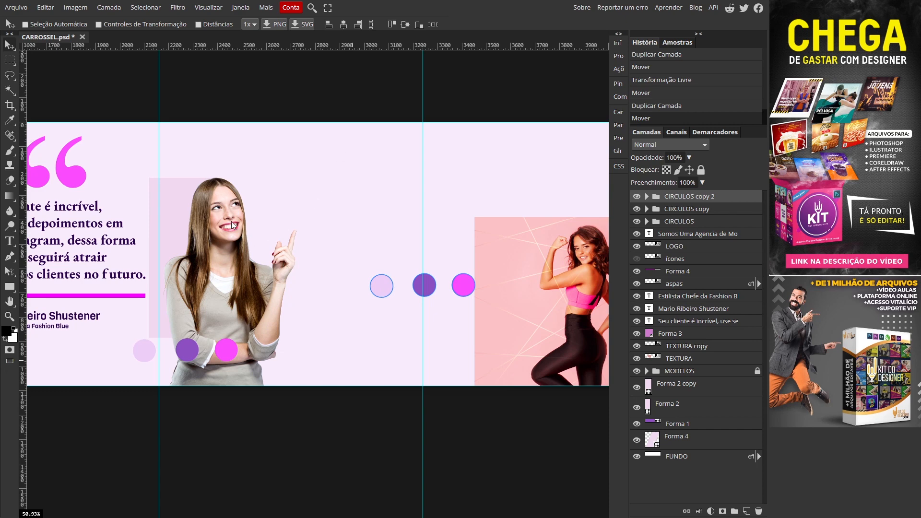
left_click_drag(315, 350, 282, 340)
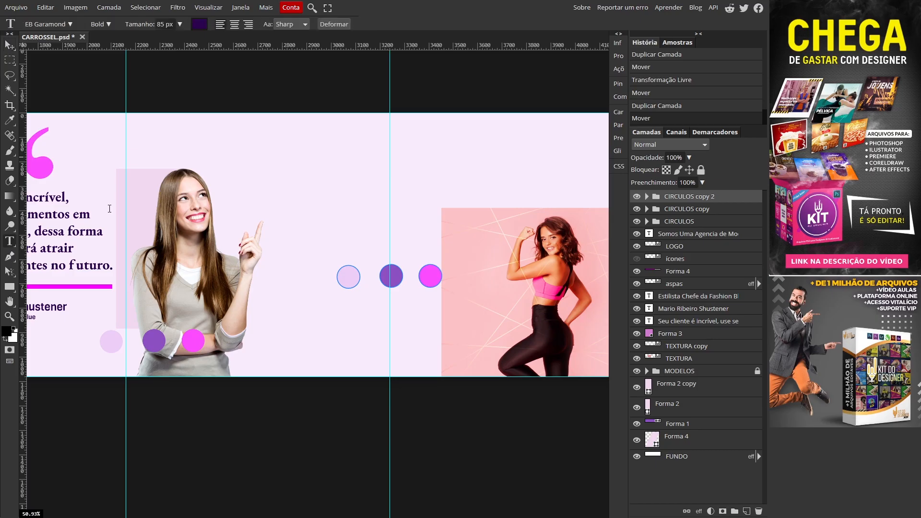
- Add the headline "Esta é a Nossa Mais Nova Coleção!" in two lines at the top of the third slide, beside the model
left_click(238, 153)
type("Esta é a Nossa Mais Nova Coleção!")
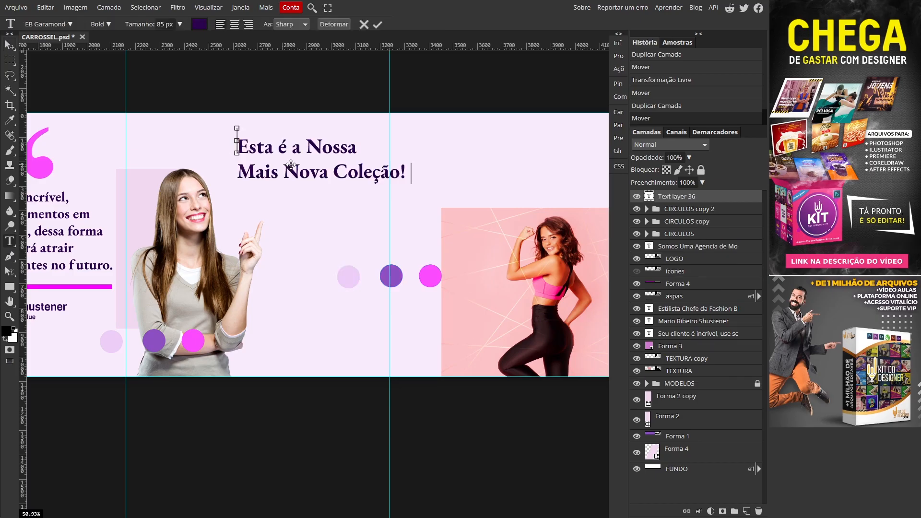
left_click(9, 45)
left_click_drag(306, 172, 281, 174)
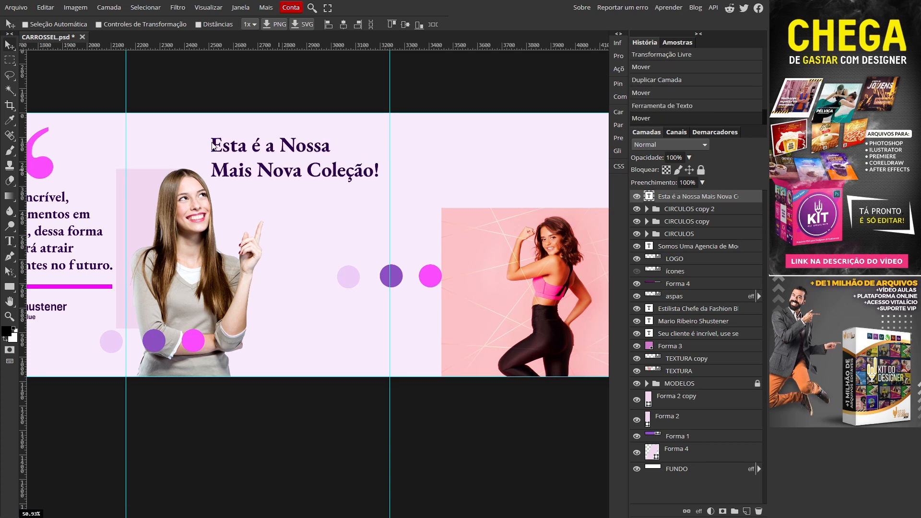
- Insert "Venha Conhecer" as a new first line of the third slide's headline
double_click(211, 148)
key("Left")
type("Venha")
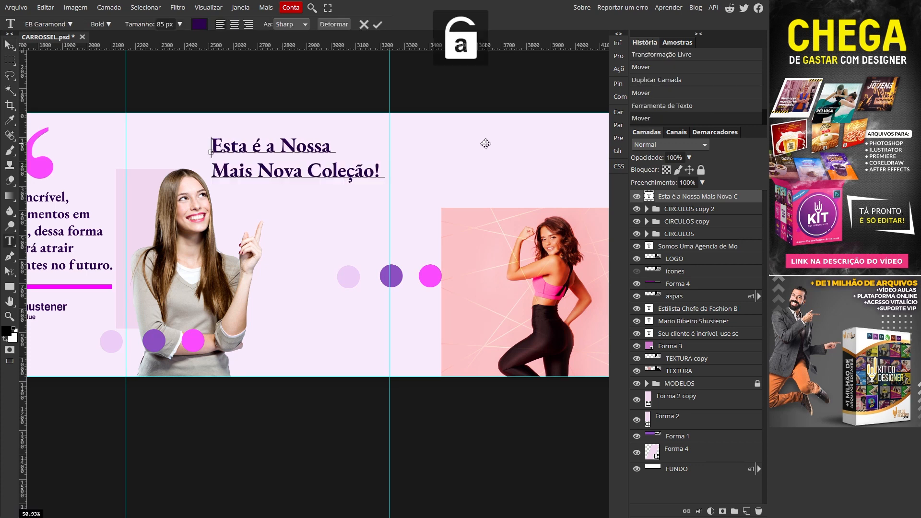
type(" Conhecer")
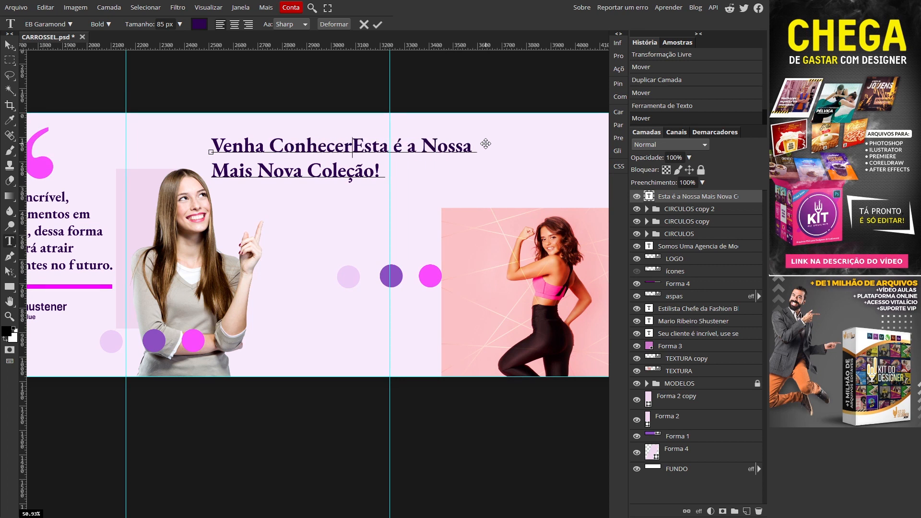
key("Return")
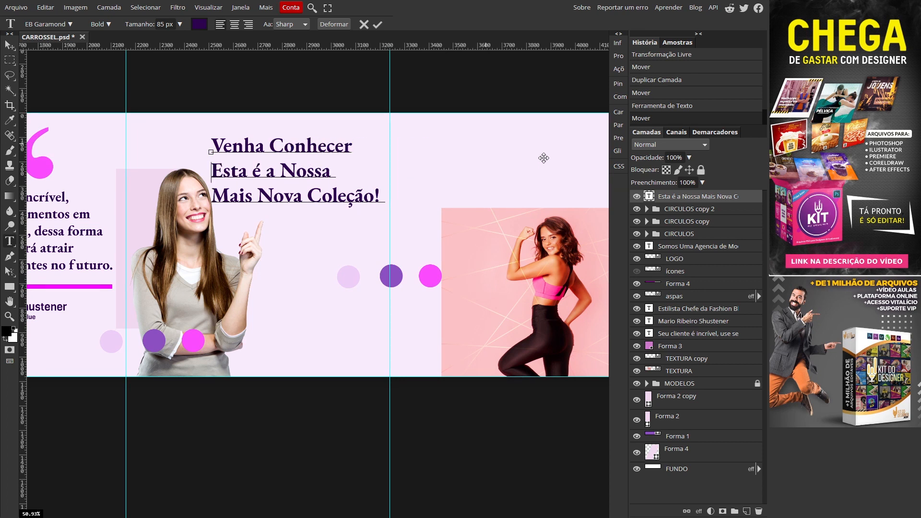
- Remove "Esta é" from the headline, rebreak the rest as "a Nossa Mais" and "Nova Coleção!", and shift the text slightly
left_click_drag(264, 171, 212, 171)
key("BackSpace")
key("End")
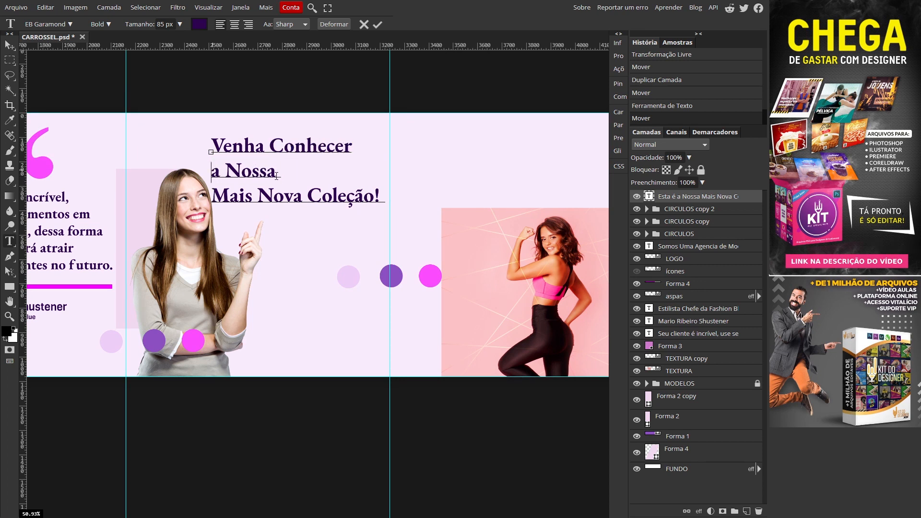
key("Delete")
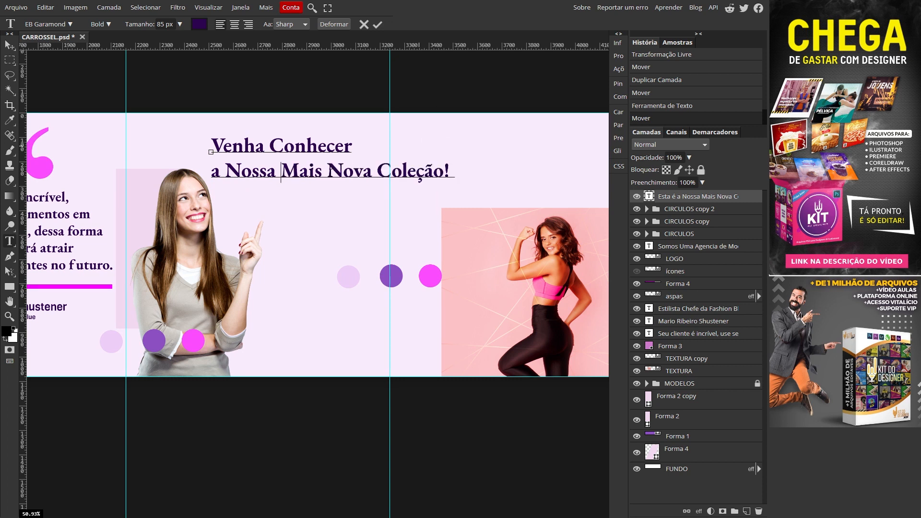
key("Return")
left_click(9, 46)
left_click_drag(264, 176, 273, 173)
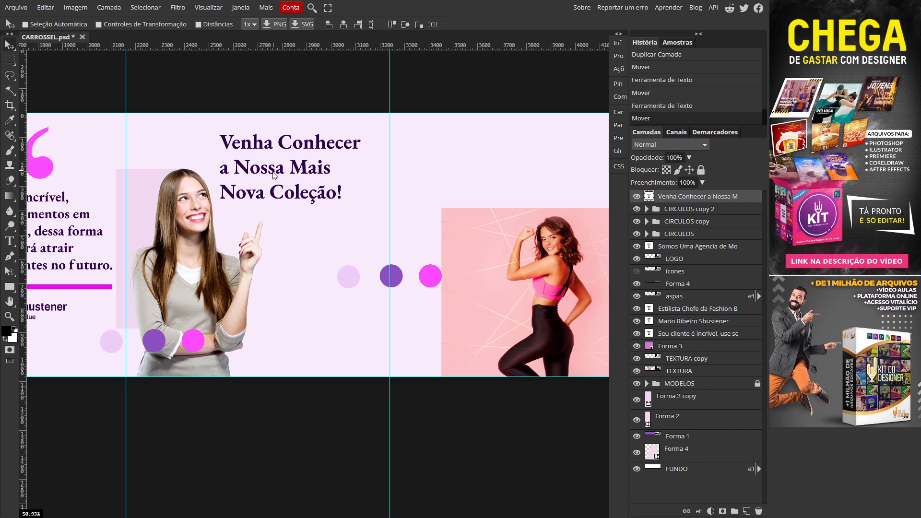
- Scale the third slide's headline to about 117% and position it above the model's raised hand
key("ctrl+alt+t")
left_click_drag(361, 203, 385, 216)
left_click_drag(286, 199, 303, 198)
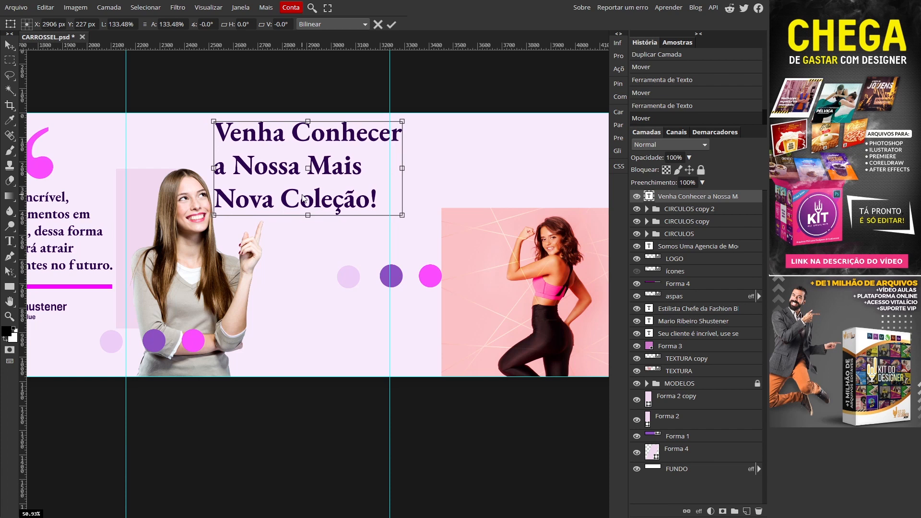
left_click_drag(402, 216, 390, 209)
left_click_drag(325, 182, 317, 188)
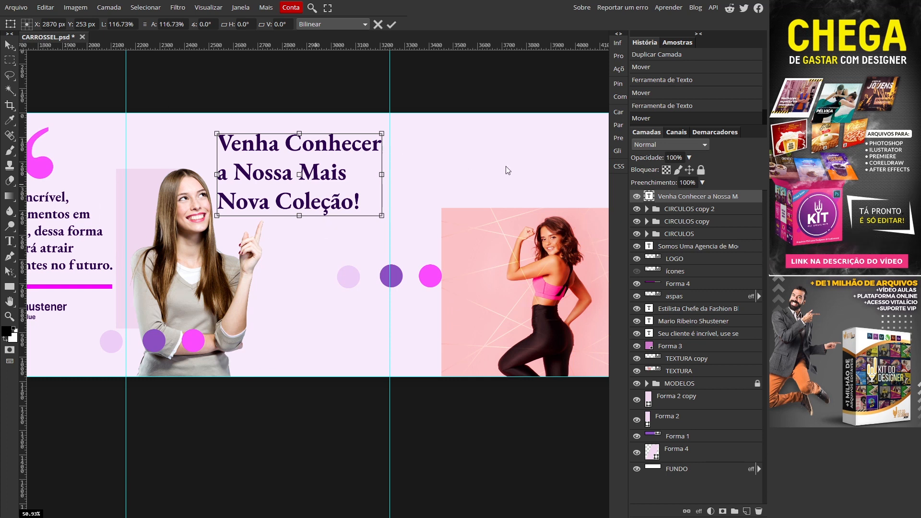
left_click_drag(457, 413, 388, 411)
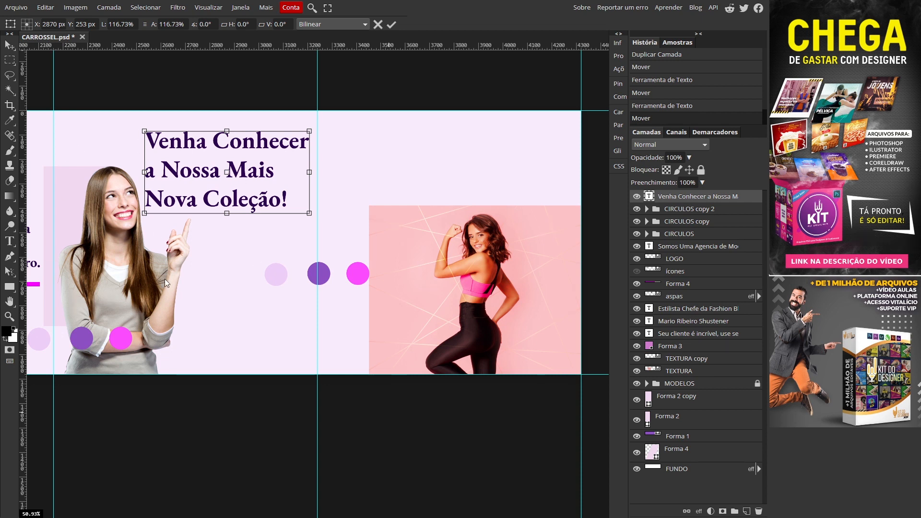
left_click_drag(432, 421, 364, 411)
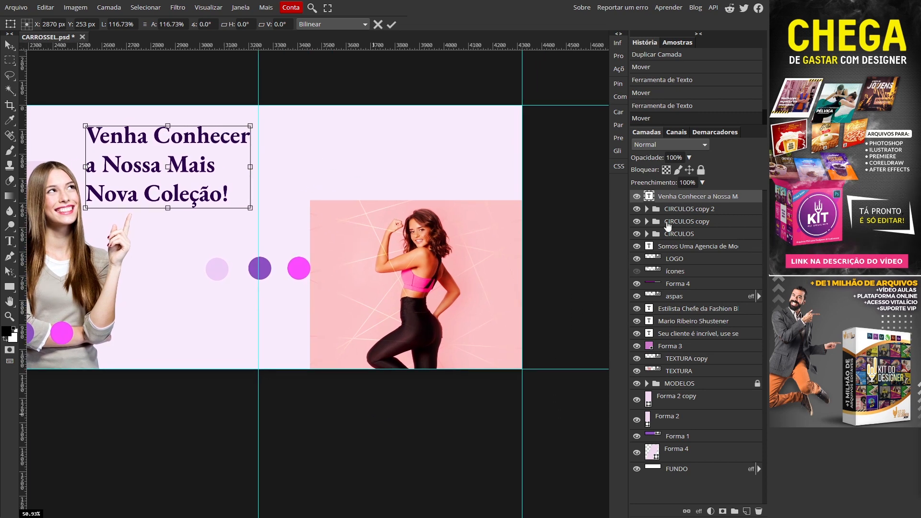
key("Return")
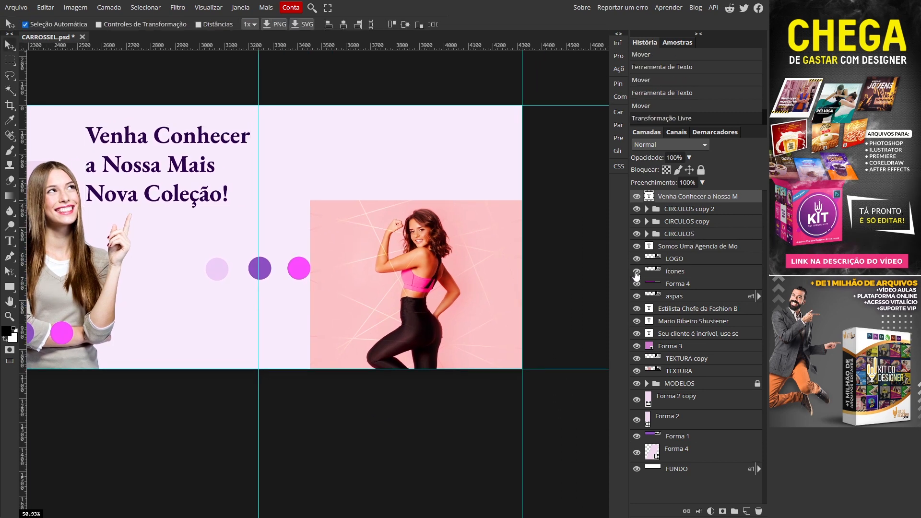
- Show the ícones layer and move the social media icons to the fourth slide, above the model photo
key("ctrl+0")
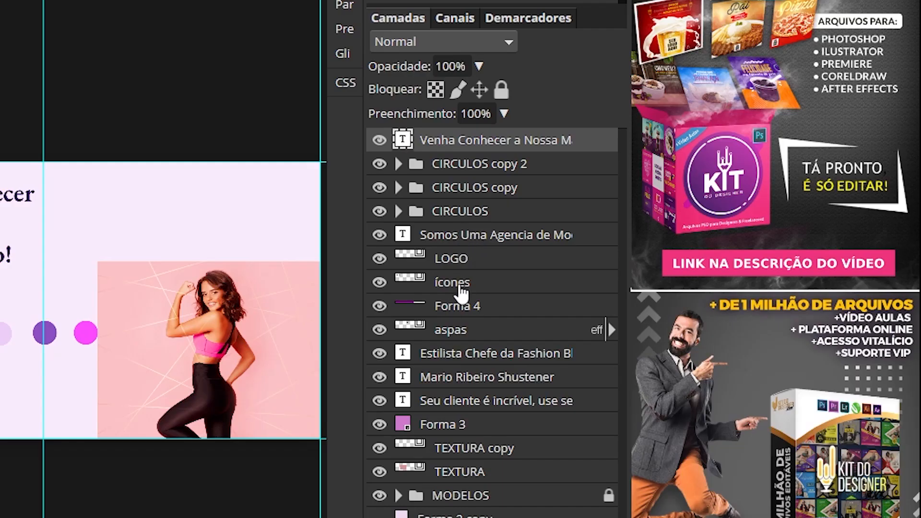
left_click(677, 272)
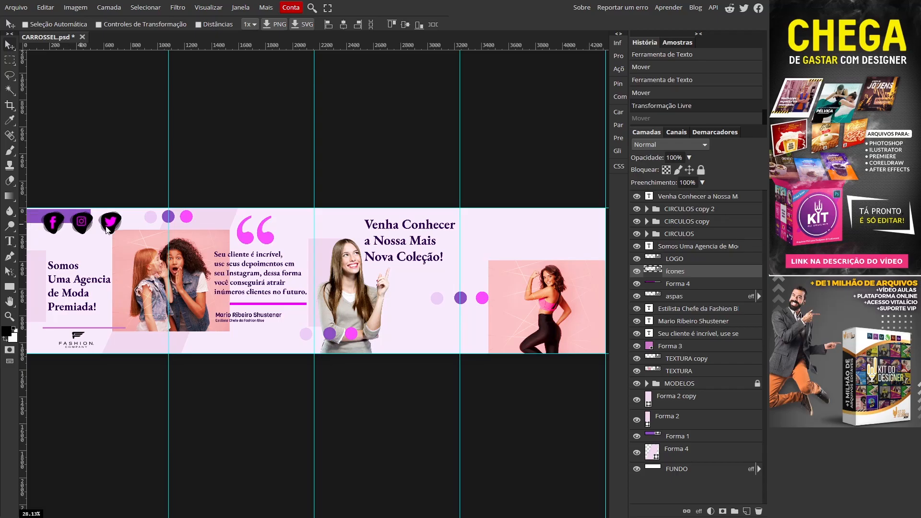
left_click_drag(76, 227, 546, 245)
key("space")
left_click_drag(511, 384, 352, 382)
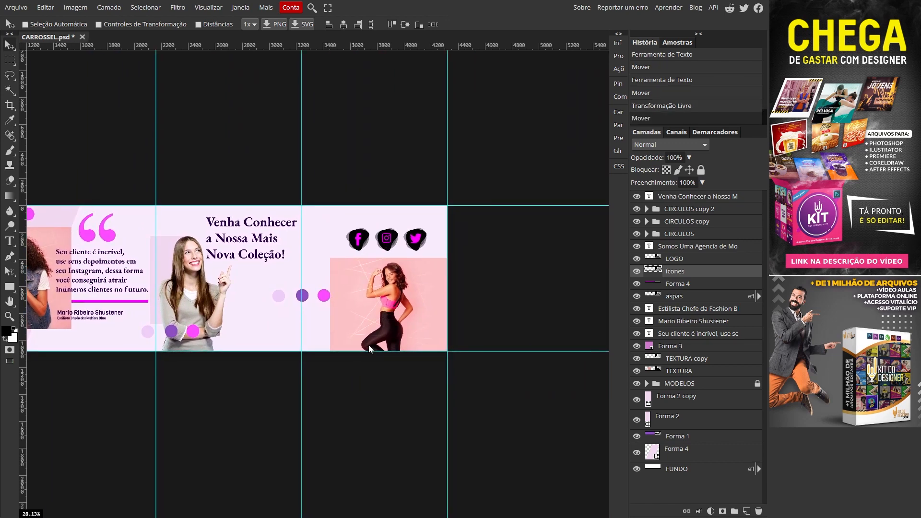
- Scale the social media icons to about 67% and place them just above the fourth slide's model photo
key("z")
left_click(399, 266)
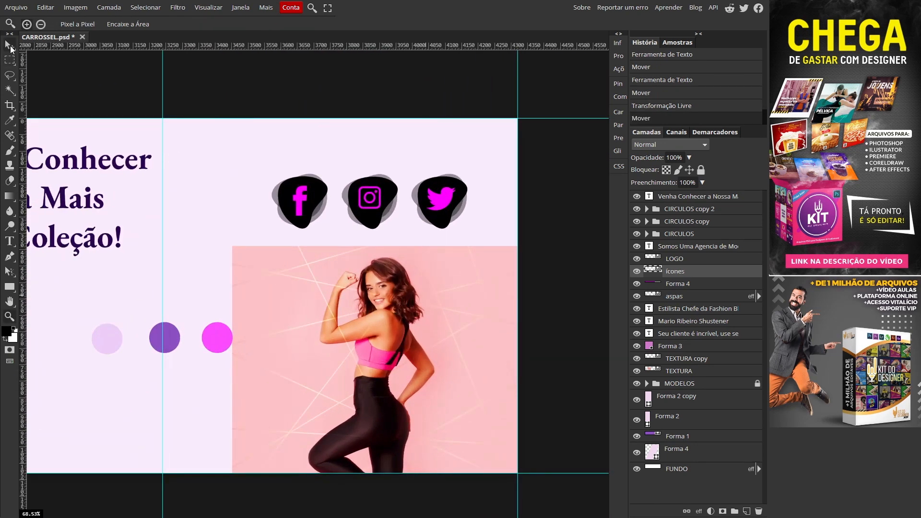
key("v")
left_click_drag(375, 214, 371, 220)
key("ctrl+alt+t")
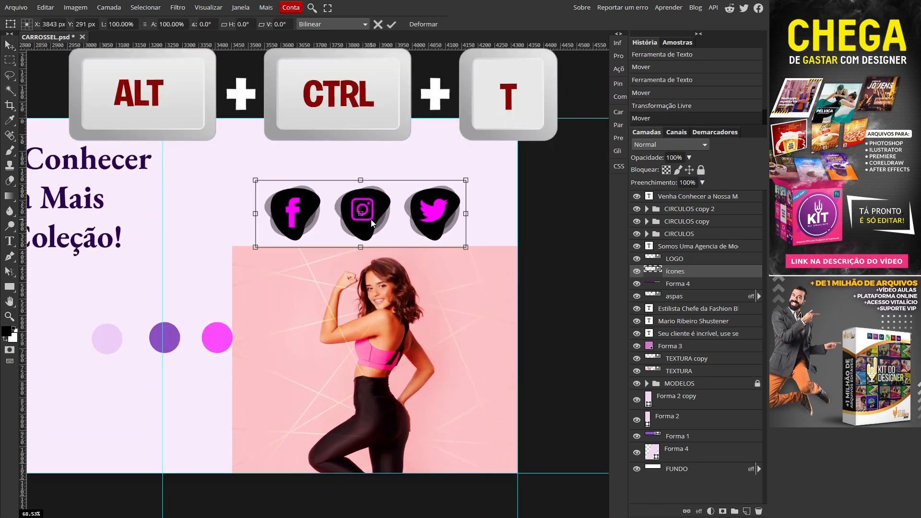
left_click_drag(468, 181, 430, 226)
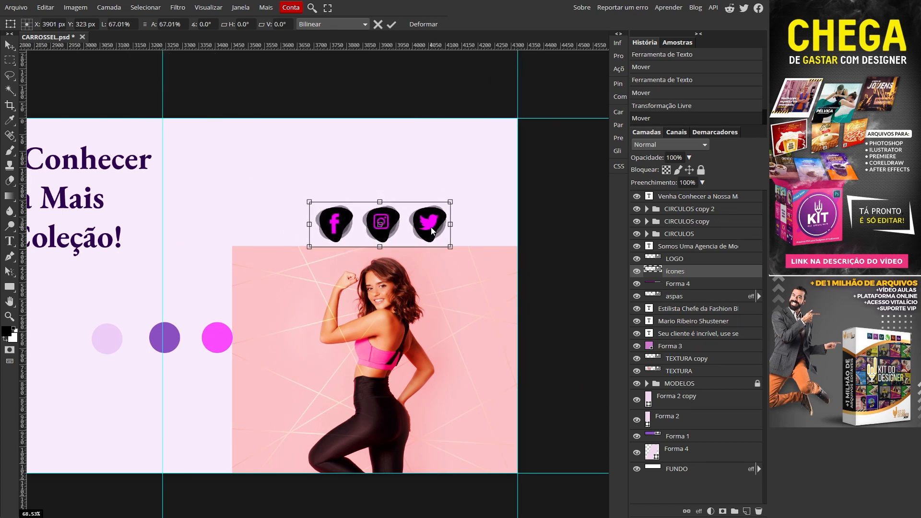
left_click(391, 24)
- Add the text "Obrigado" at the top of the fourth slide, above the social media icons
key("t")
left_click(295, 154)
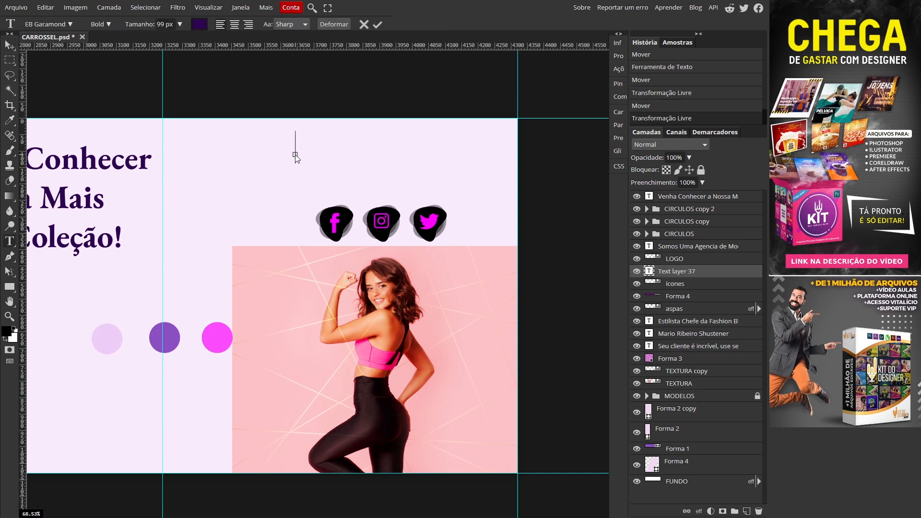
type("Obr")
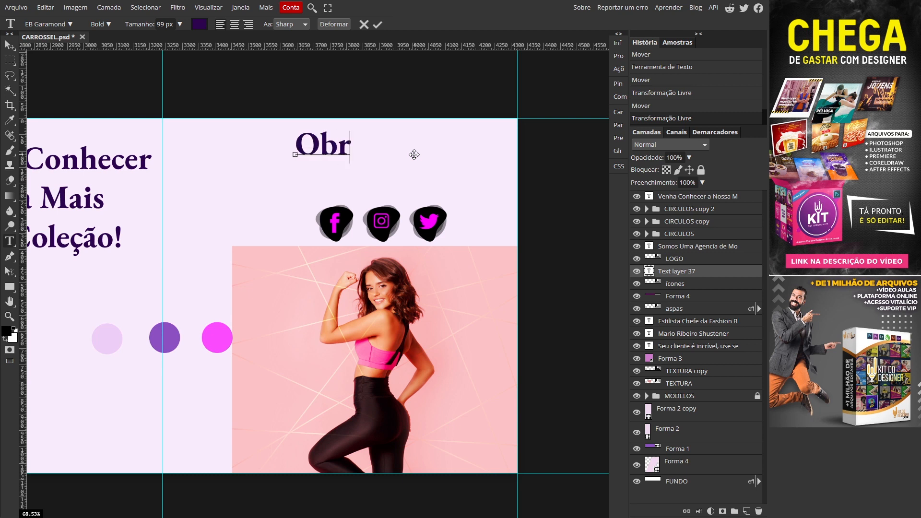
type("igado")
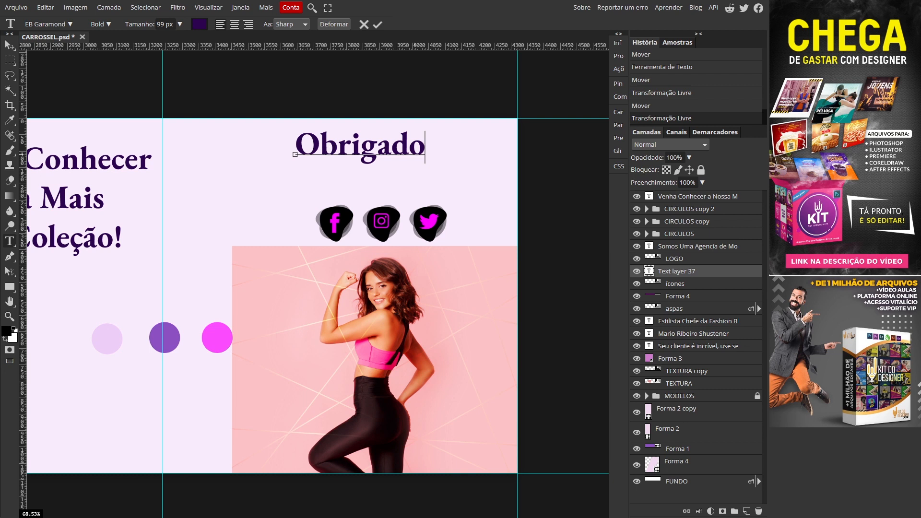
left_click(9, 45)
left_click_drag(368, 151, 357, 152)
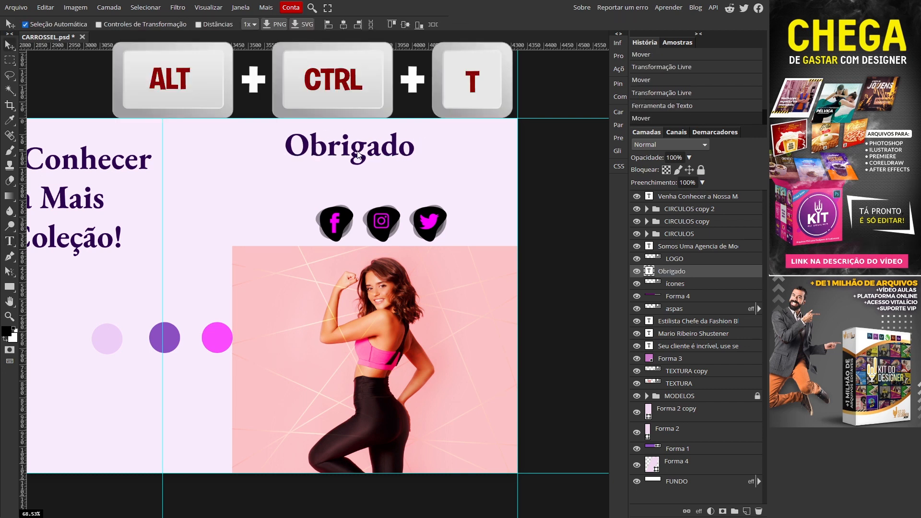
- Enlarge the "Obrigado" text to about 150% and position it near the fourth slide's top edge
key("ctrl+alt+t")
left_click_drag(416, 165, 444, 173)
left_click_drag(389, 151, 408, 155)
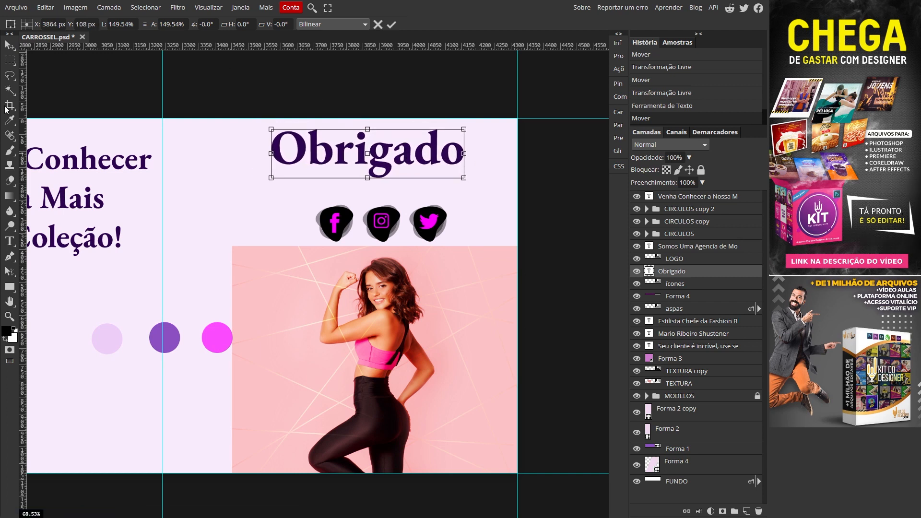
- Add the 40 px line "Siga-nos nas nossas redes sociais!" and place it between the "Obrigado" text and the social icons
left_click(13, 243)
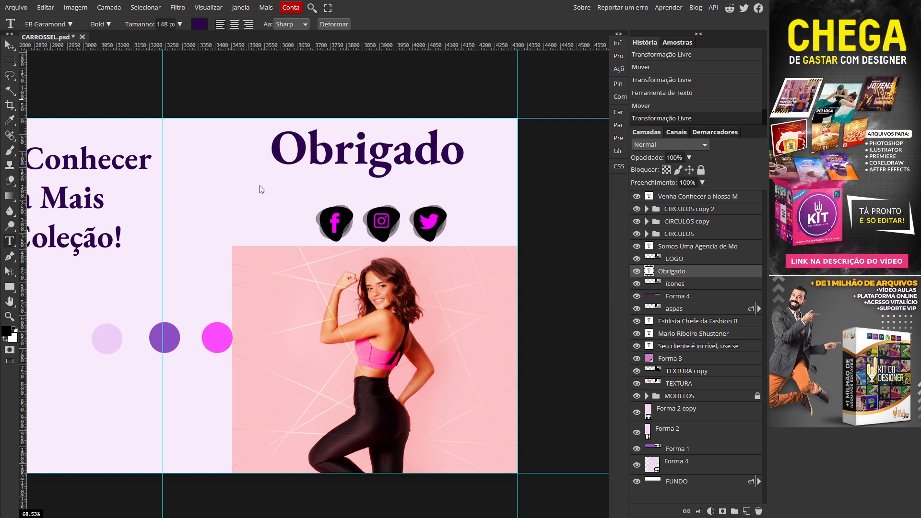
left_click(232, 184)
left_click_drag(180, 24, 142, 47)
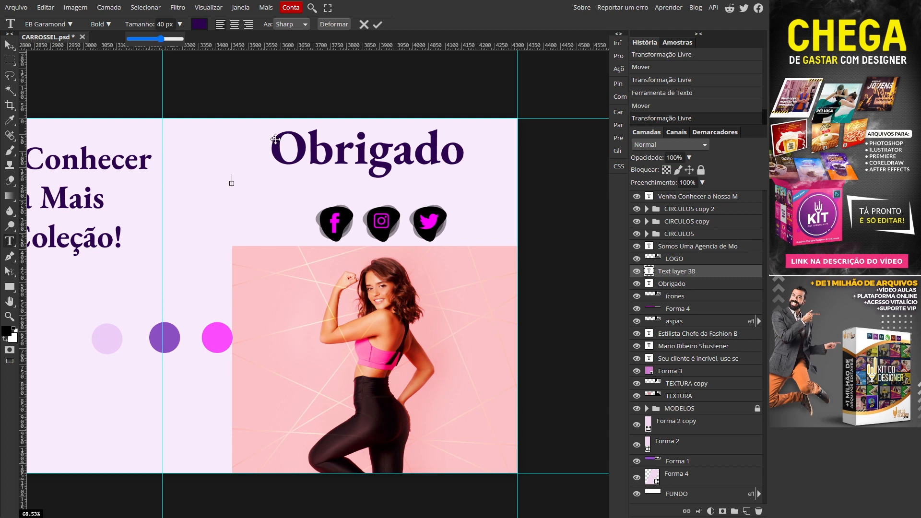
left_click(233, 182)
type("siga")
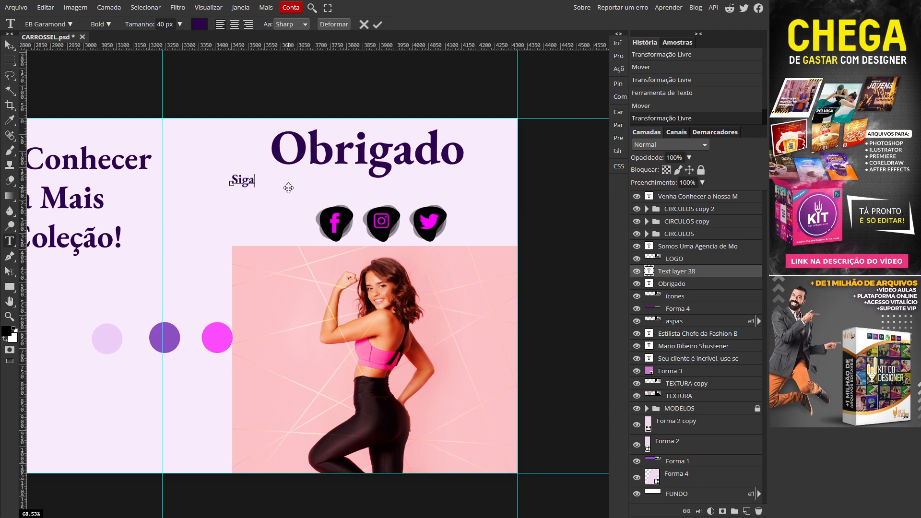
type("-nos nas nossas redes sociais!")
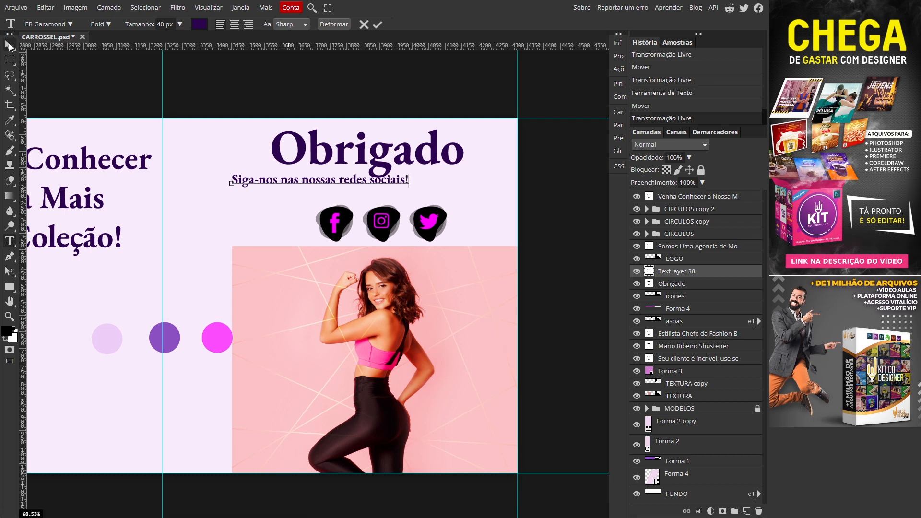
left_click(9, 46)
left_click_drag(342, 184, 401, 194)
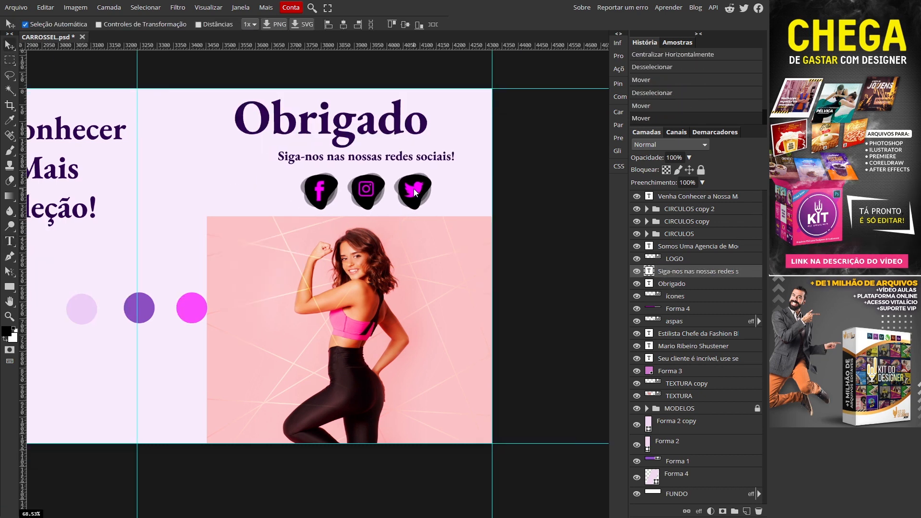
- Adjust the positions of the tagline, social icons and "Obrigado" text above the fourth slide's photo
left_click(413, 179)
left_click_drag(397, 157, 385, 159)
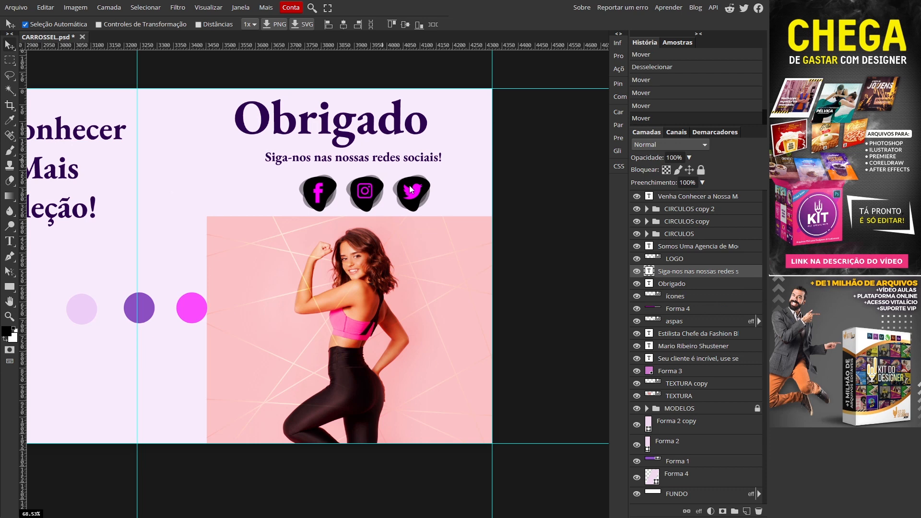
left_click_drag(317, 196, 324, 169)
left_click_drag(342, 130, 354, 130)
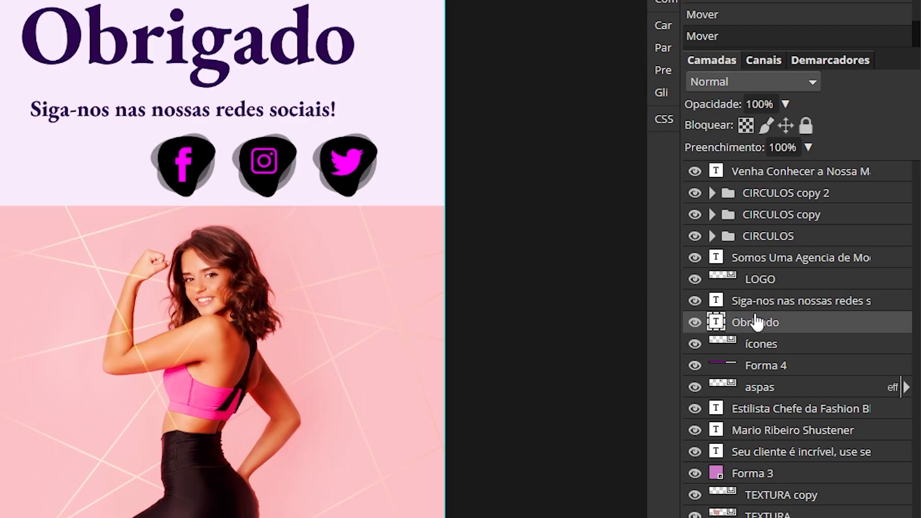
- Make a rectangular selection covering the area above the fourth slide's photo, from the photo's left edge to the slide's right edge
left_click(694, 307)
left_click(691, 308)
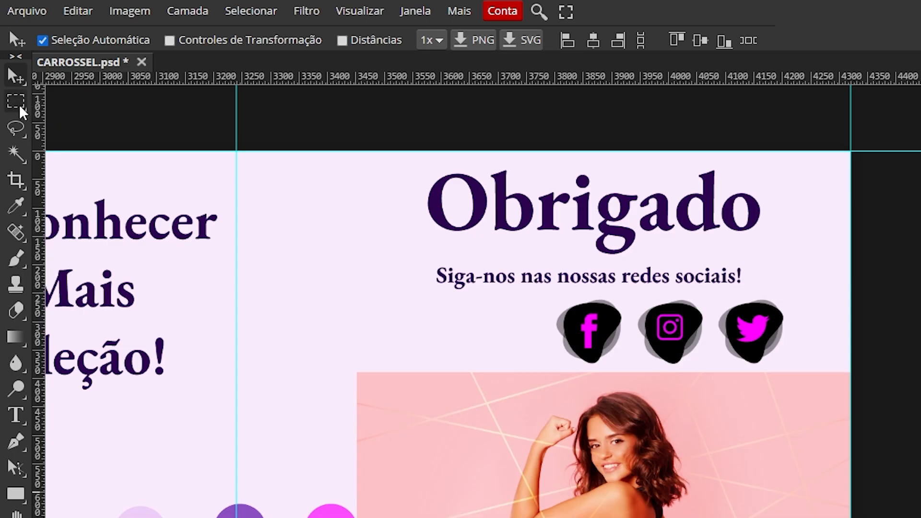
left_click(18, 105)
left_click_drag(351, 151, 369, 305)
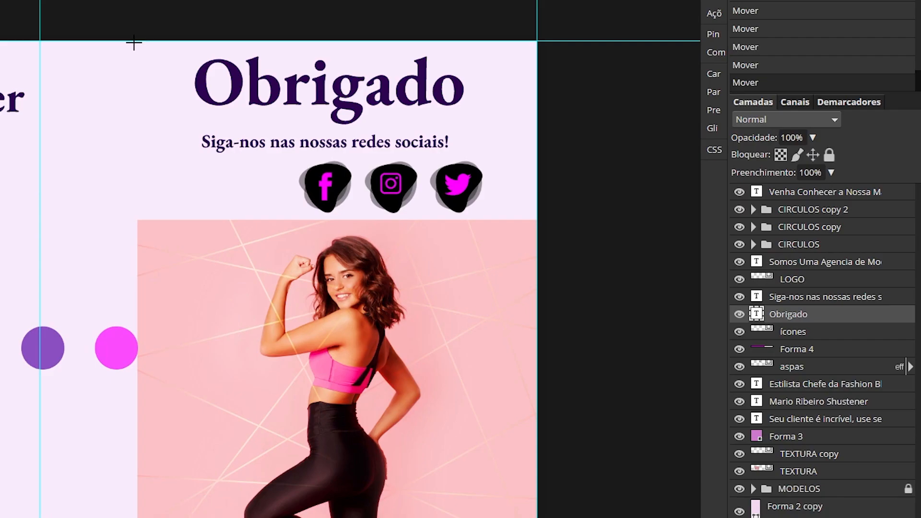
left_click_drag(148, 166, 535, 219)
key("space")
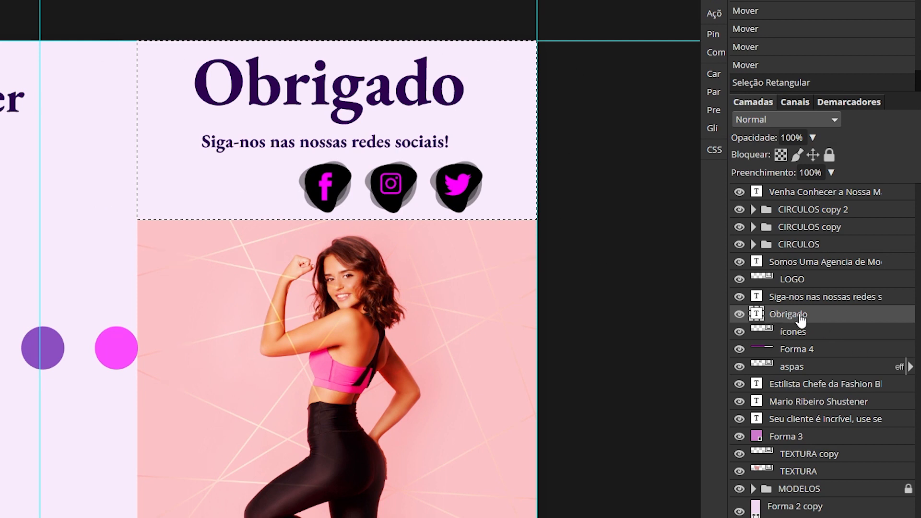
- Centre the "Obrigado" text, the tagline and the social icons horizontally within the selection, and clear the selection
key("ctrl")
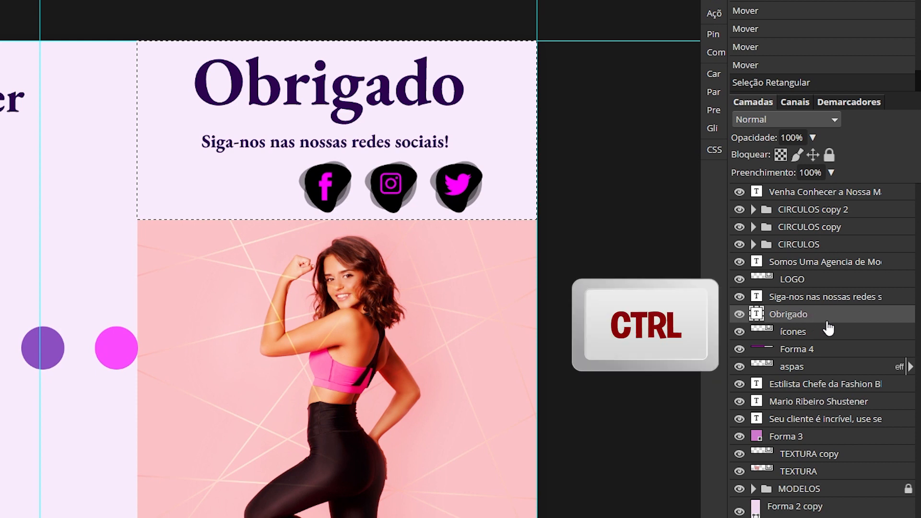
left_click(805, 339, "ctrl")
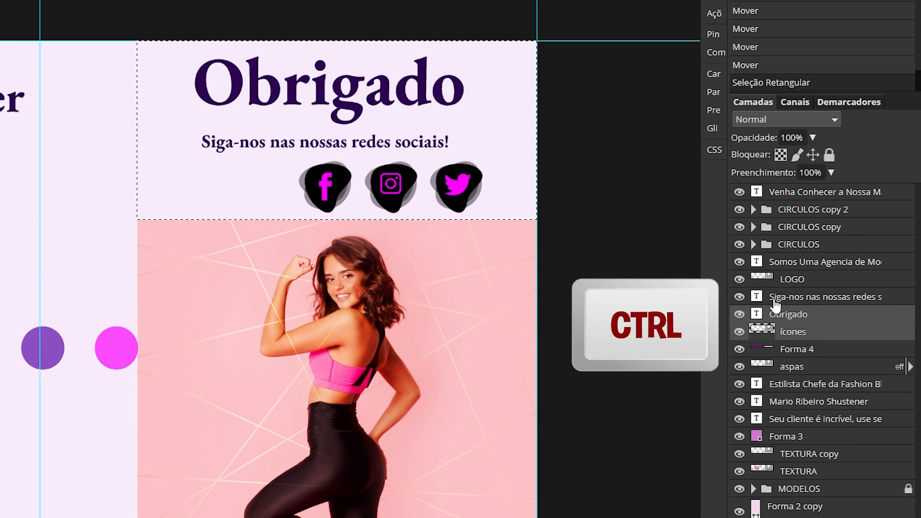
left_click(806, 302, "ctrl")
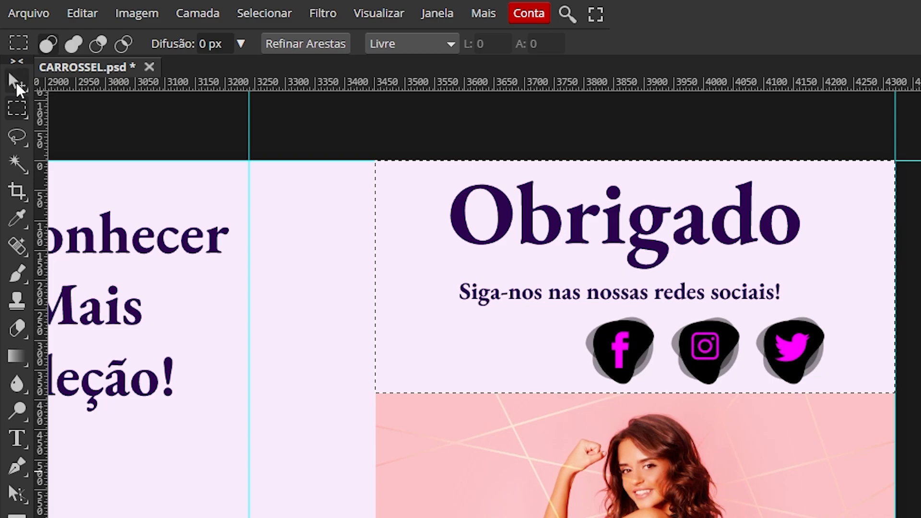
left_click(16, 82)
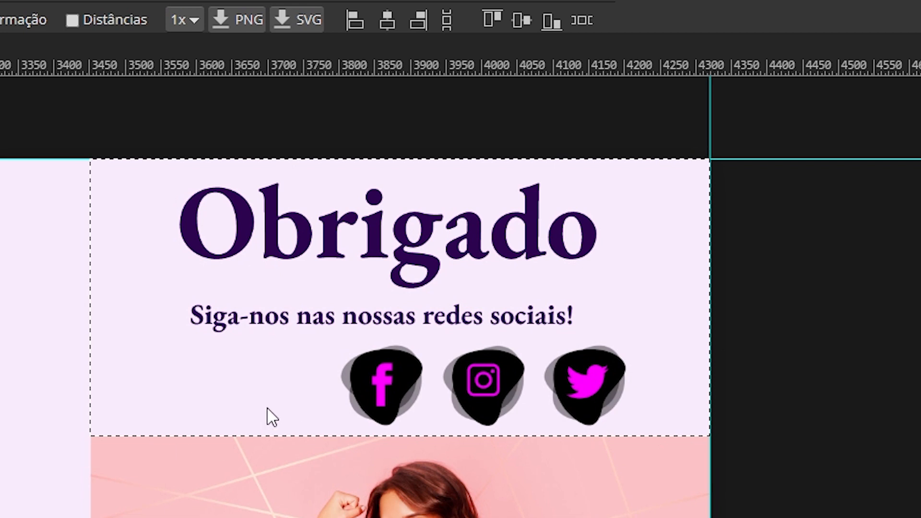
left_click(387, 22)
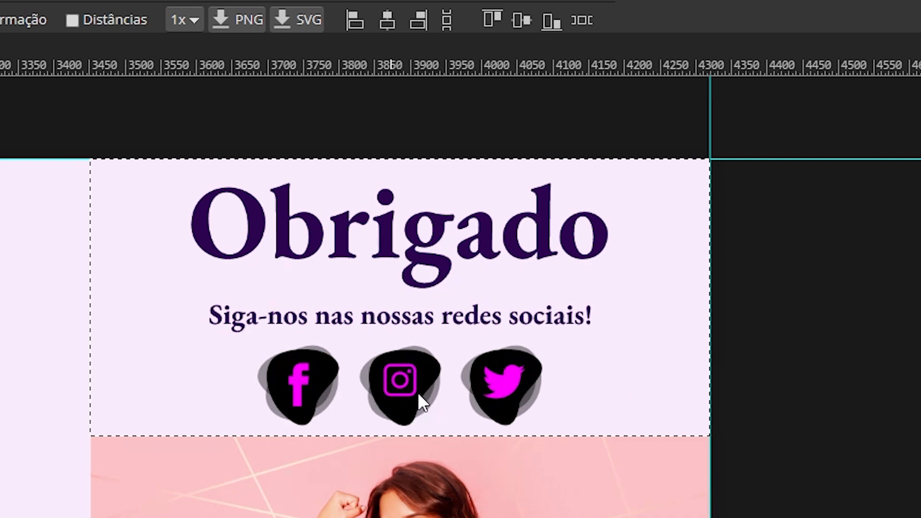
key("ctrl+d")
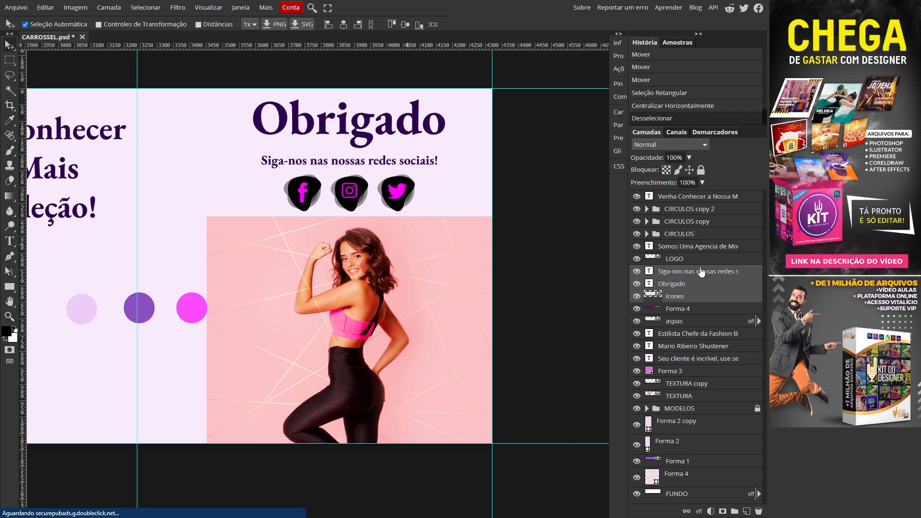
- Move the tagline "Siga-nos nas nossas redes sociais!" slightly up, closer to "Obrigado"
left_click(650, 273)
left_click_drag(365, 165, 366, 162)
left_click(554, 168)
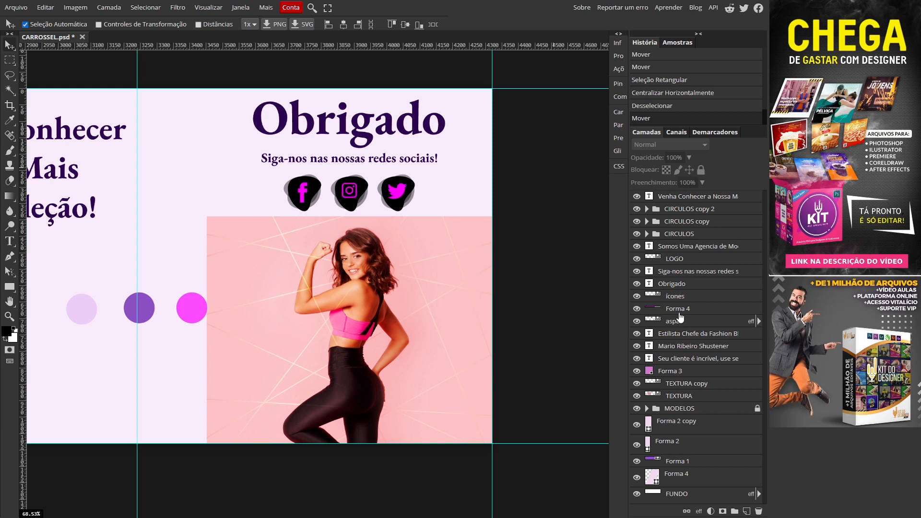
- Scale the "Obrigado" text, tagline and social icons together to about 78% and move them down close to the photo
left_click(674, 296)
left_click(674, 272, "shift")
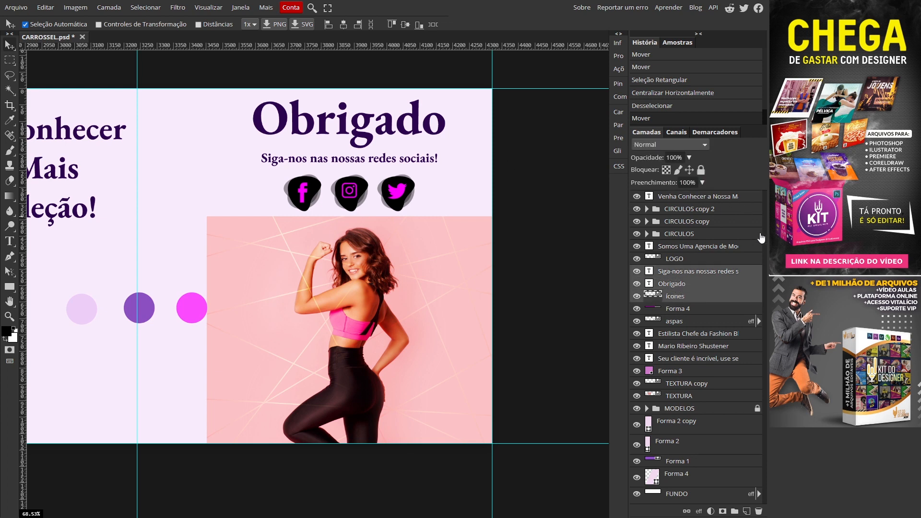
key("ctrl+alt+t")
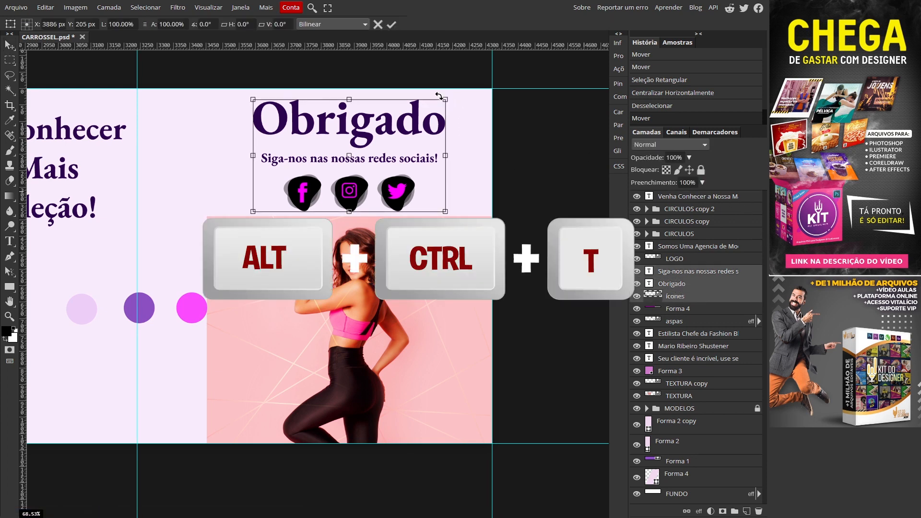
left_click_drag(446, 97, 424, 111)
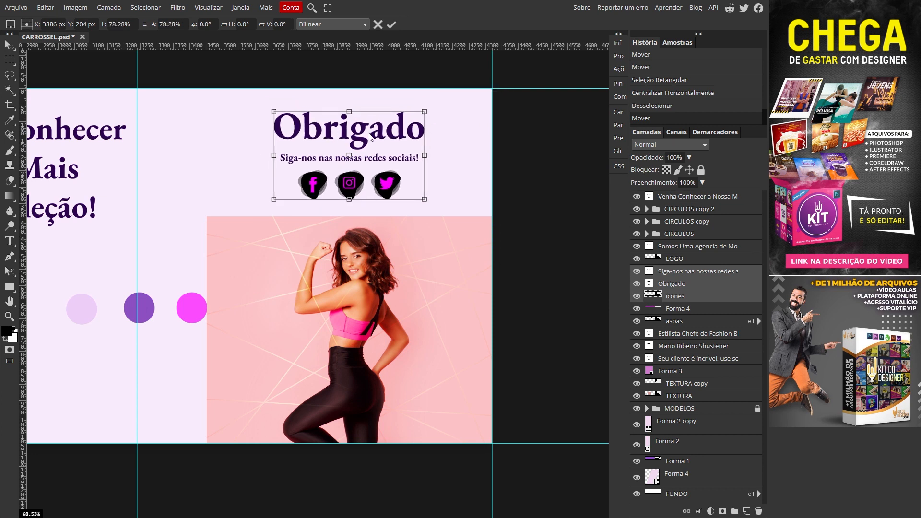
left_click_drag(362, 139, 362, 155)
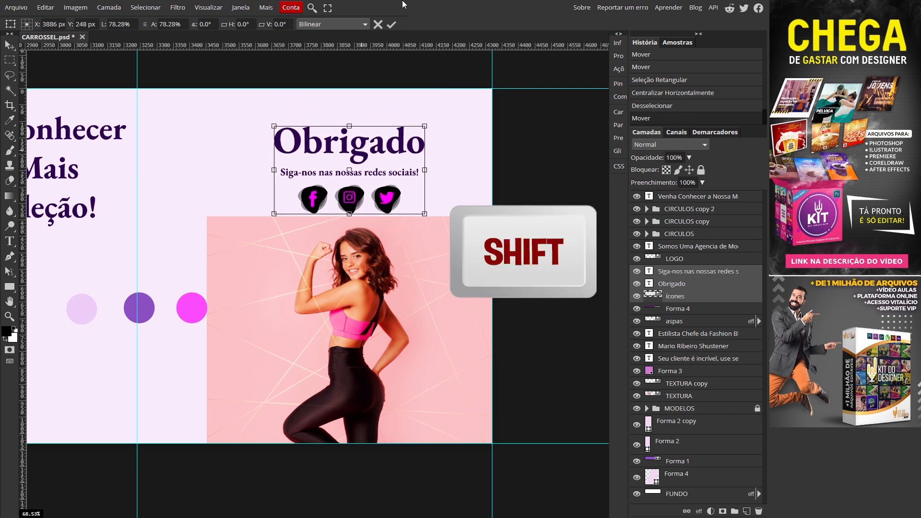
left_click(391, 24)
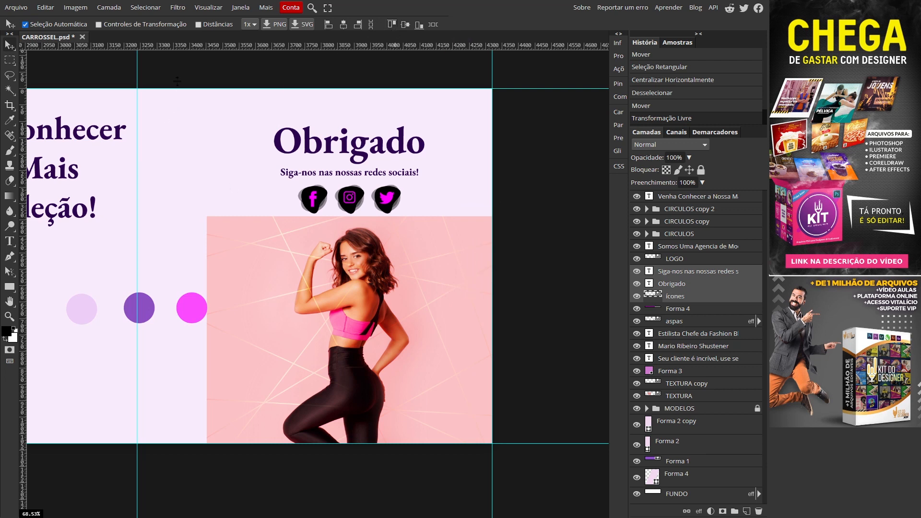
- Draw three purple rectangles on the fourth slide: a wide strip along its top, a block at its left edge and a tall one at its right edge
right_click(9, 287)
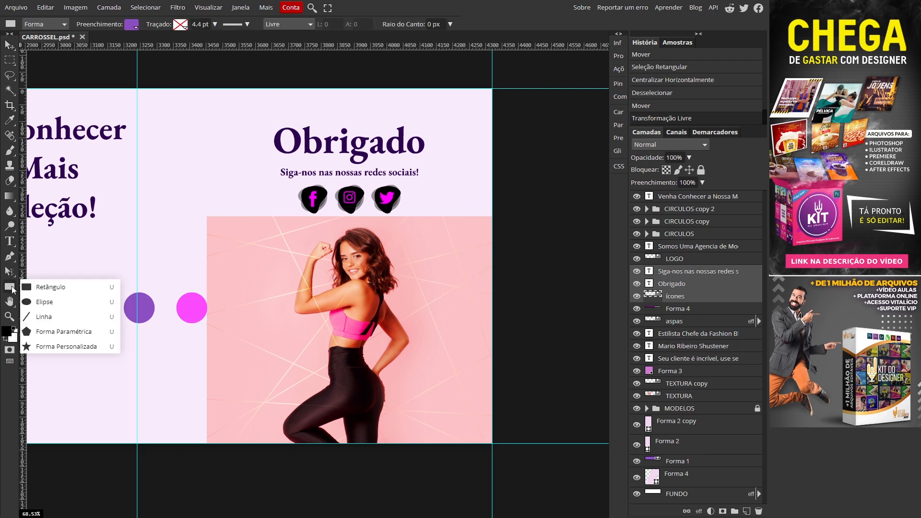
left_click(48, 286)
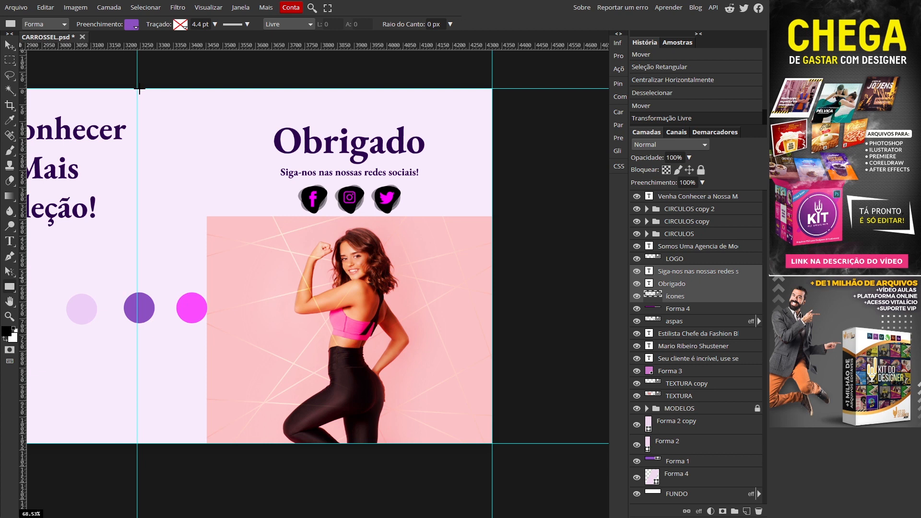
mouse_move(138, 89)
left_mouse_down()
mouse_move(259, 117)
mouse_move(375, 119)
left_mouse_up()
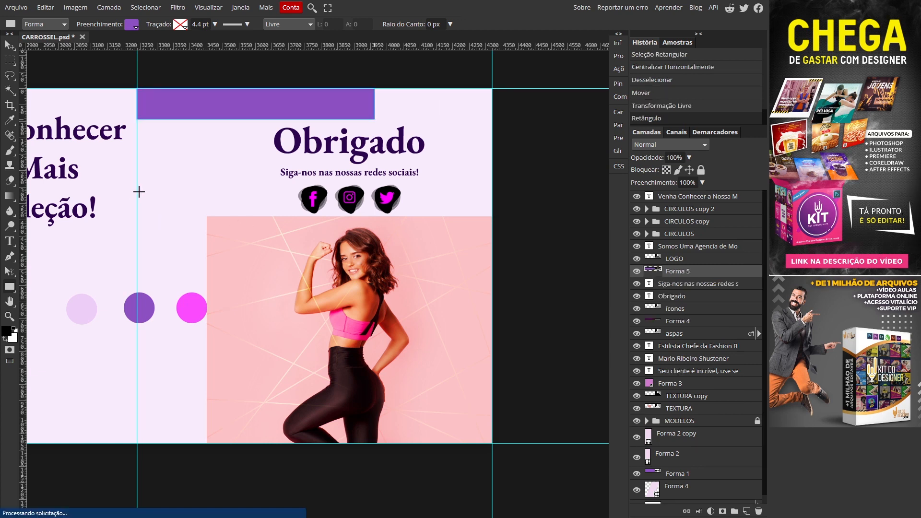
left_click_drag(139, 191, 253, 290)
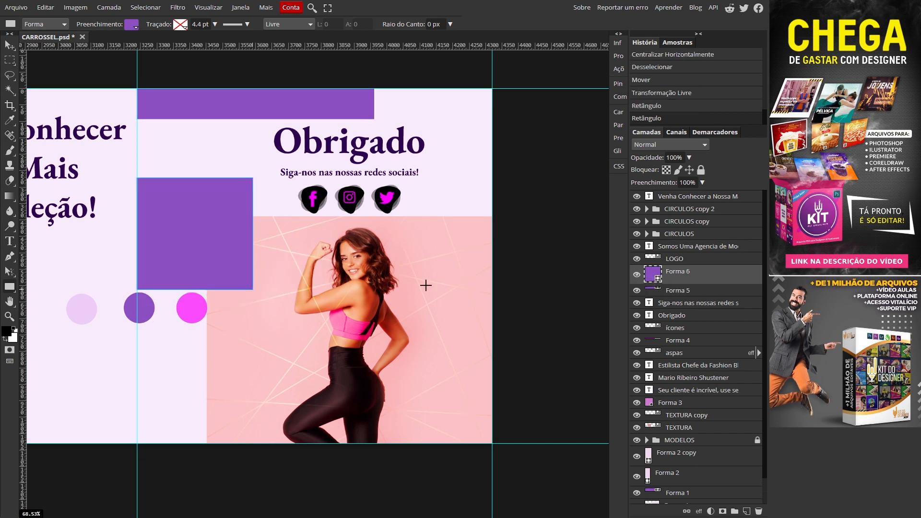
left_click_drag(491, 162, 445, 334)
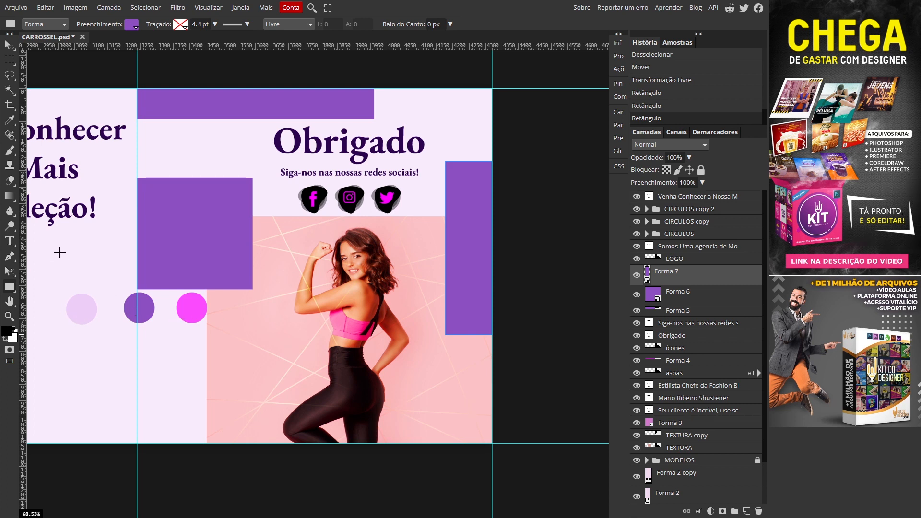
- Recolour the fourth slide's top strip with the light lilac of the pale circle and keep the left block purple
double_click(652, 309)
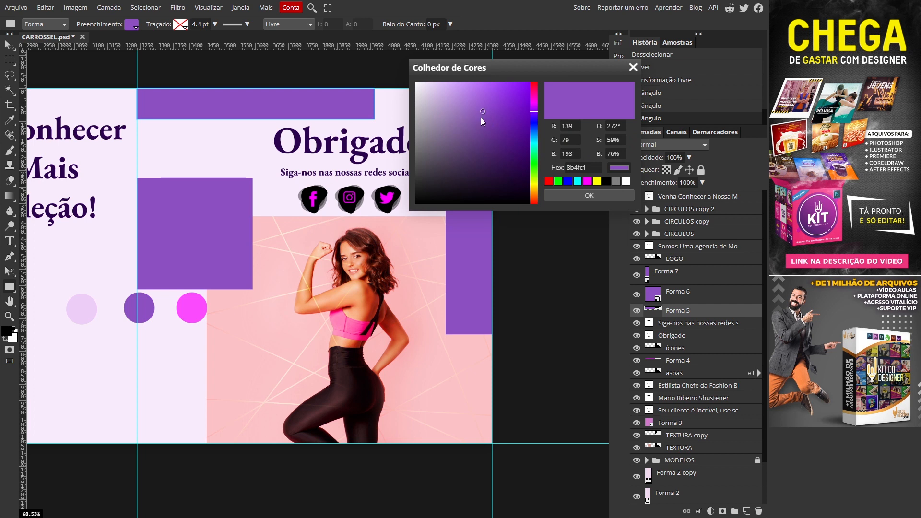
left_click(84, 310)
left_click(589, 196)
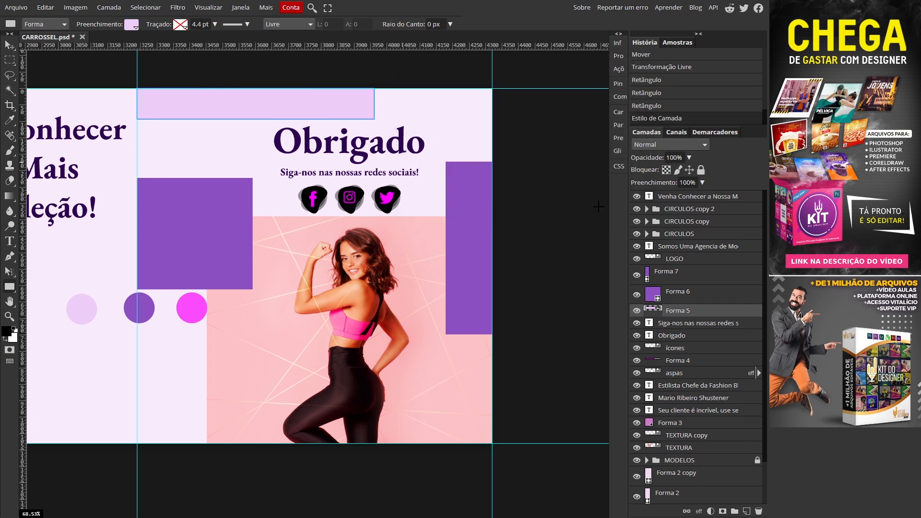
double_click(652, 293)
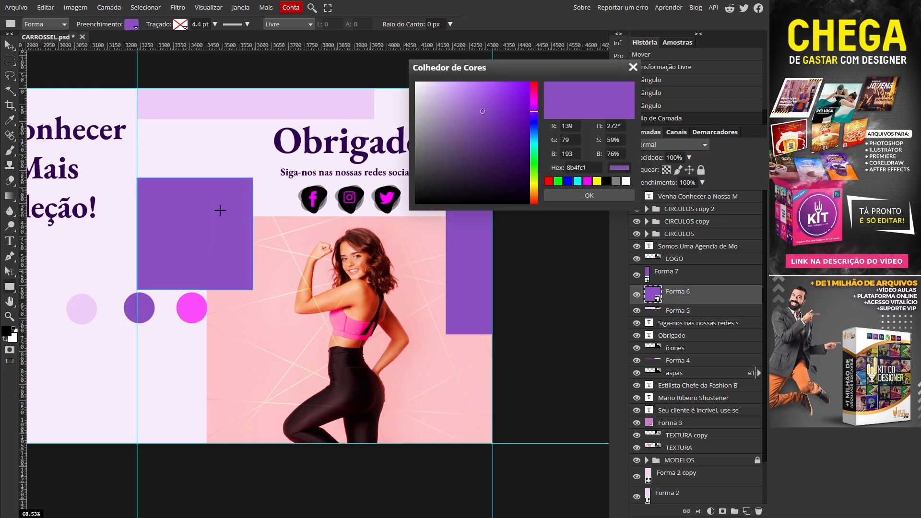
left_click(599, 195)
- Recolour the tall rectangle at the fourth slide's right edge with the pink circle's colour, fb4cff
left_click(648, 276)
double_click(648, 276)
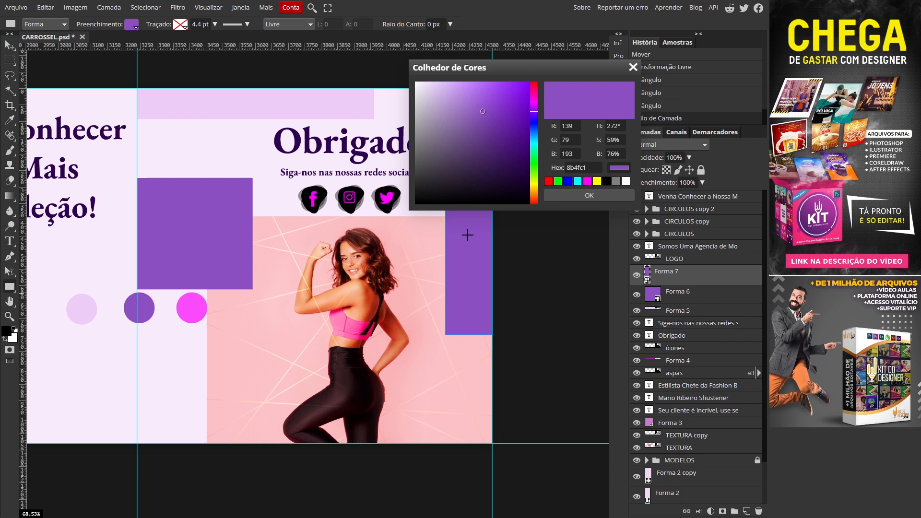
left_click(194, 305)
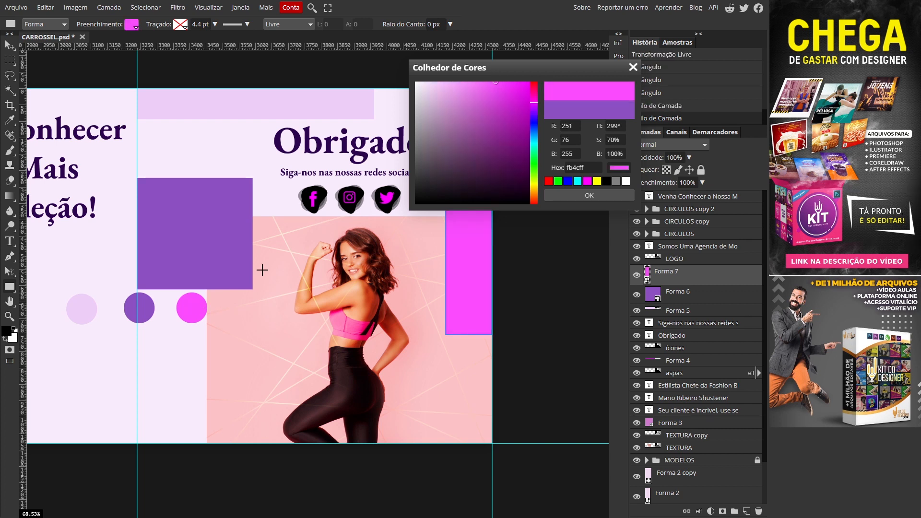
left_click(586, 196)
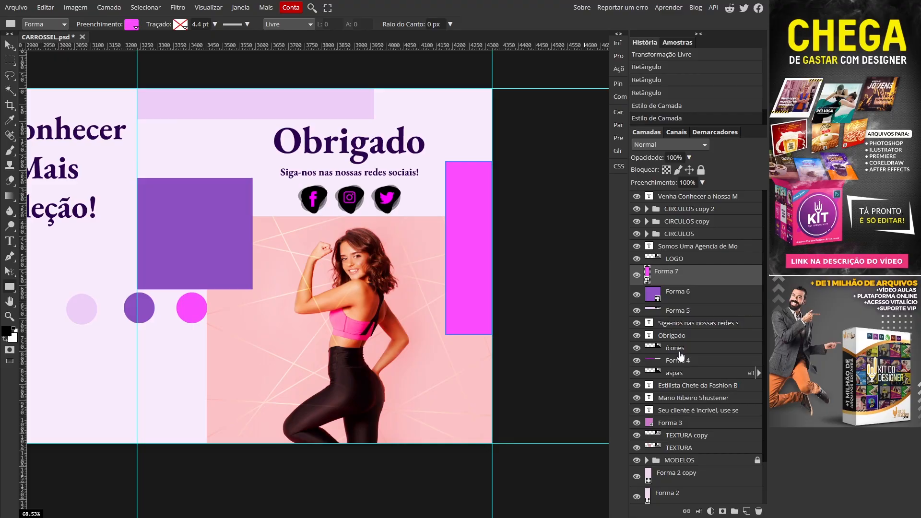
- Enlarge the "Obrigado" text to about 149 px so it spans the gap between the purple and pink rectangles
double_click(648, 336)
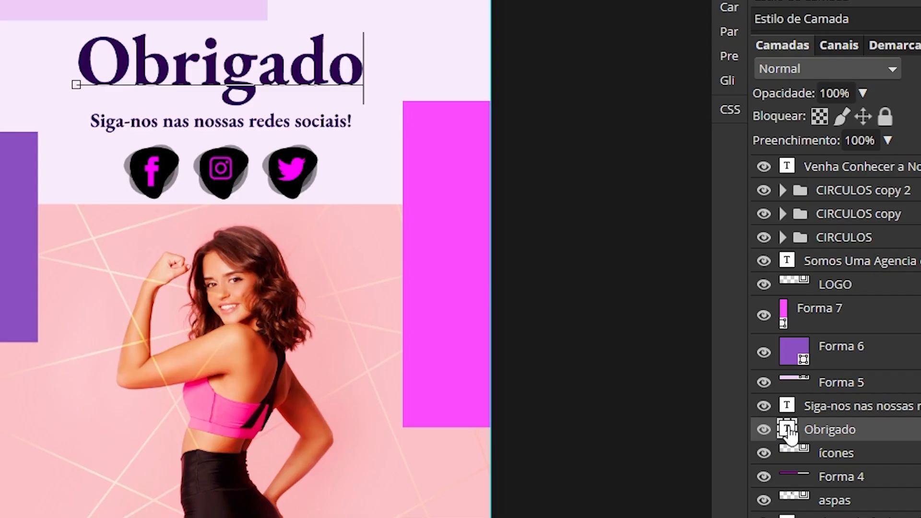
key("Escape")
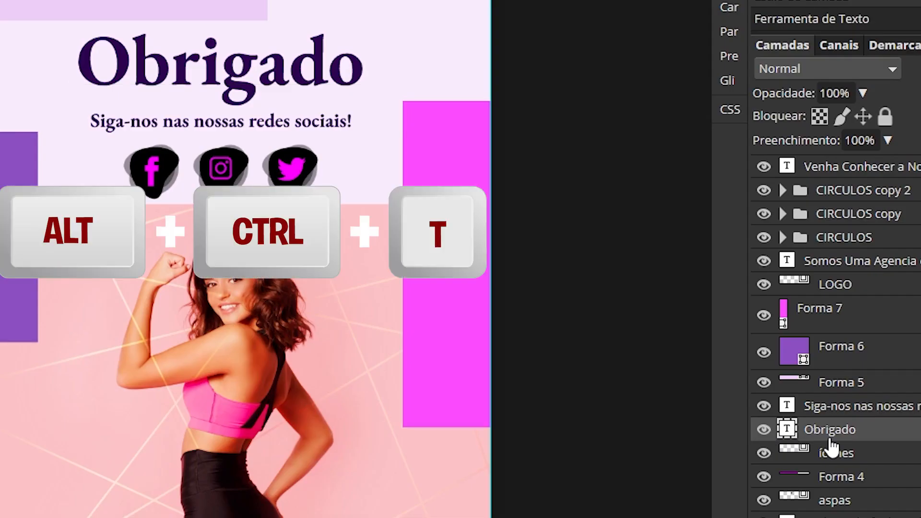
key("ctrl+alt+t")
left_click_drag(361, 106, 392, 118)
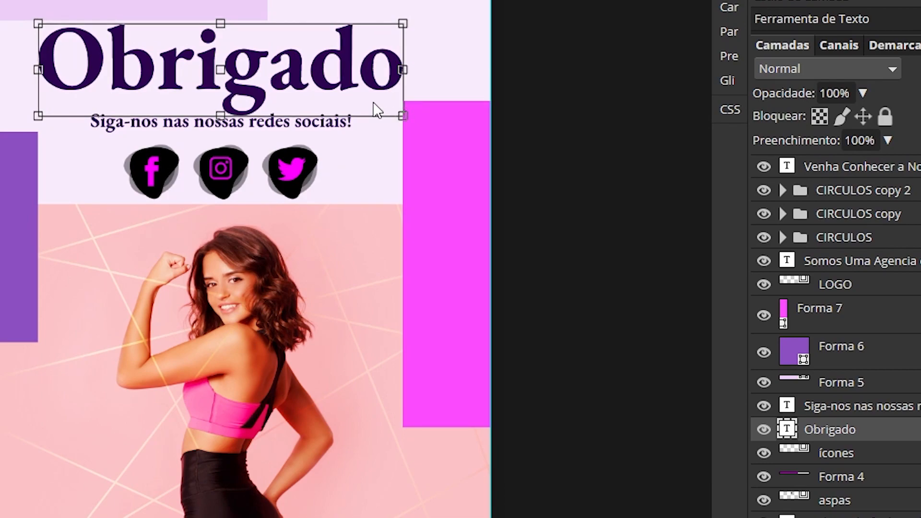
key("Return")
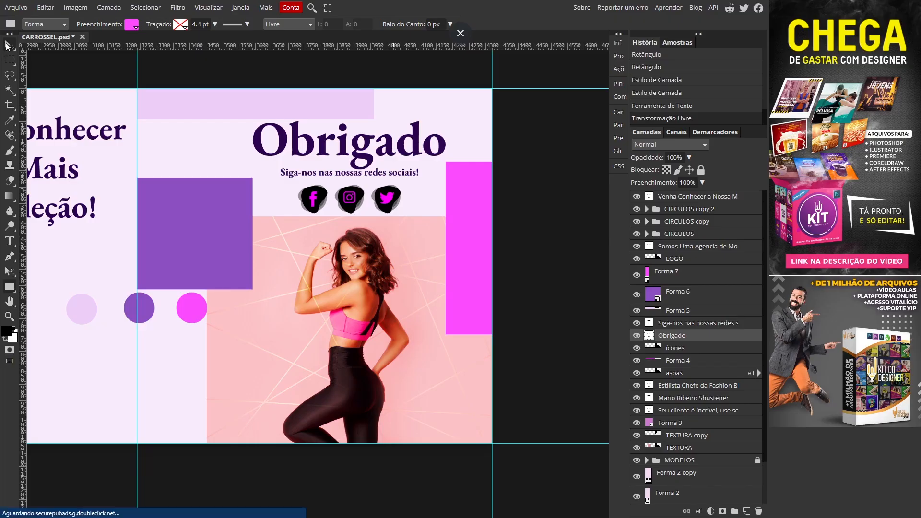
- Shift the "Obrigado" text slightly up, append an exclamation mark to it and reposition it above the tagline
left_click(8, 44)
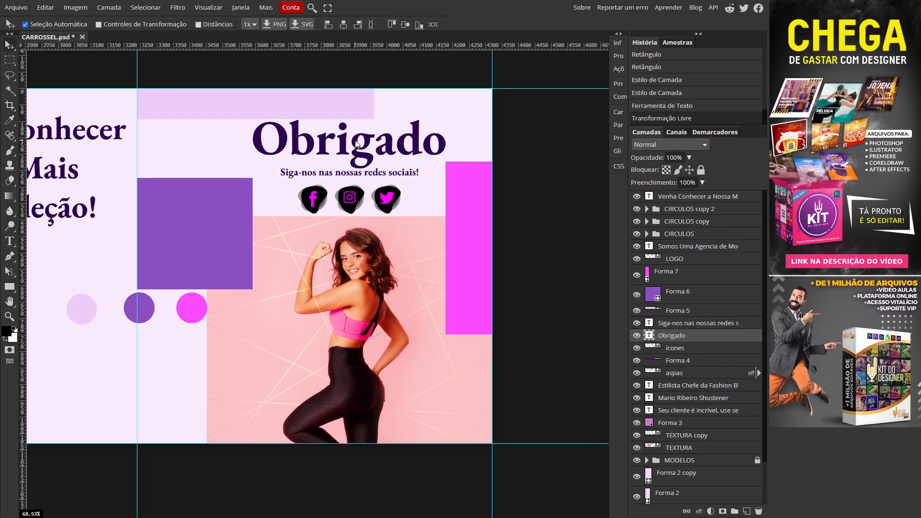
double_click(357, 143)
left_click(446, 141)
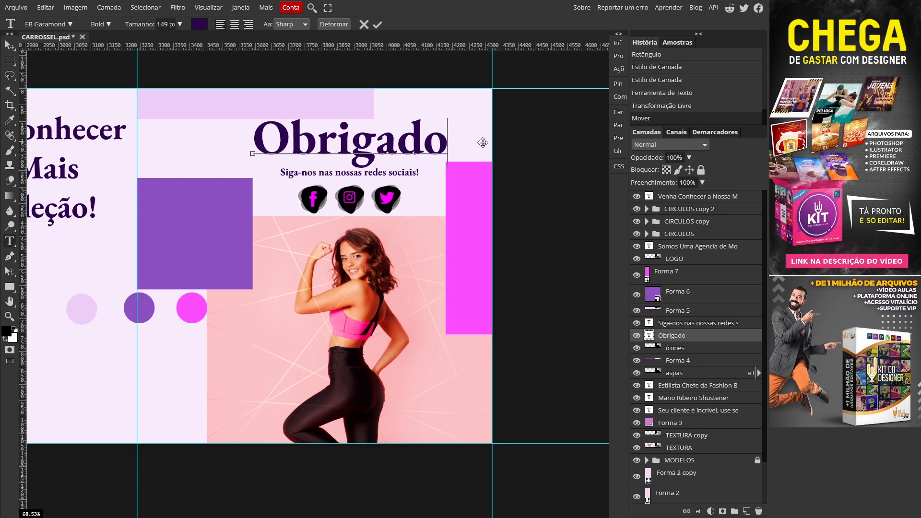
type("!")
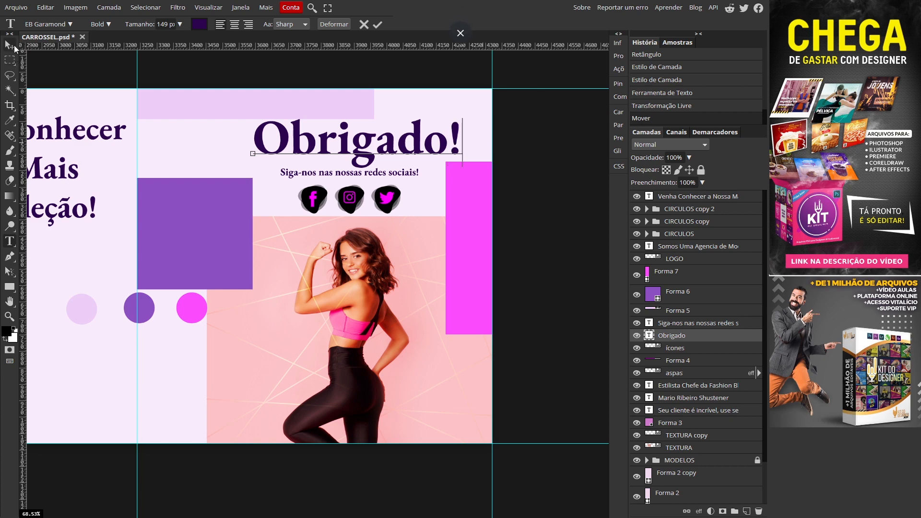
left_click(10, 45)
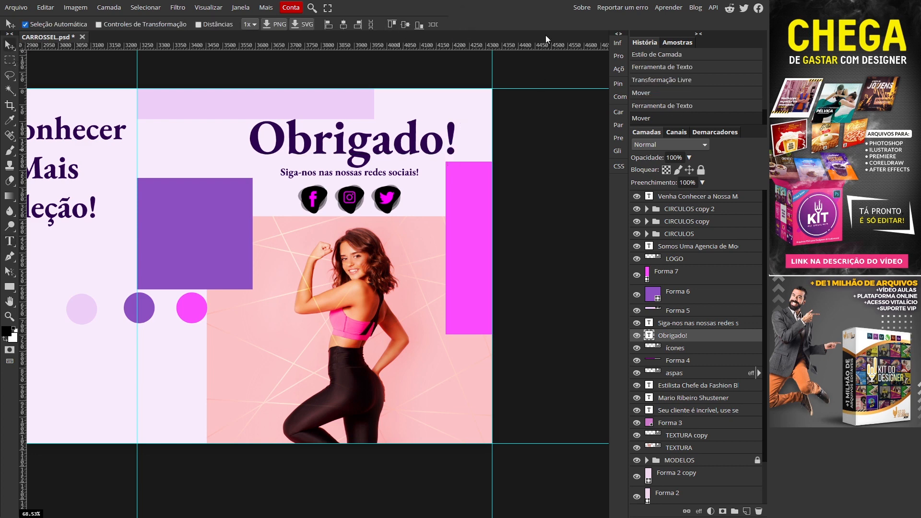
key("ctrl+0")
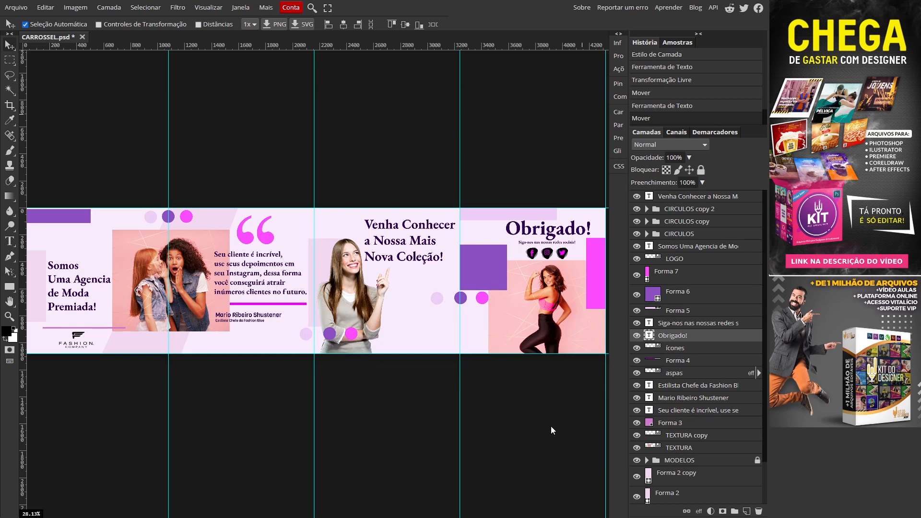
- Examine the finished four-slide carousel up close and as a whole, along with its layer list
left_click_drag(217, 433, 229, 414)
left_click_drag(229, 371, 325, 372)
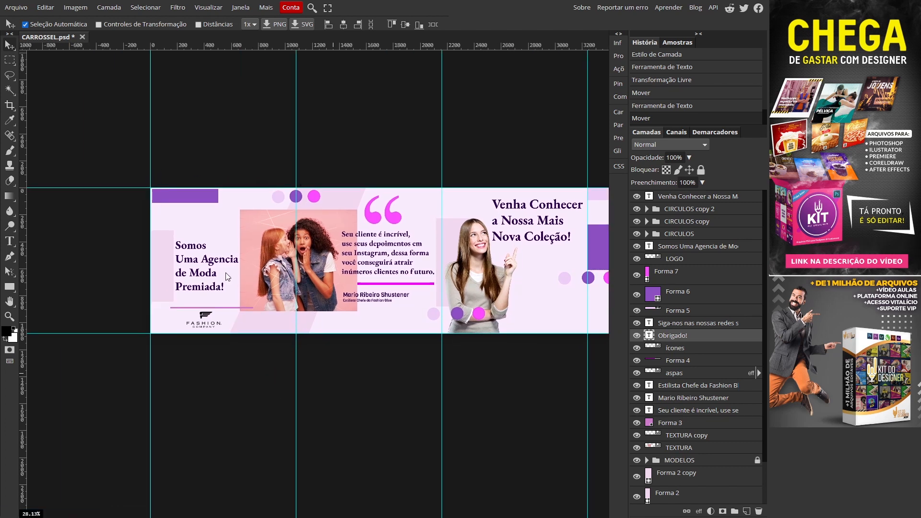
key("z")
left_click(262, 342)
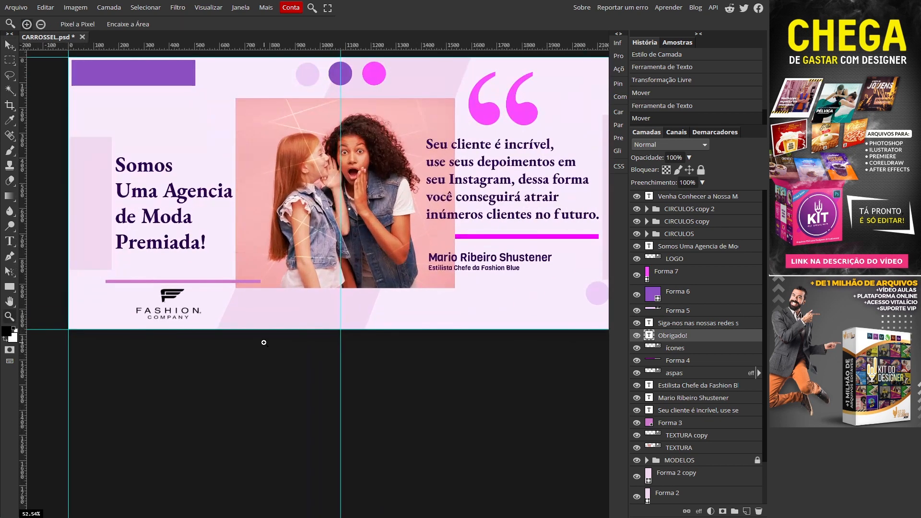
left_click_drag(436, 366, 269, 395)
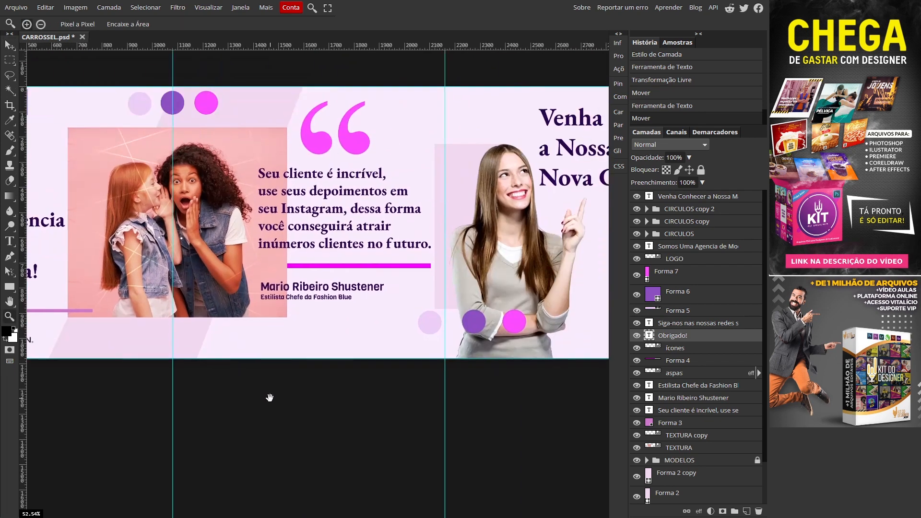
left_click_drag(494, 403, 249, 396)
left_click_drag(563, 422, 309, 411)
left_click_drag(98, 390, 551, 416)
left_click_drag(317, 423, 595, 419)
left_click_drag(328, 433, 294, 407)
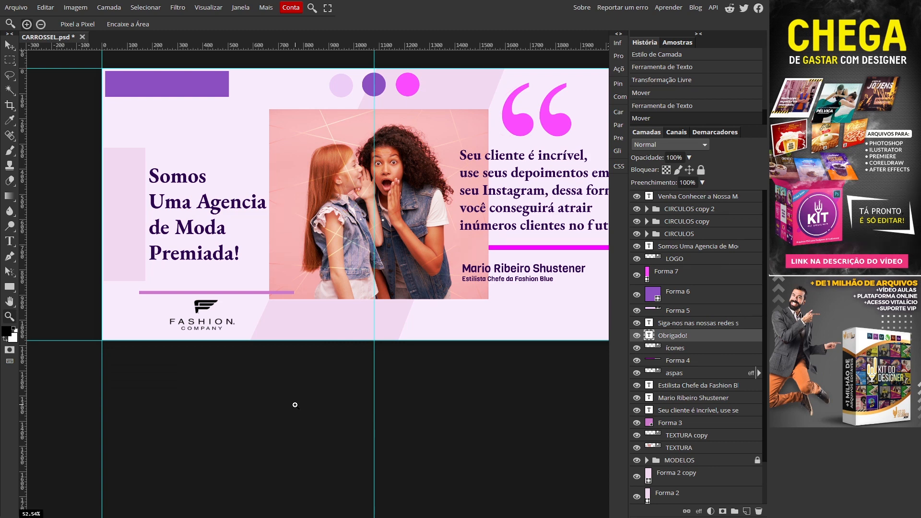
key("ctrl+0")
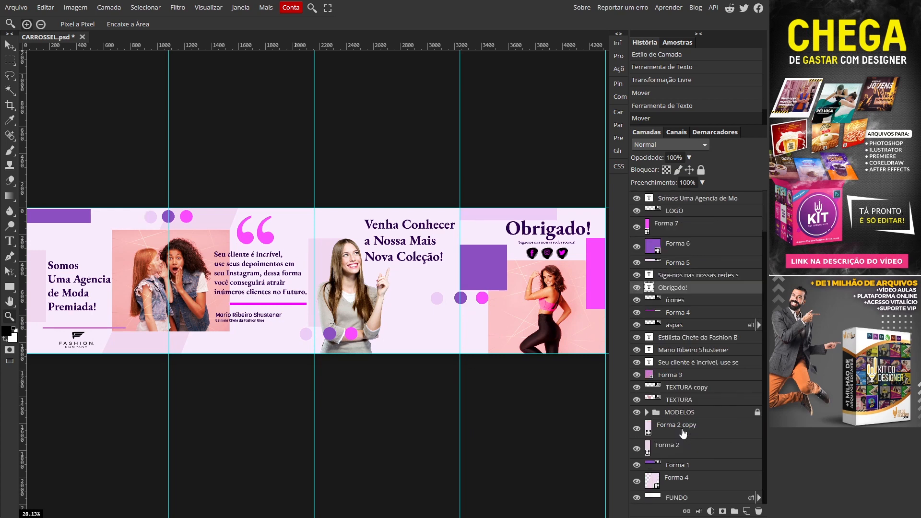
scroll(683, 433, "down", 1)
scroll(708, 428, "up", 1)
scroll(707, 428, "down", 1)
mouse_move(263, 427)
left_mouse_down()
mouse_move(374, 408)
mouse_move(267, 421)
left_mouse_up()
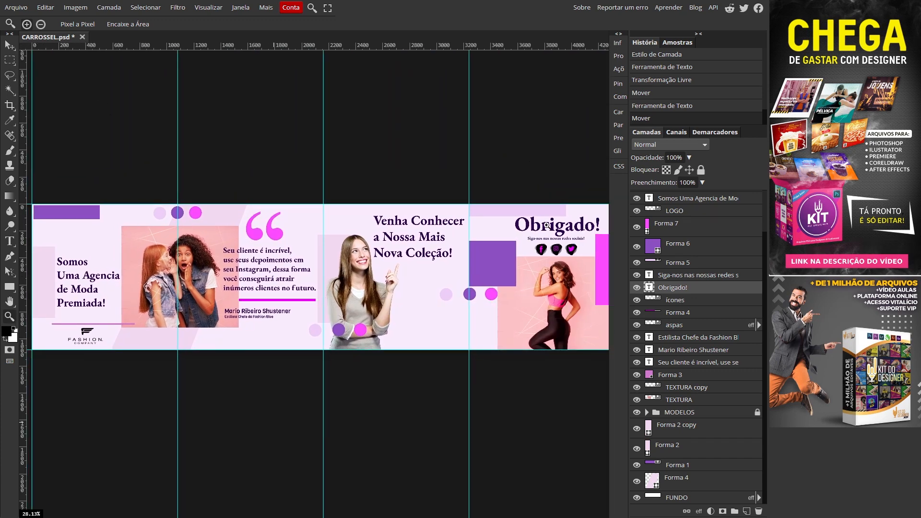
- Save the carousel document as a PSD file and dismiss the browser's download bar
left_click(19, 7)
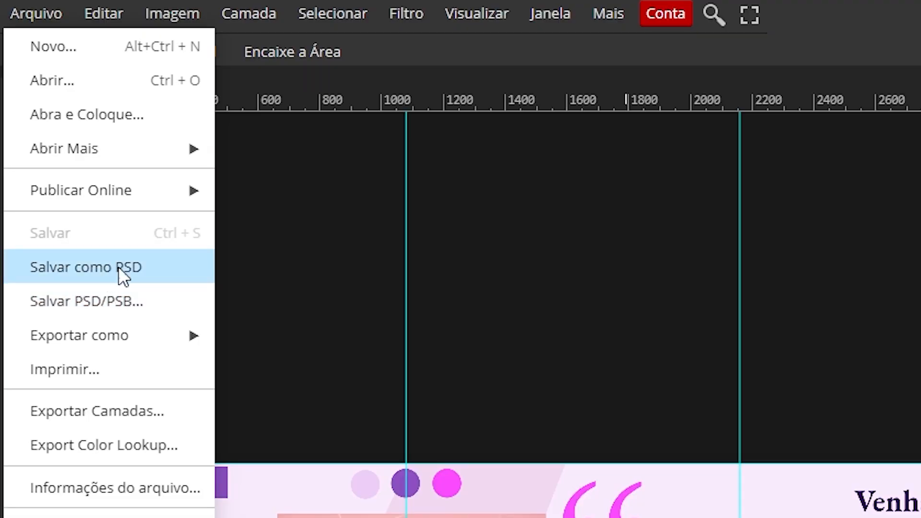
left_click(110, 266)
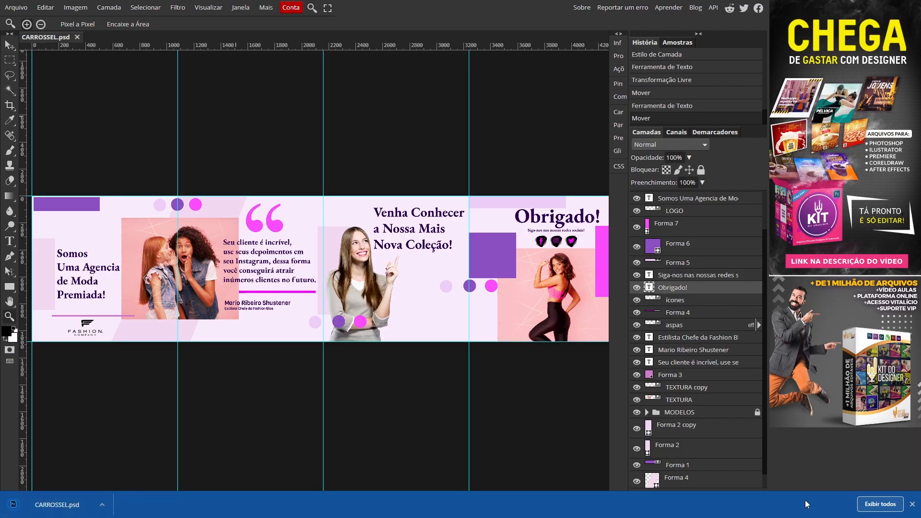
left_click(912, 504)
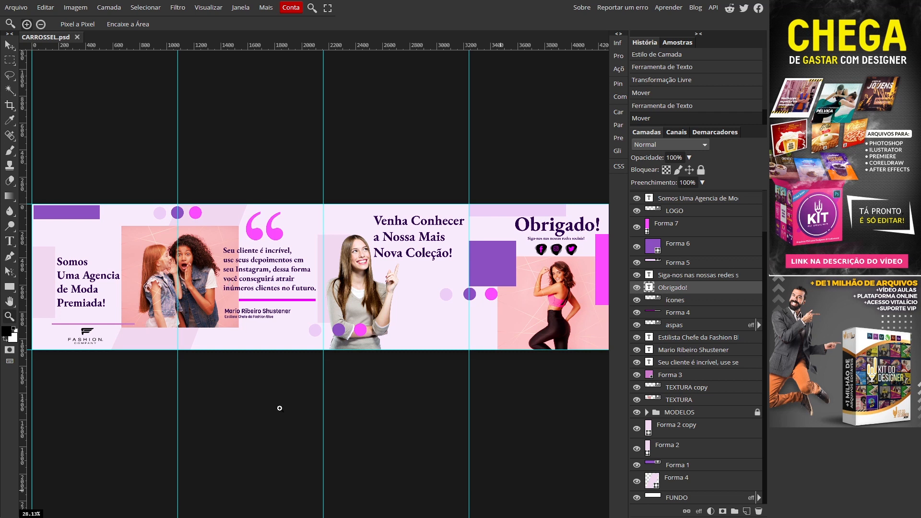
left_click_drag(262, 397, 285, 389)
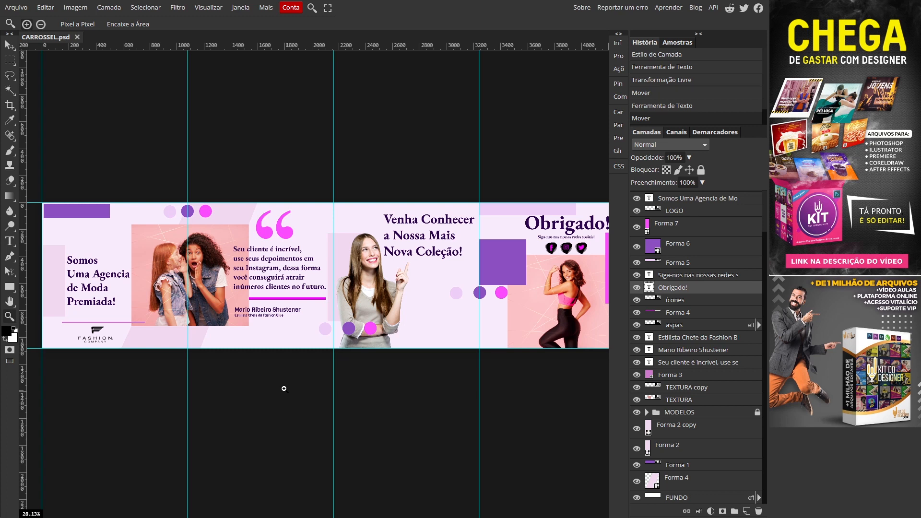
- Open the PNG export, examine the preview of the whole carousel at several zoom levels, and close it without saving
left_click(14, 8)
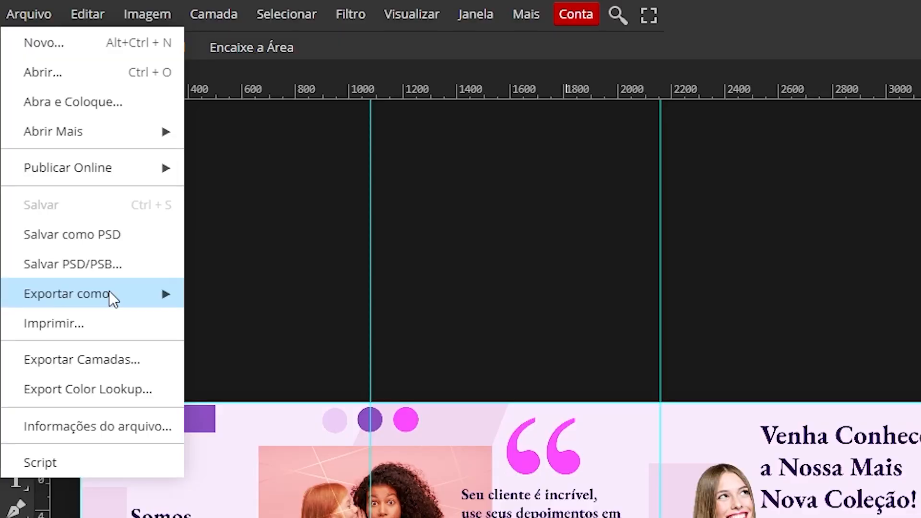
mouse_move(55, 150)
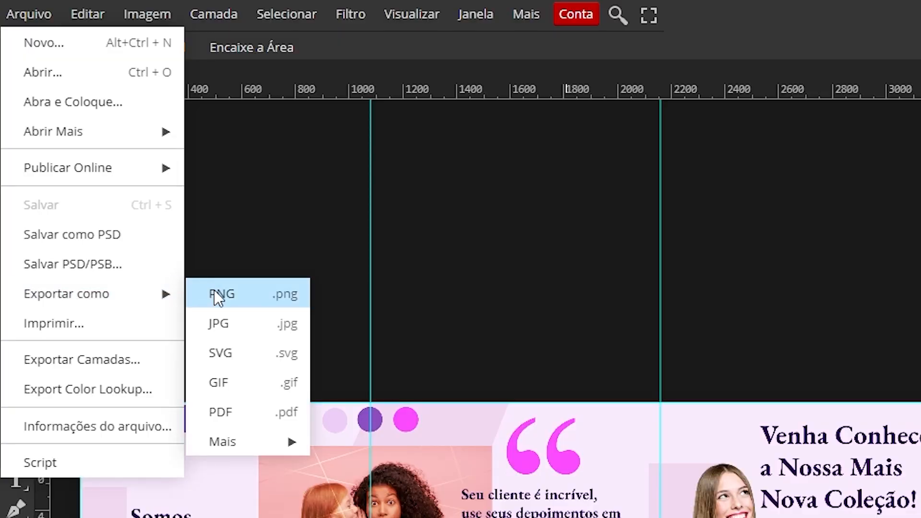
left_click(230, 294)
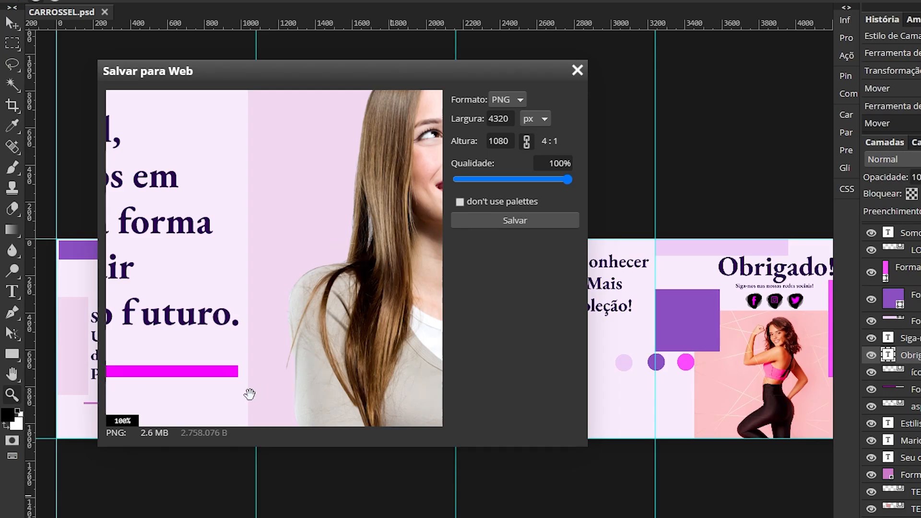
scroll(235, 290, "down", 1)
scroll(239, 293, "down", 3)
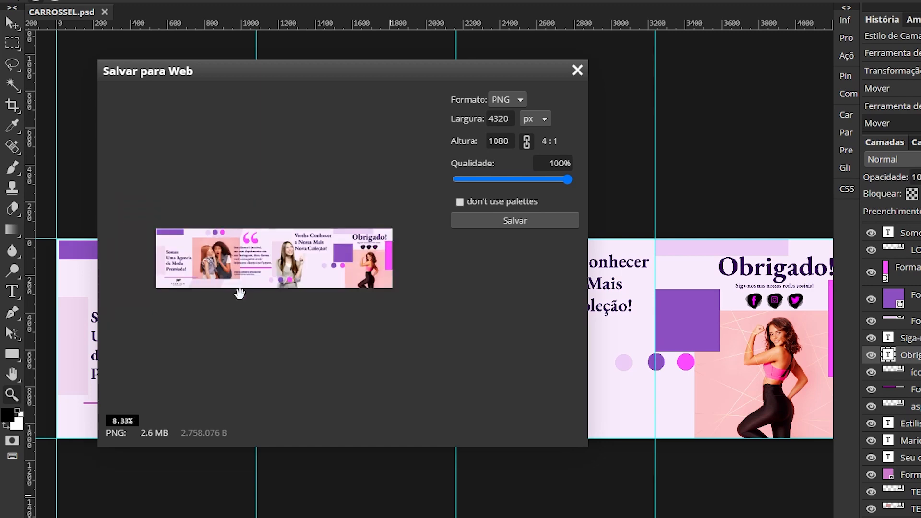
scroll(202, 267, "up", 1)
scroll(201, 267, "up", 2)
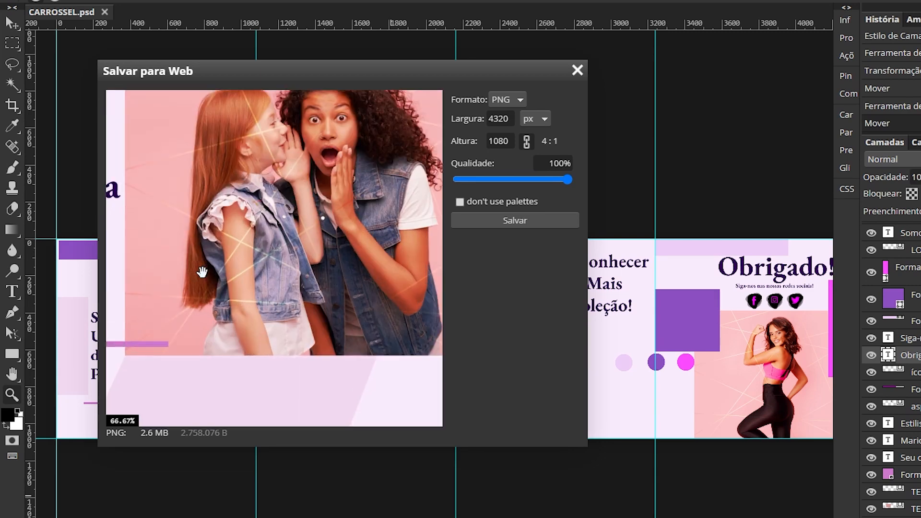
scroll(201, 267, "down", 3)
scroll(202, 271, "up", 2)
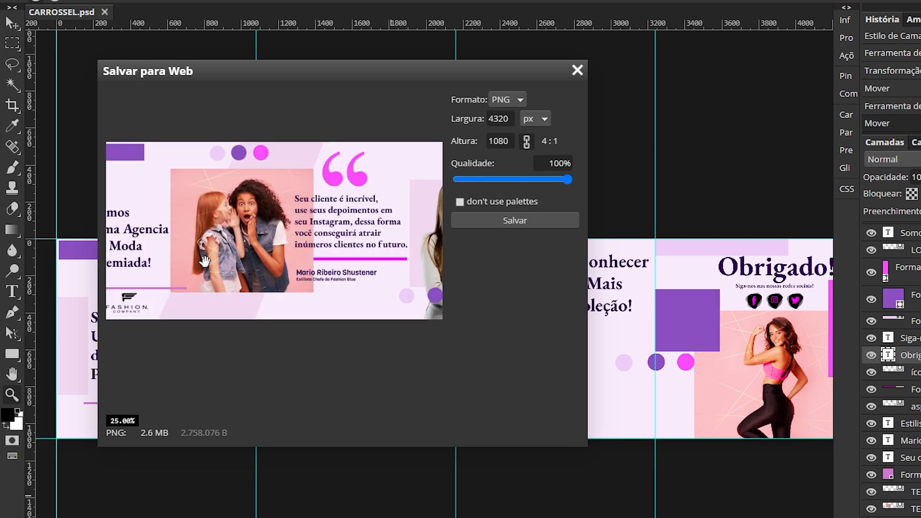
scroll(215, 269, "up", 2)
left_click_drag(231, 266, 454, 311)
scroll(317, 259, "down", 1)
scroll(318, 259, "down", 1)
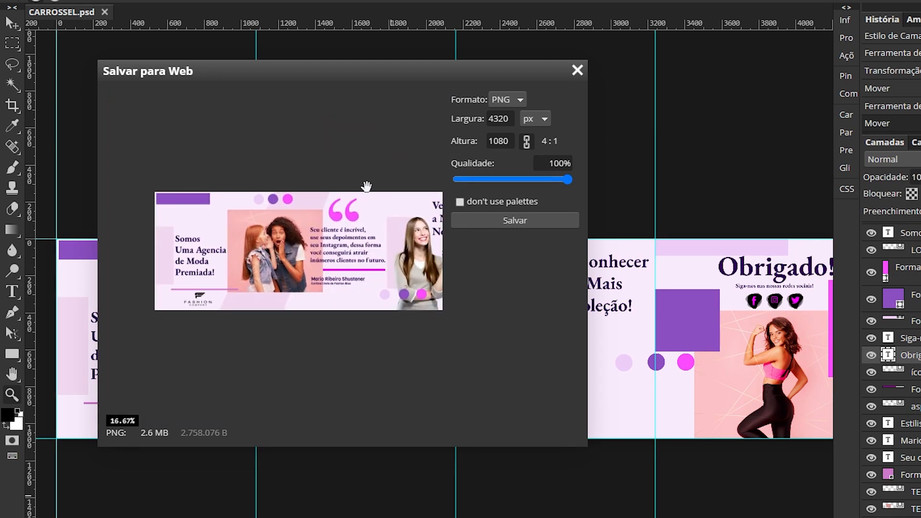
left_click_drag(398, 273, 272, 274)
mouse_move(309, 321)
left_mouse_down()
mouse_move(174, 322)
mouse_move(297, 318)
left_mouse_up()
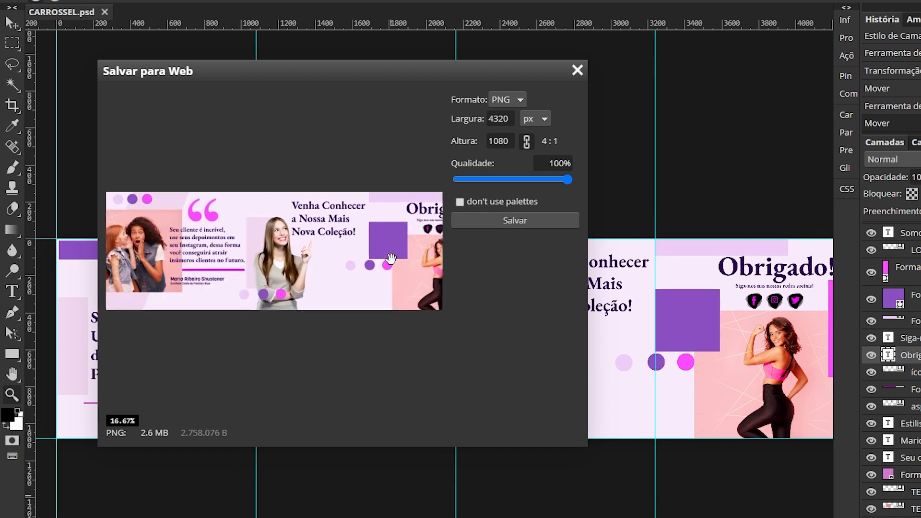
mouse_move(264, 244)
left_mouse_down()
mouse_move(434, 242)
mouse_move(264, 257)
left_mouse_up()
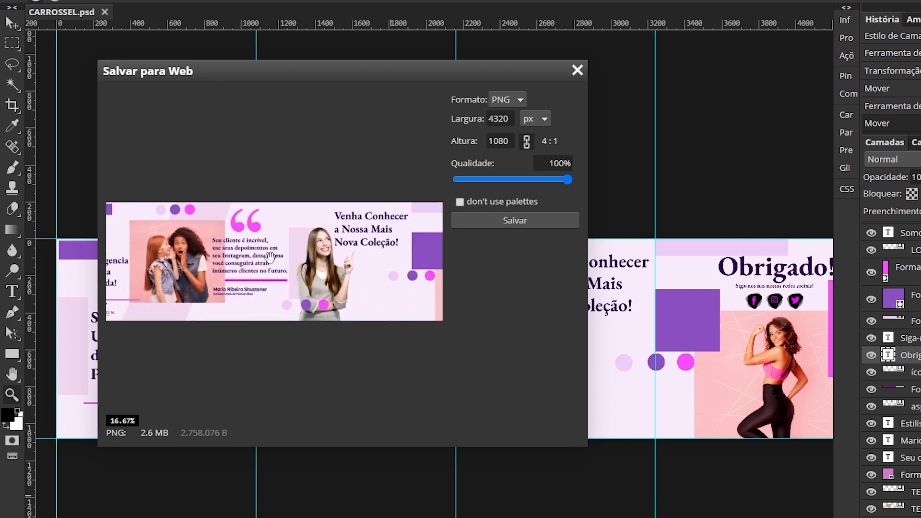
left_click(577, 71)
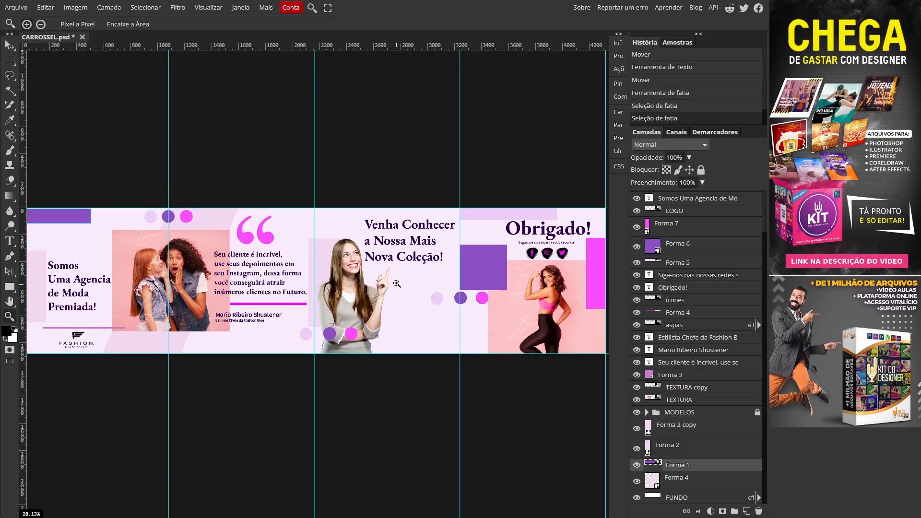
- Draw a slice with the Slice tool that covers the whole first slide from guide to guide
left_click_drag(152, 313, 310, 321)
left_click_drag(273, 280, 299, 314)
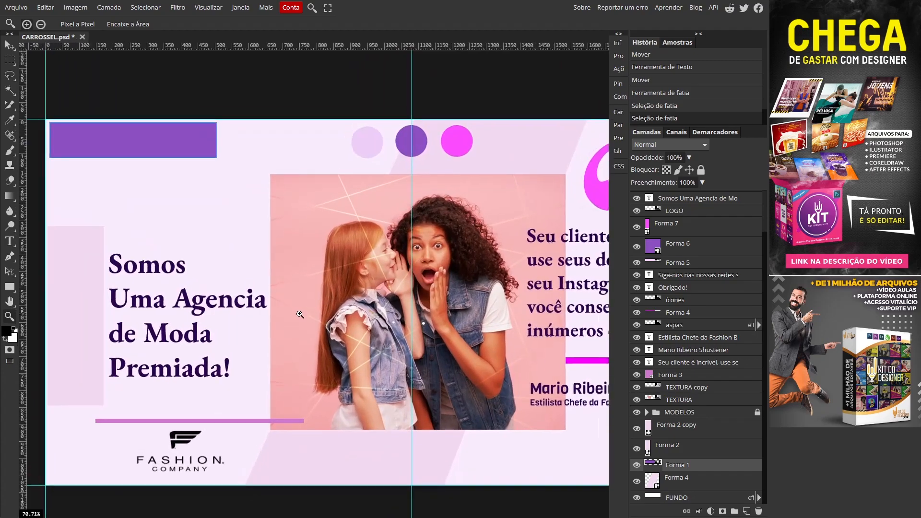
left_click(10, 105)
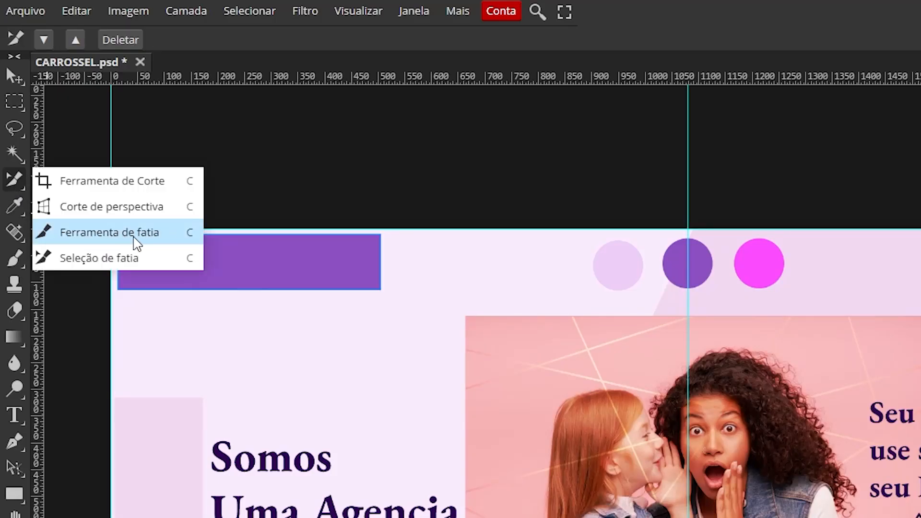
left_click(138, 240)
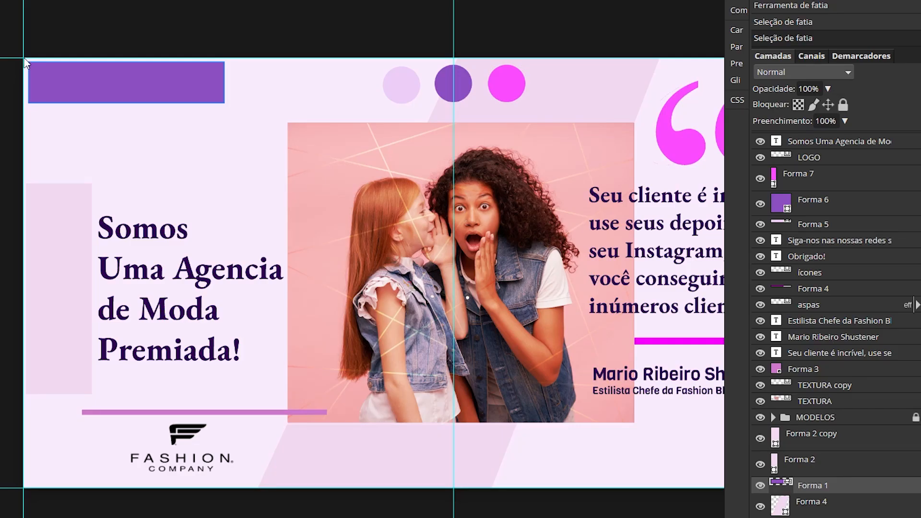
left_click_drag(24, 58, 452, 487)
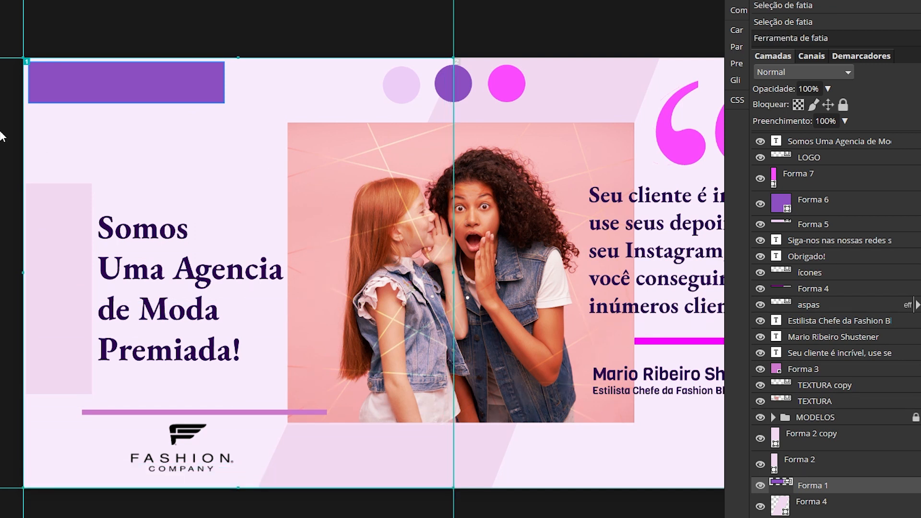
- Draw a second slice over the testimonial slide, matching its left and right guides and the full canvas height
left_click_drag(593, 162, 273, 169)
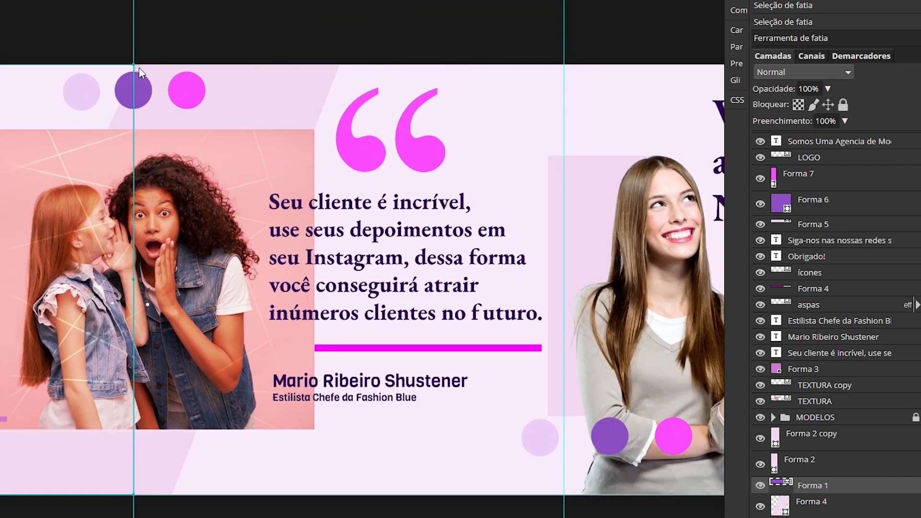
left_click_drag(597, 144, 774, 153)
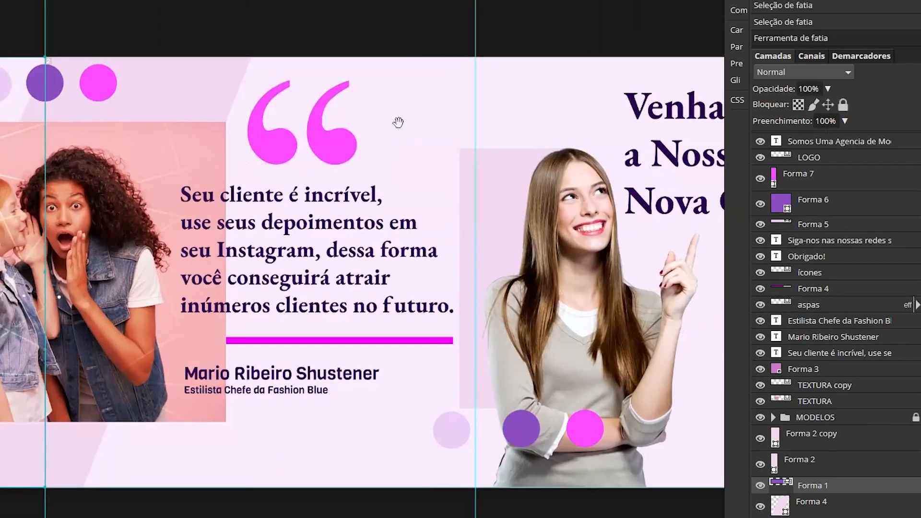
left_click_drag(359, 136, 453, 145)
left_click_drag(185, 131, 528, 106)
left_click_drag(622, 158, 316, 157)
left_click_drag(422, 150, 355, 136)
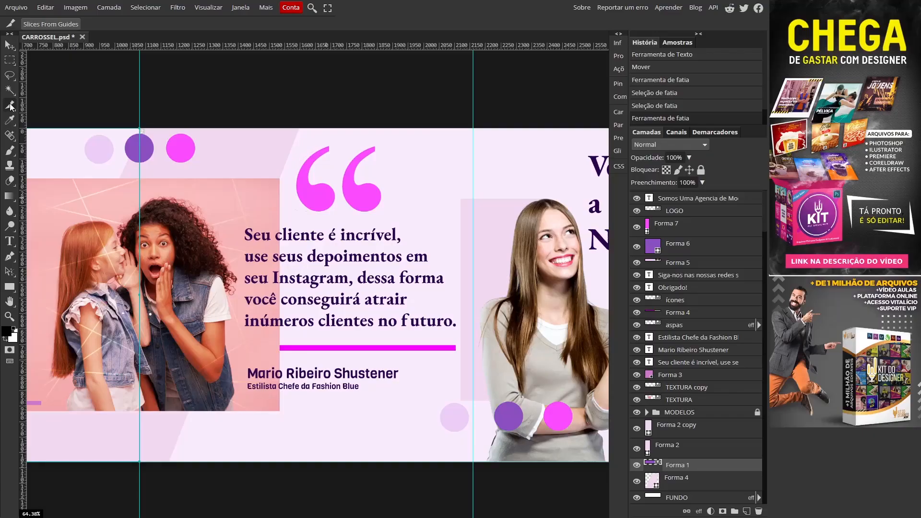
right_click(12, 107)
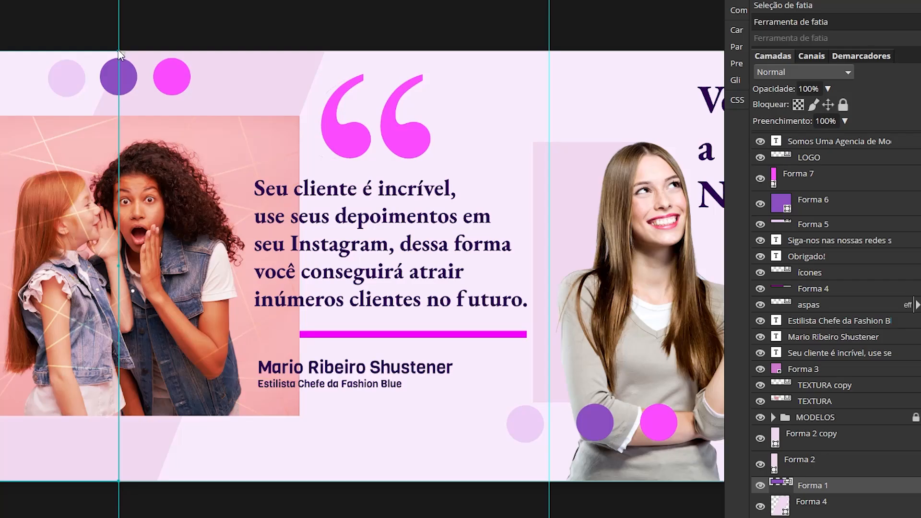
left_click_drag(118, 49, 548, 481)
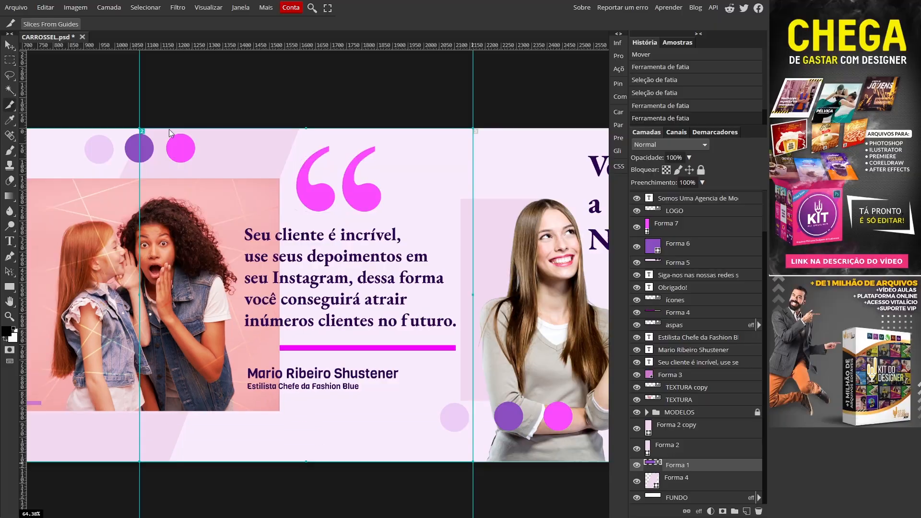
- Draw a full-height third slice over the "Venha Conhecer" slide, from its left guide to just short of its right guide
left_click_drag(164, 174, 400, 164)
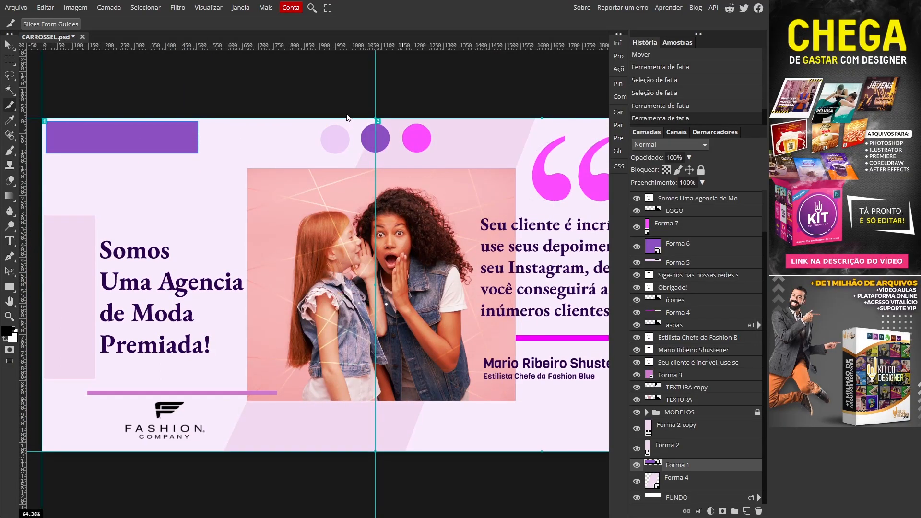
scroll(476, 169, "right", 15)
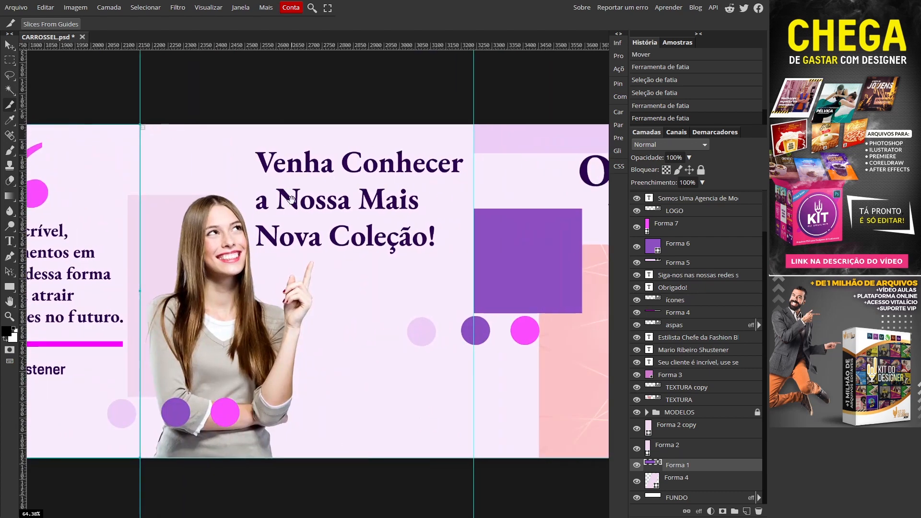
left_click_drag(496, 160, 383, 160)
left_click_drag(215, 164, 469, 164)
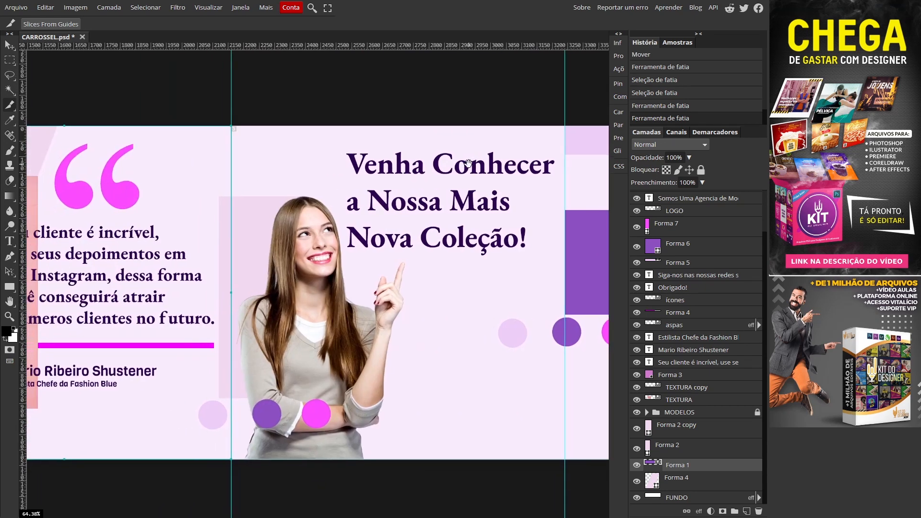
left_click_drag(427, 199, 364, 165)
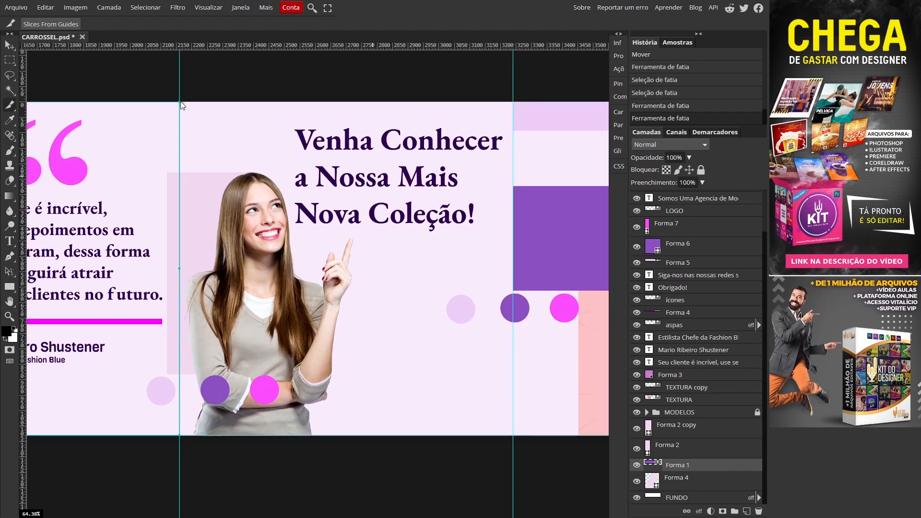
left_click_drag(179, 102, 468, 435)
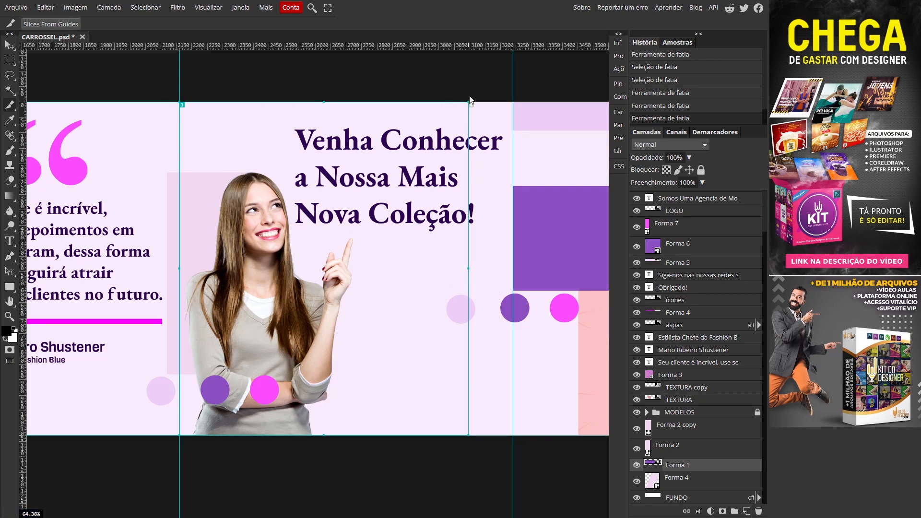
left_click_drag(432, 321, 340, 307)
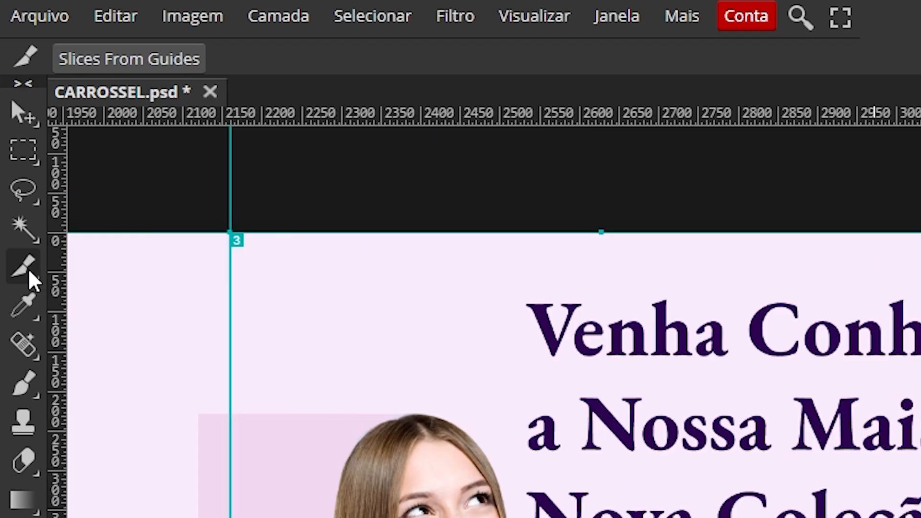
- Extend the third slice's right edge to the guide with the Slice Select tool
right_click(11, 106)
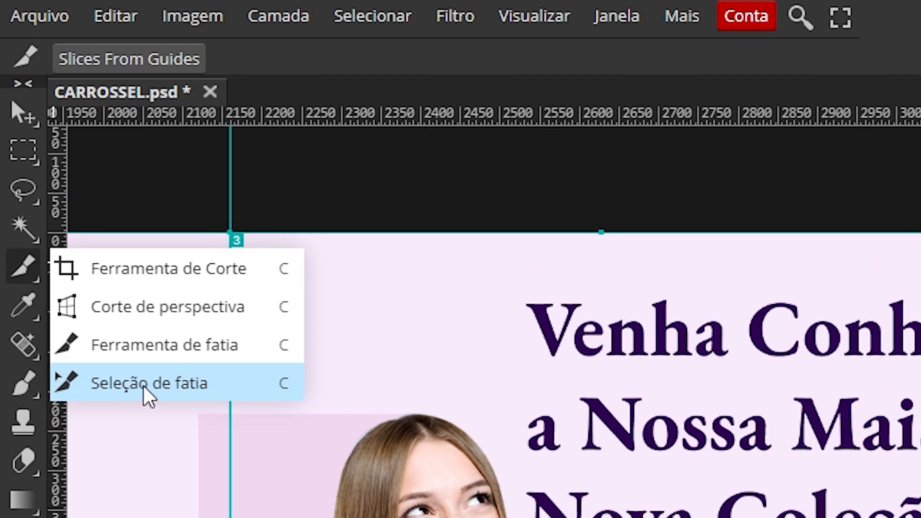
left_click(171, 383)
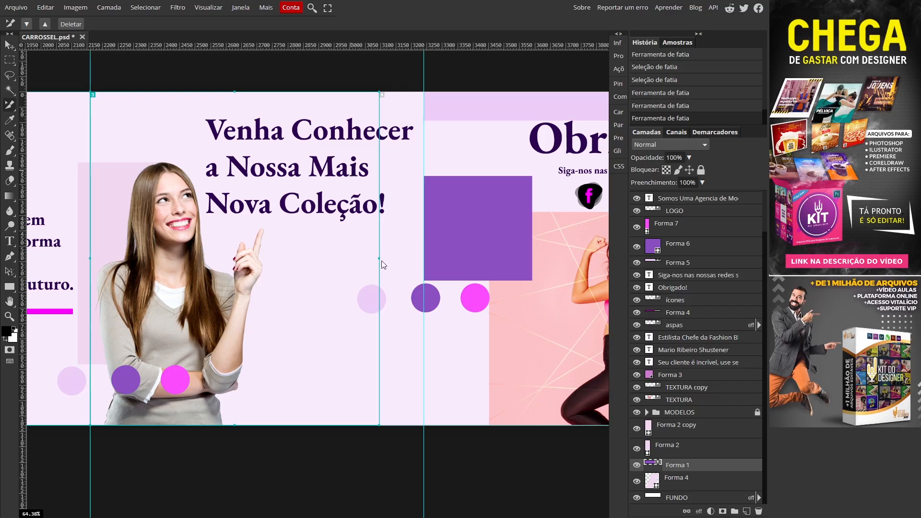
left_click_drag(379, 258, 424, 242)
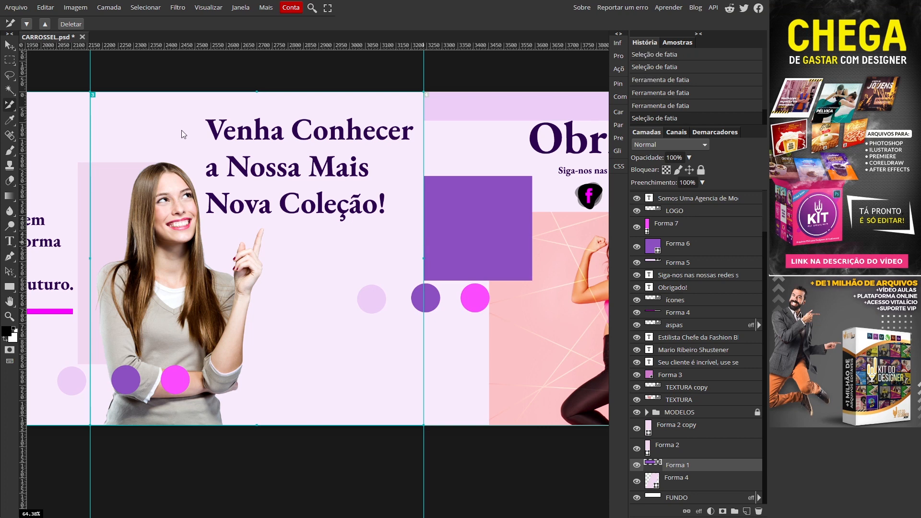
- Delete the third slice and redraw it with the Slice tool from guide to guide at full canvas height over the "Venha Conhecer" slide
left_click(184, 169)
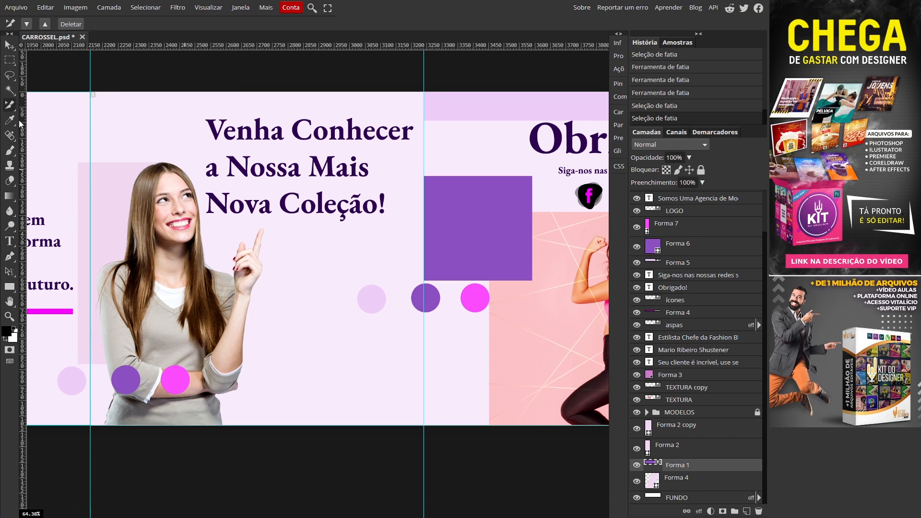
right_click(9, 109)
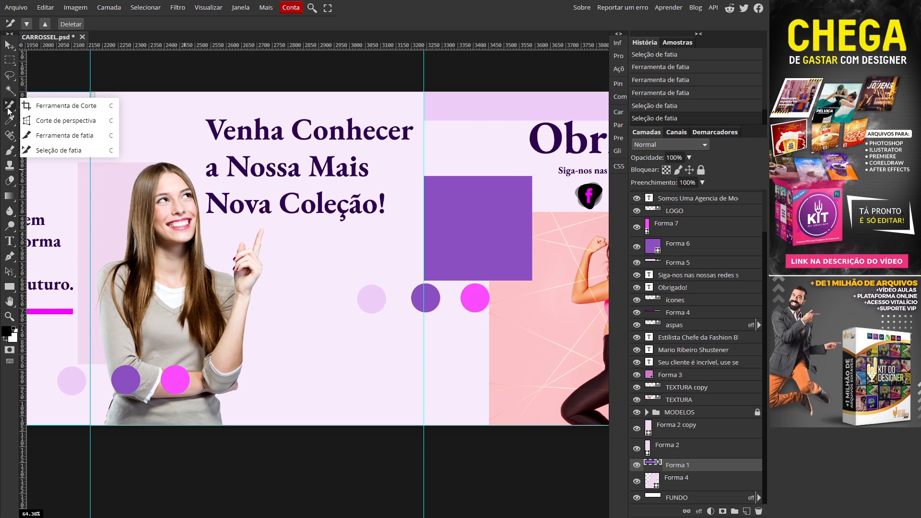
left_click(69, 139)
left_click_drag(90, 92, 423, 424)
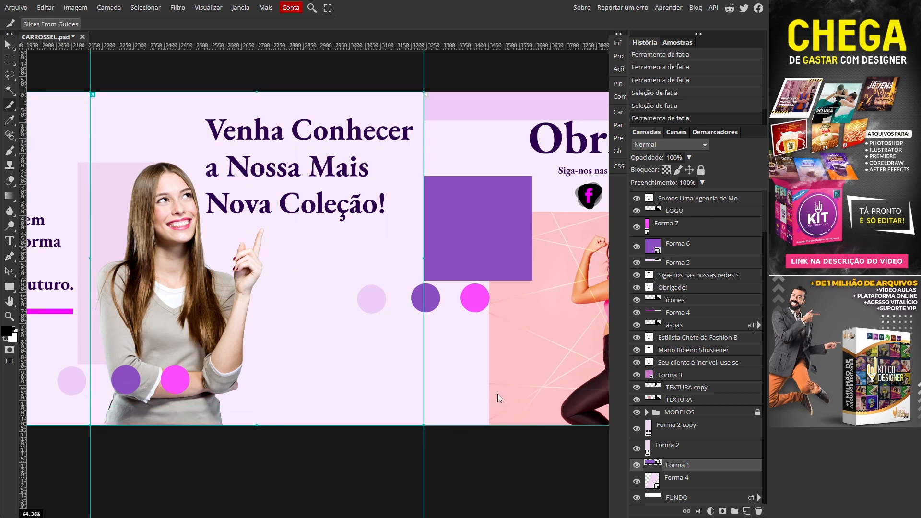
- Draw a full-height fourth slice over the "Obrigado!" slide, from its left guide to the canvas edge
left_click_drag(497, 394, 213, 332)
left_click_drag(116, 81, 448, 413)
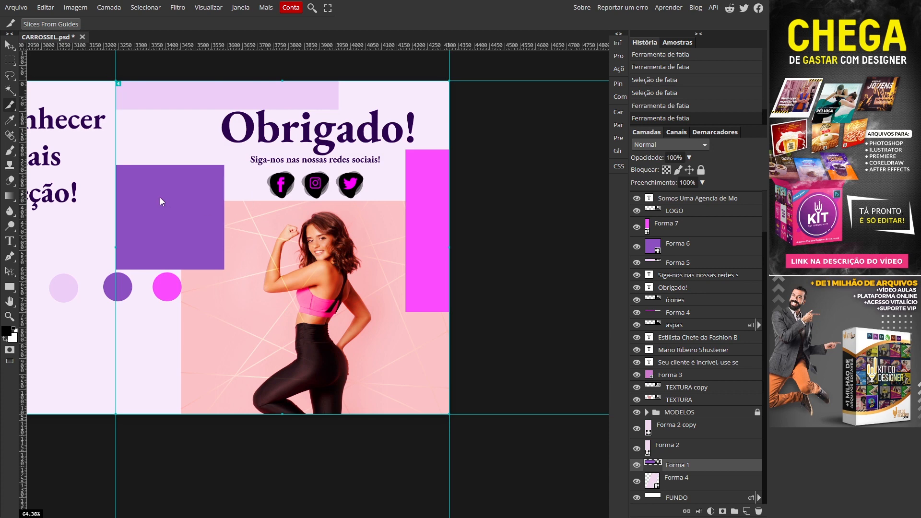
- Look over the slice boundaries across the carousel, undoing the stray slice drawn on the third slide
left_click_drag(176, 191, 541, 206)
left_click_drag(244, 211, 557, 188)
left_click_drag(241, 189, 588, 193)
left_click_drag(535, 176, 27, 215)
left_click_drag(393, 259, 260, 258)
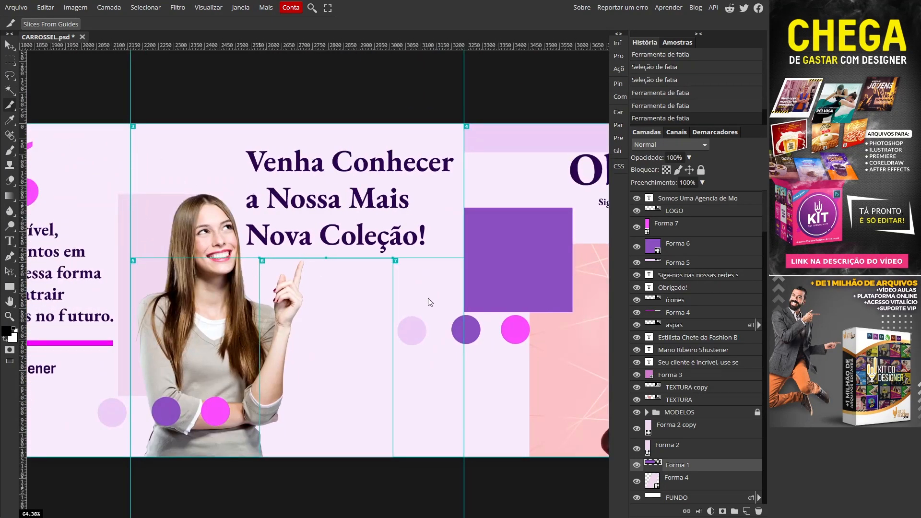
key("ctrl+z")
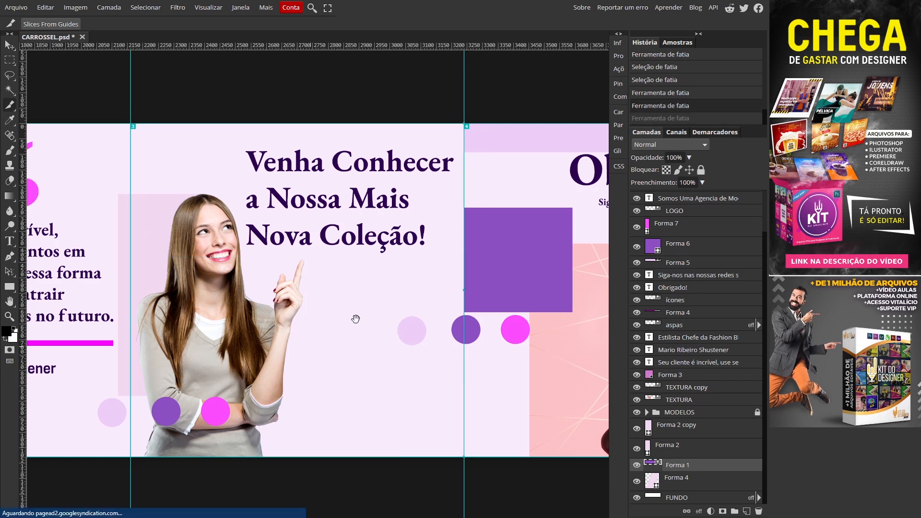
left_click_drag(218, 303, 200, 301)
key("ctrl+0")
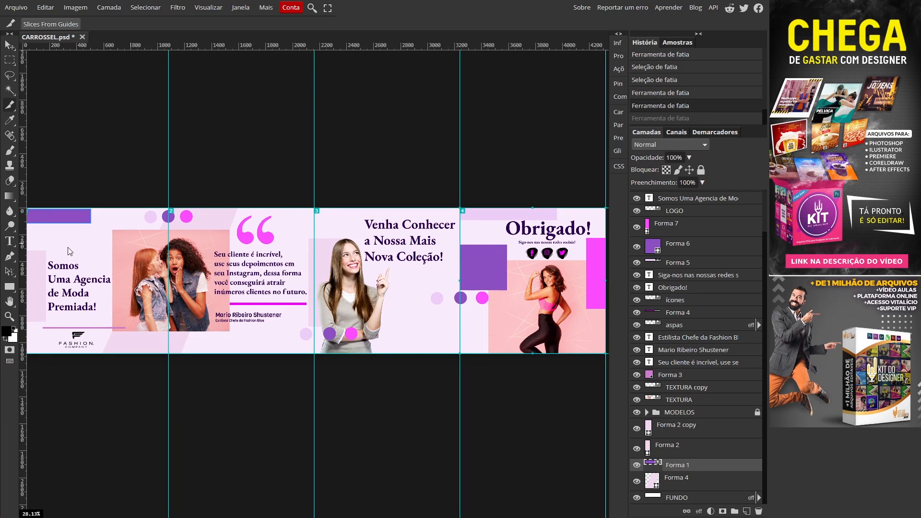
- Export the carousel as PNG at 4320 × 1080 px and 100% quality with As Slices enabled, checking the slides in the preview
left_click(16, 7)
mouse_move(57, 146)
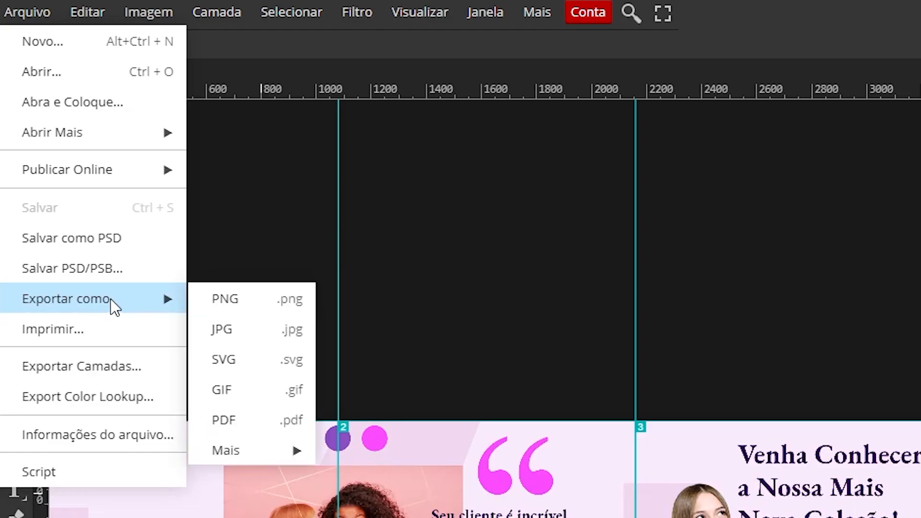
left_click(288, 309)
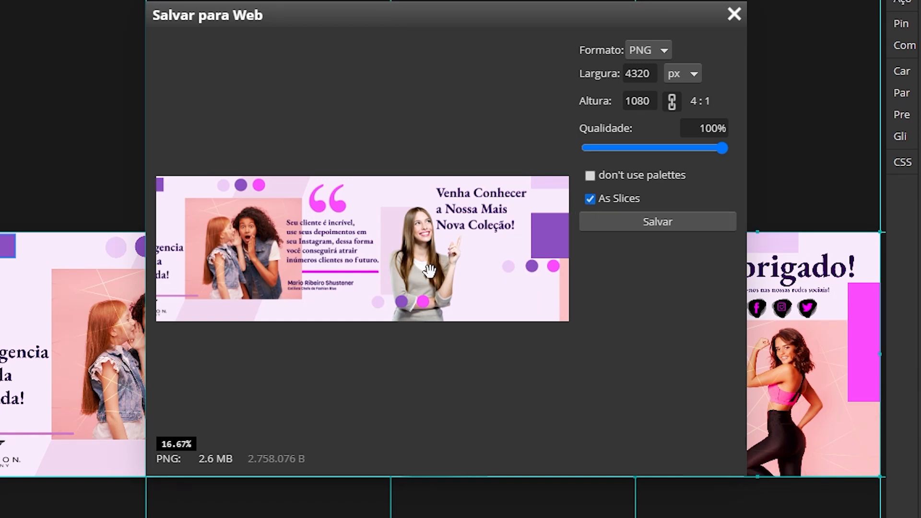
left_click_drag(246, 265, 514, 259)
left_click_drag(342, 247, 413, 259)
left_click_drag(511, 257, 448, 250)
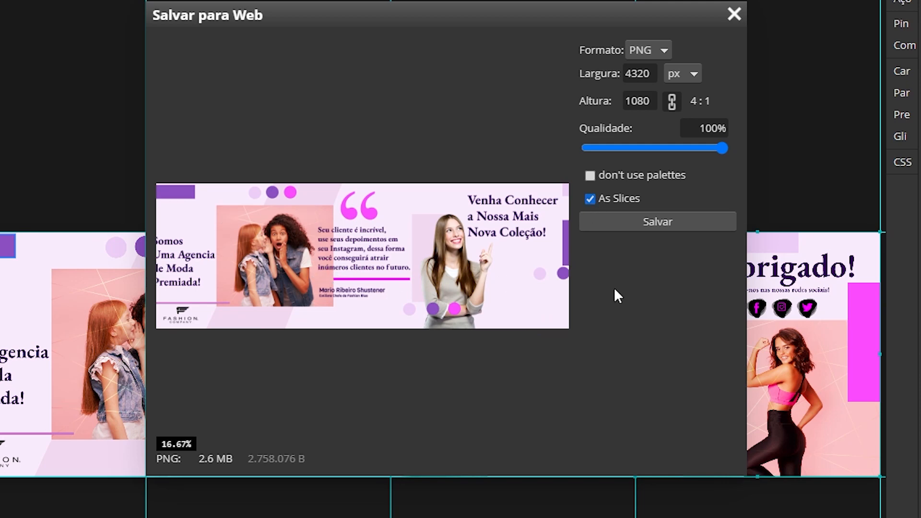
left_click(621, 228)
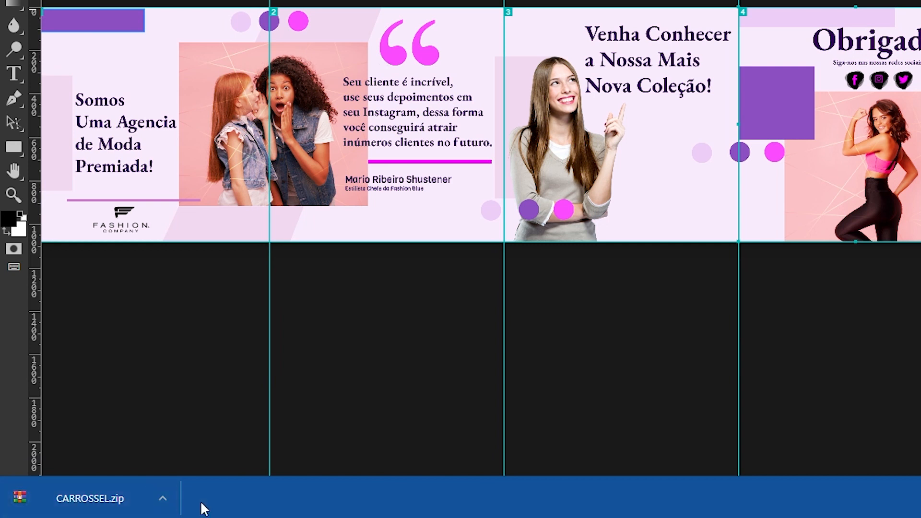
- Show the downloaded CARROSSEL.zip in its folder, then open the extracted index.html and scan the page across its full width
left_click(166, 500)
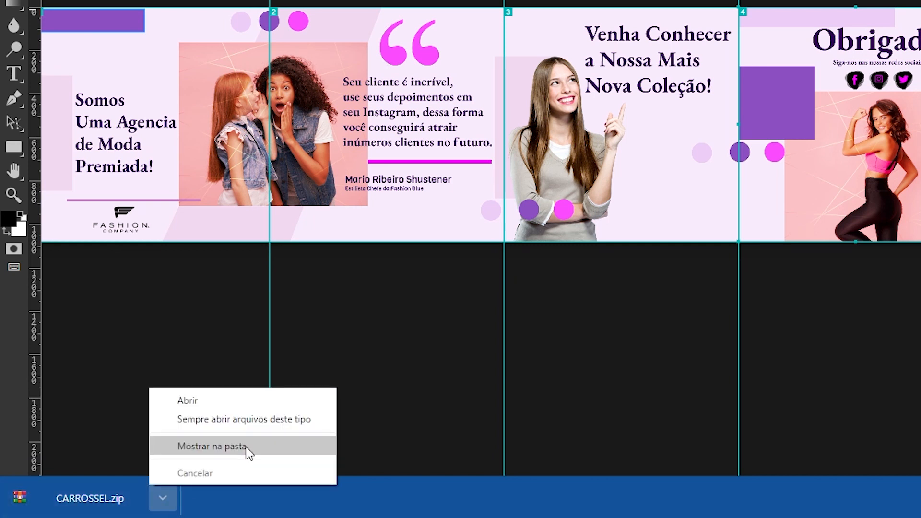
left_click(248, 448)
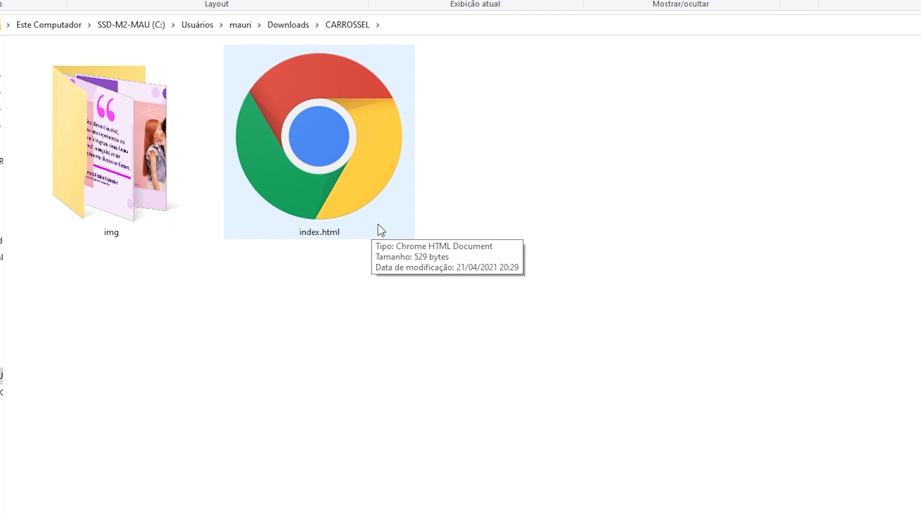
left_click(333, 149)
double_click(333, 149)
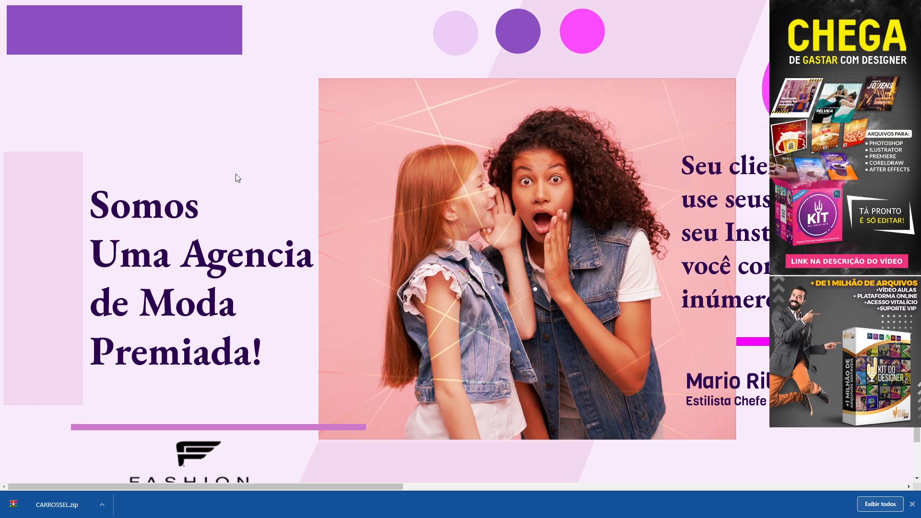
left_click_drag(355, 486, 881, 489)
left_click(911, 505)
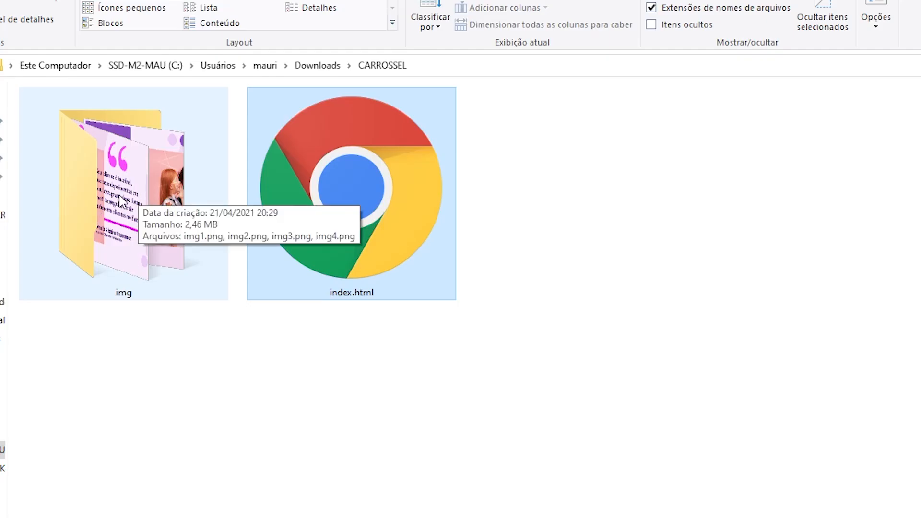
- Open the img folder inside CARROSSEL and inspect the separately exported slide images
double_click(120, 196)
left_click(140, 3)
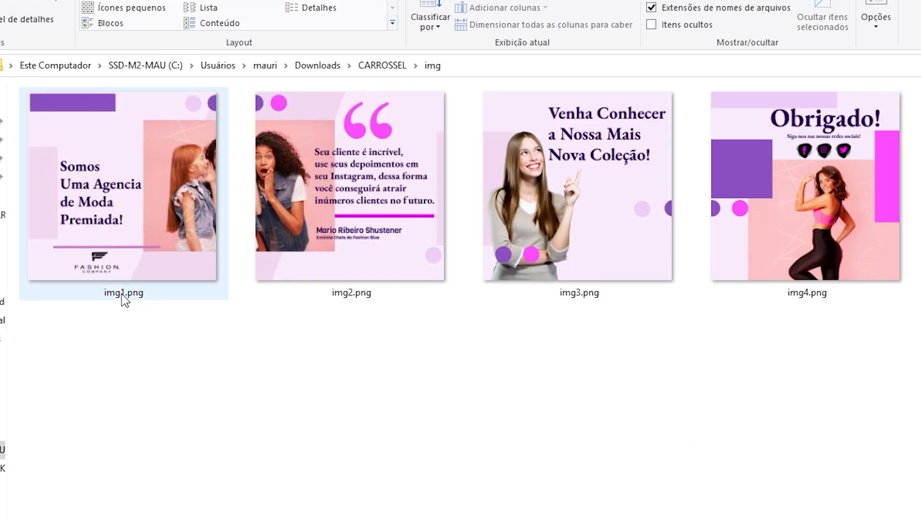
left_click(335, 243)
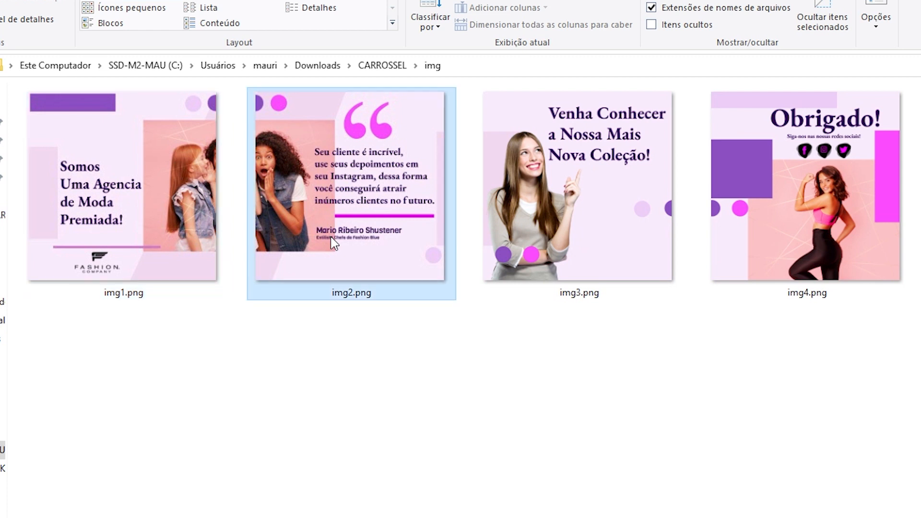
left_click(629, 231)
left_click(813, 228)
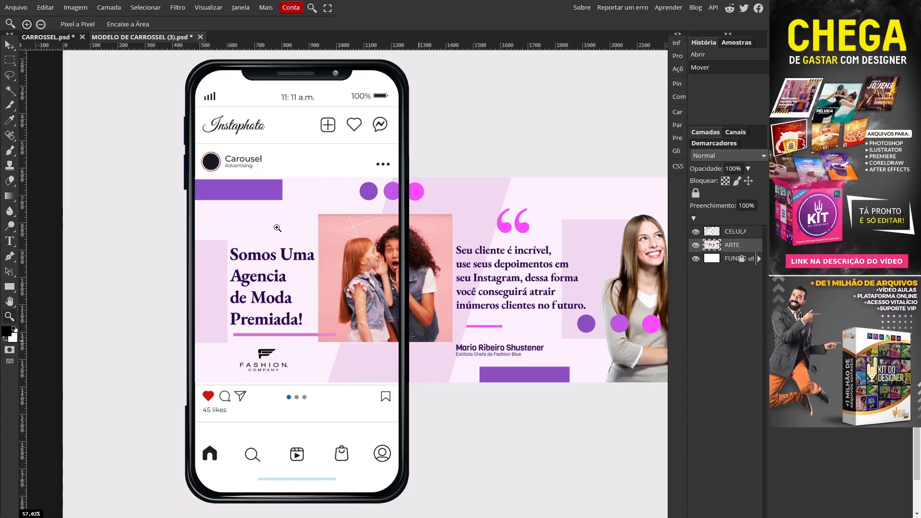
- Move the ARTE layer left behind the phone mockup, one slide at a time, until the "Obrigado" slide fills the phone screen
key("v")
left_click_drag(623, 283, 402, 292)
left_click_drag(541, 311, 372, 311)
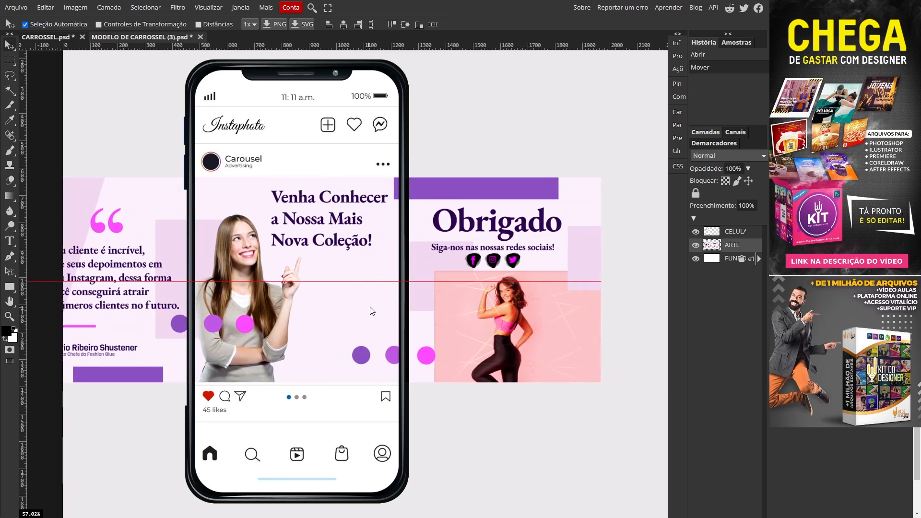
left_click_drag(545, 320, 364, 324)
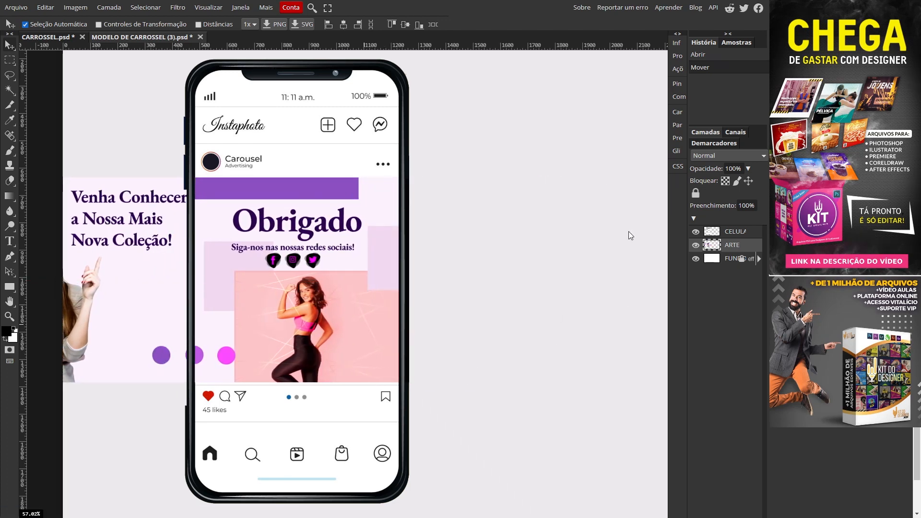